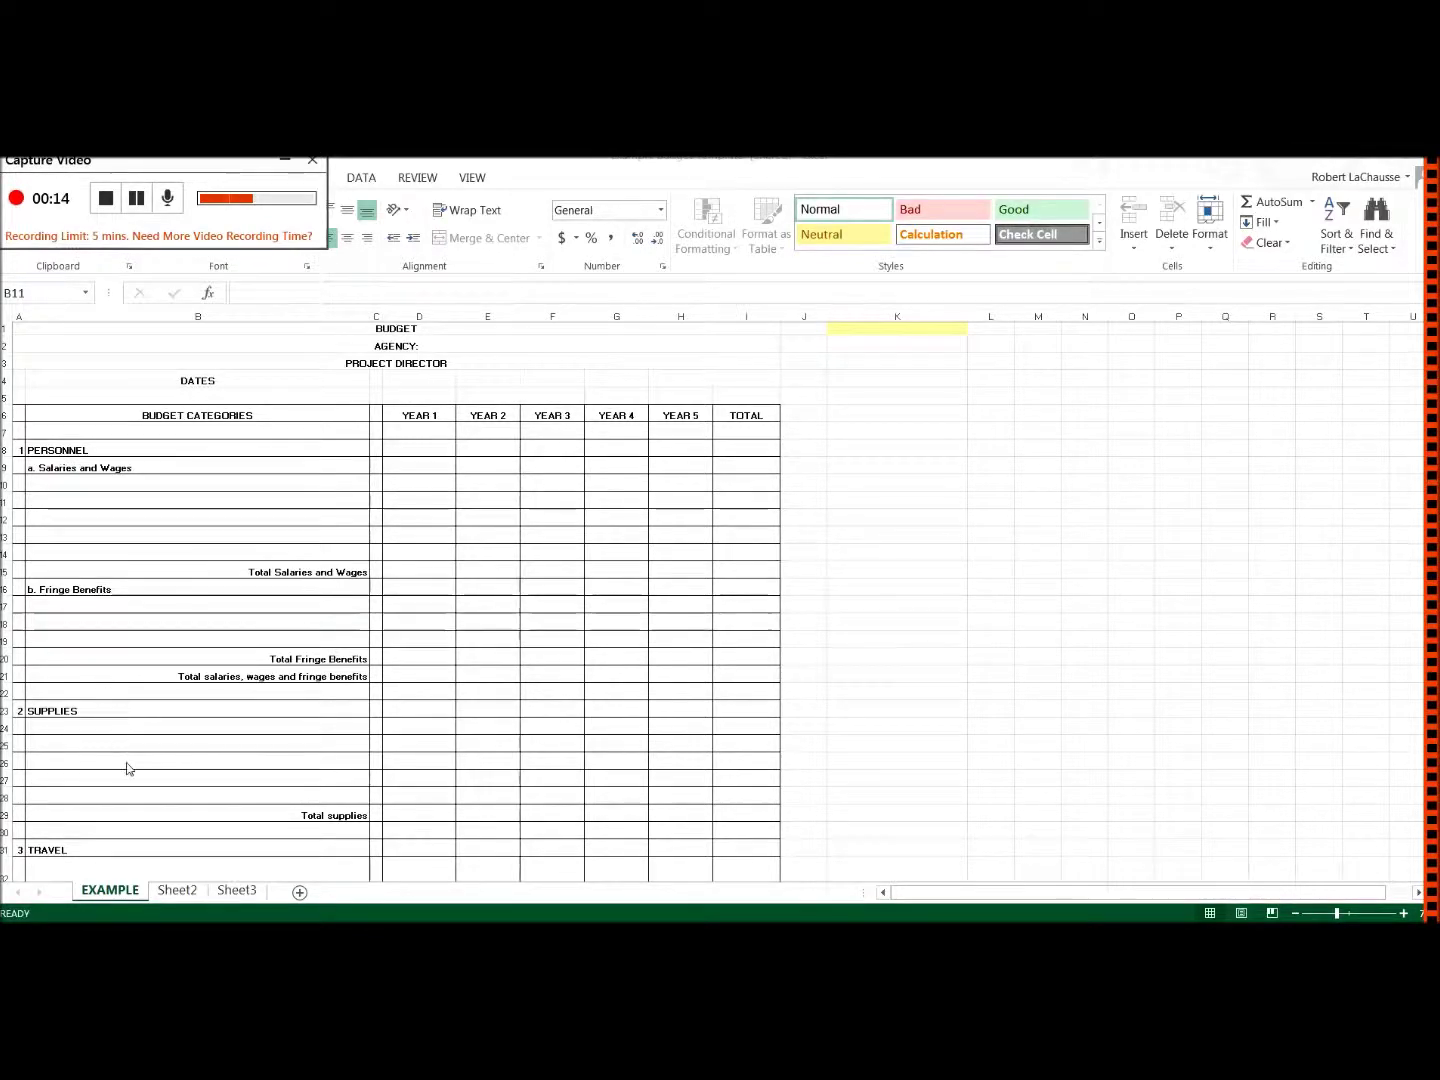
- Review the existing Total Fringe Benefits and Total supplies subtotal labels
scroll(130, 766, down, 3)
scroll(131, 767, down, 3)
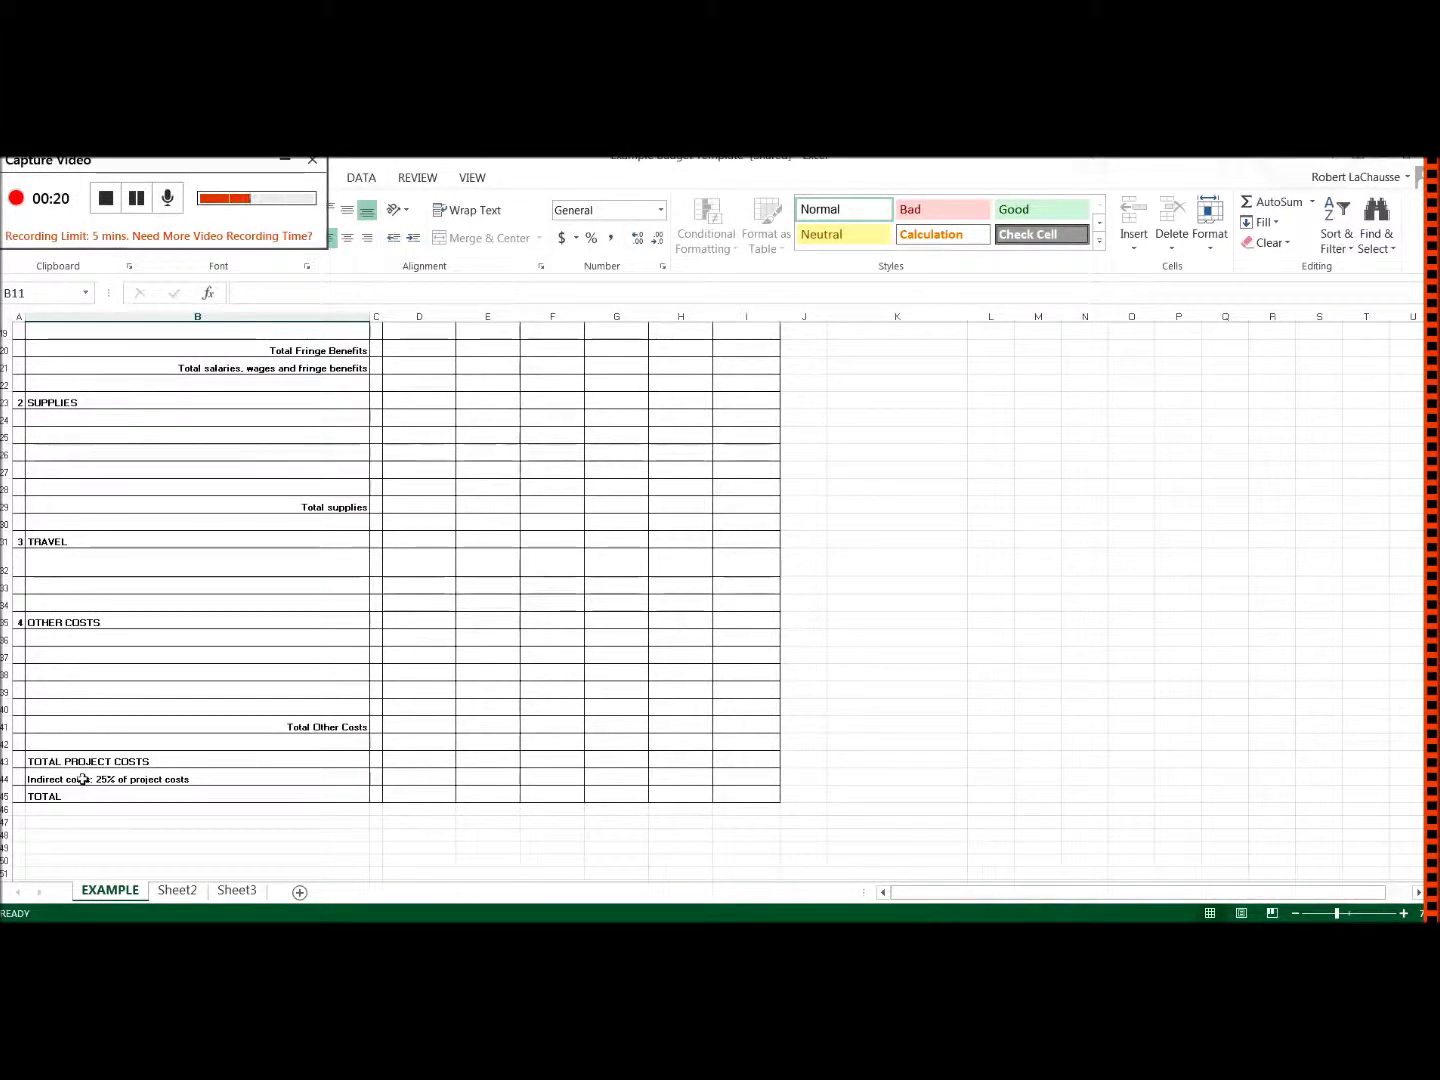
scroll(108, 765, up, 6)
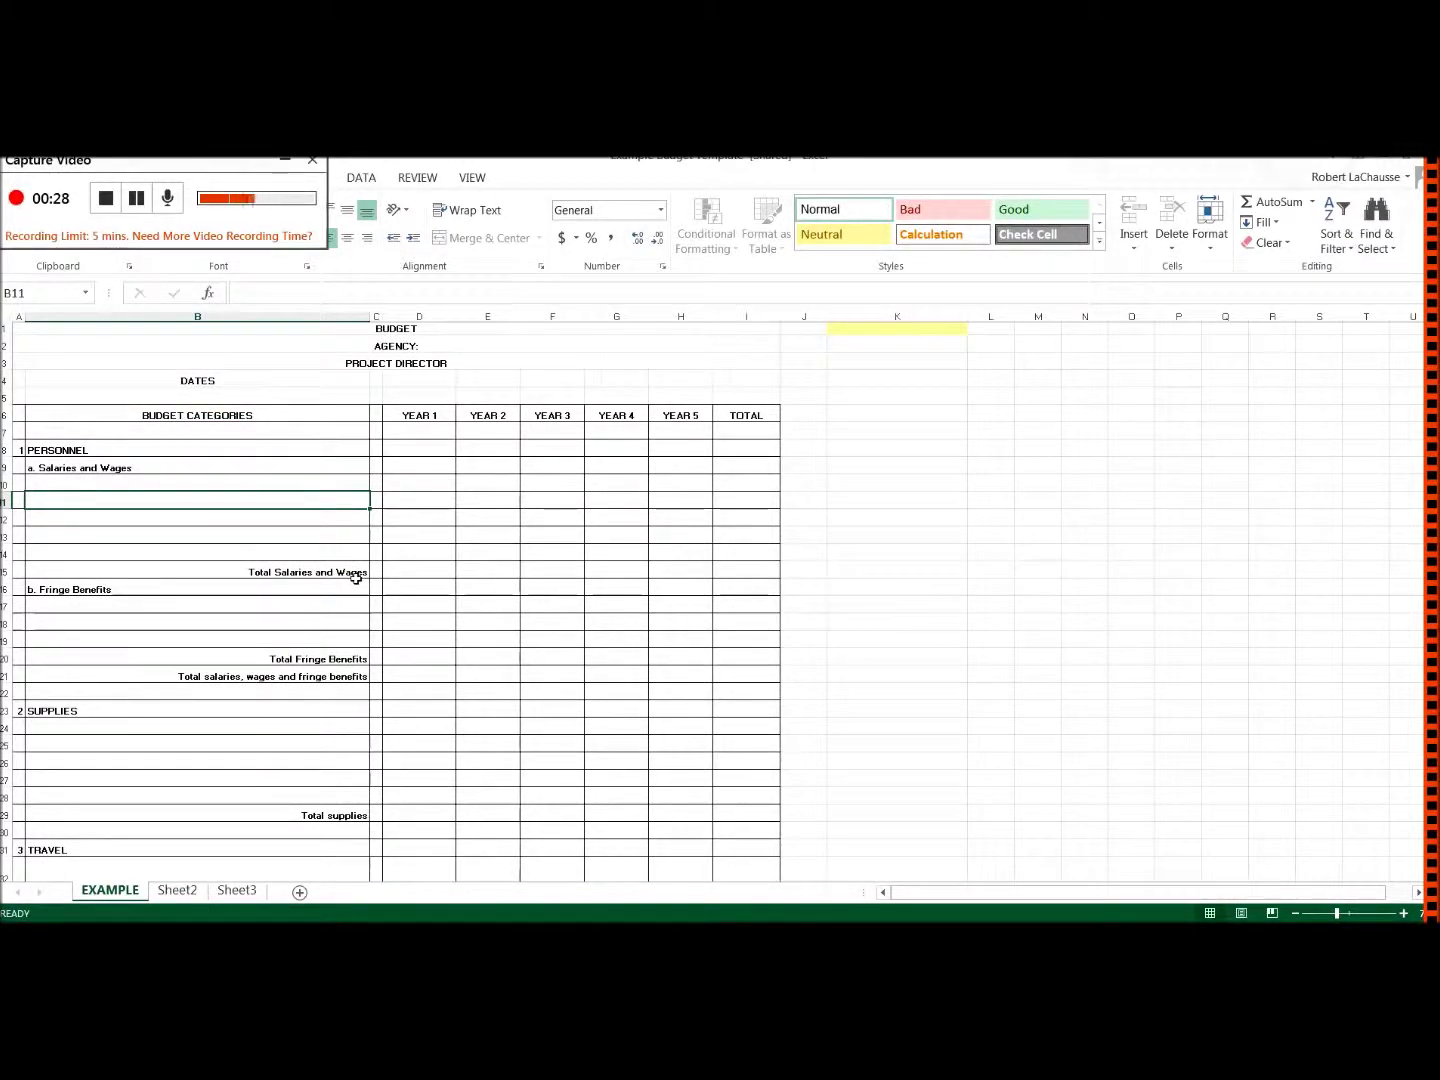
scroll(356, 578, down, 2)
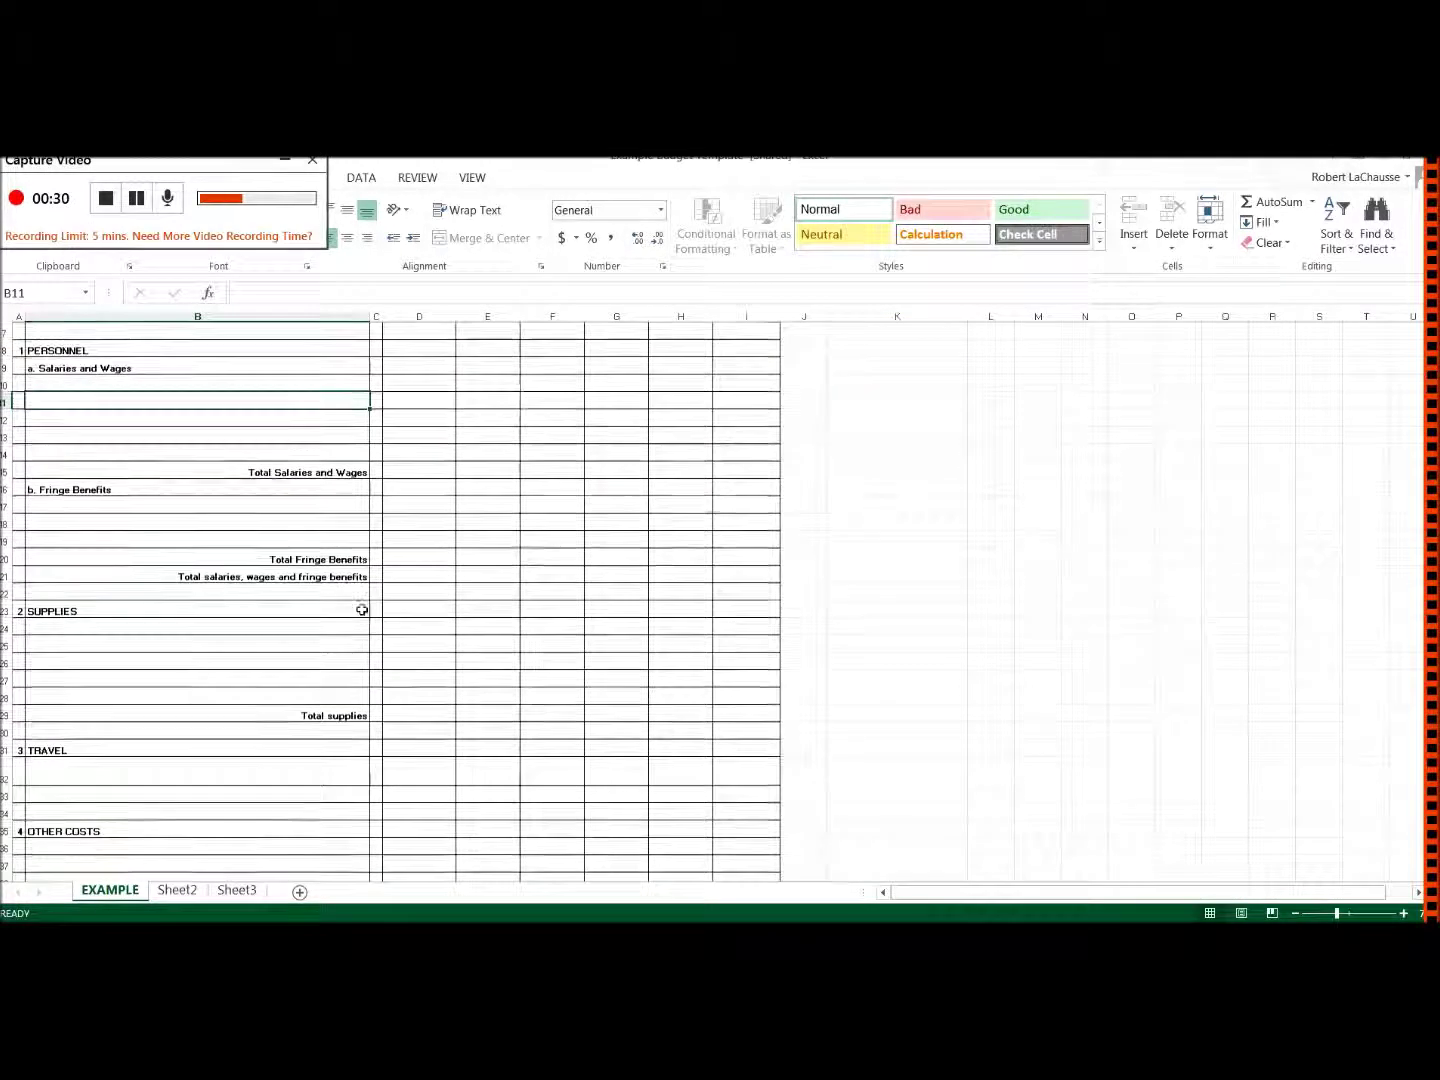
click(338, 562)
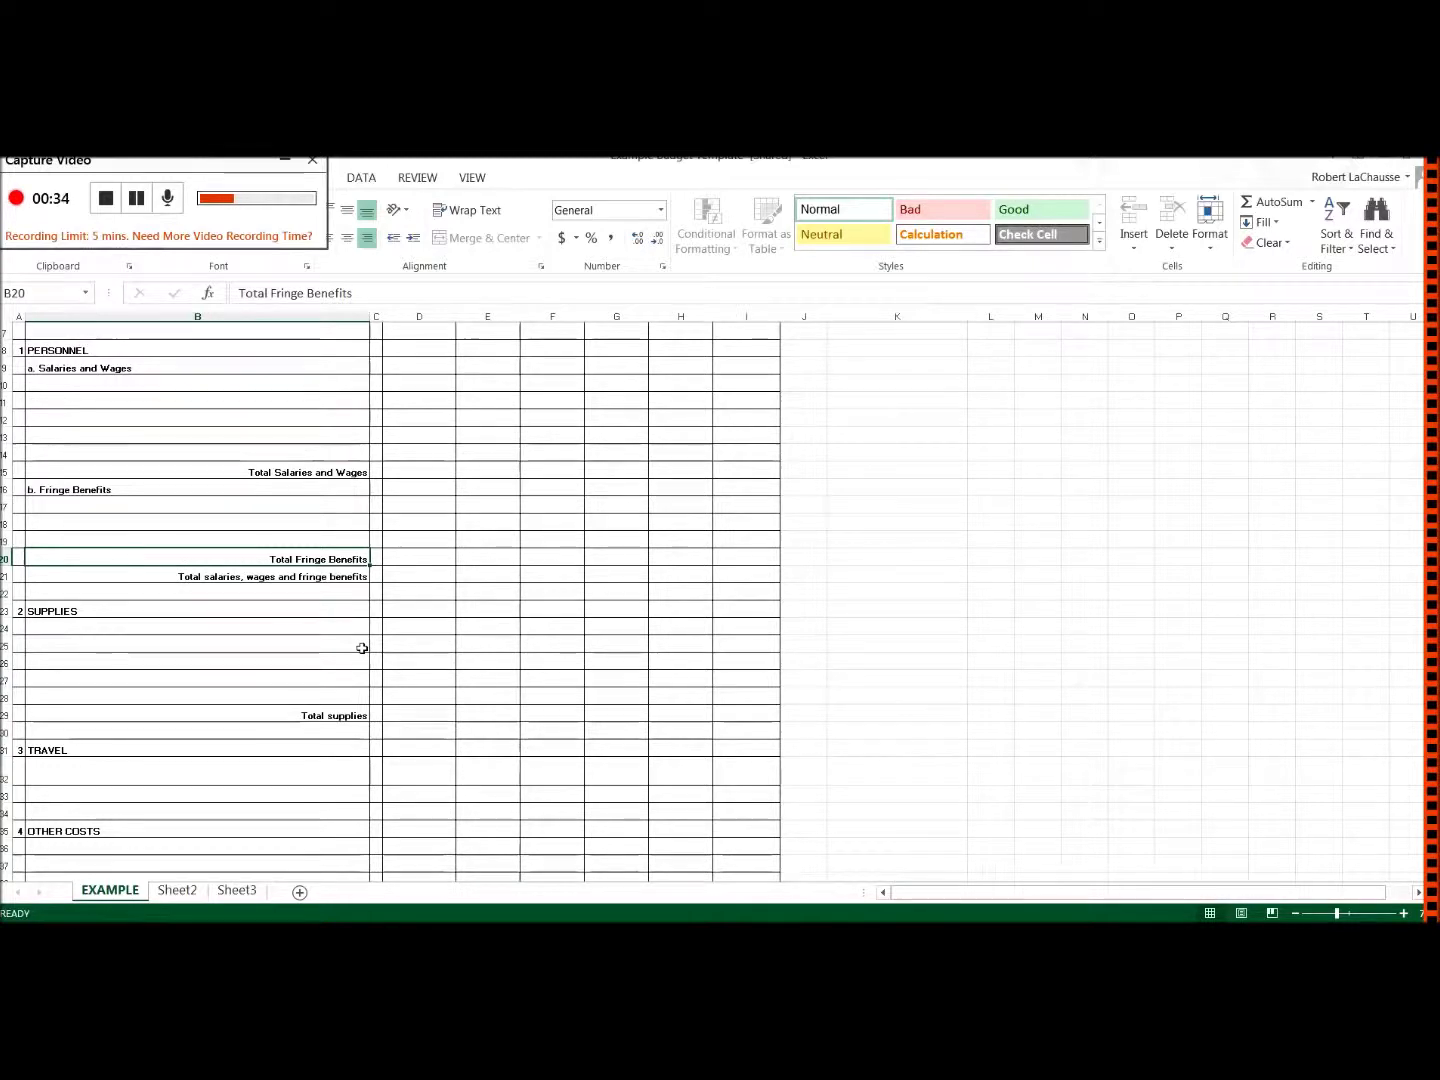
scroll(362, 648, down, 1)
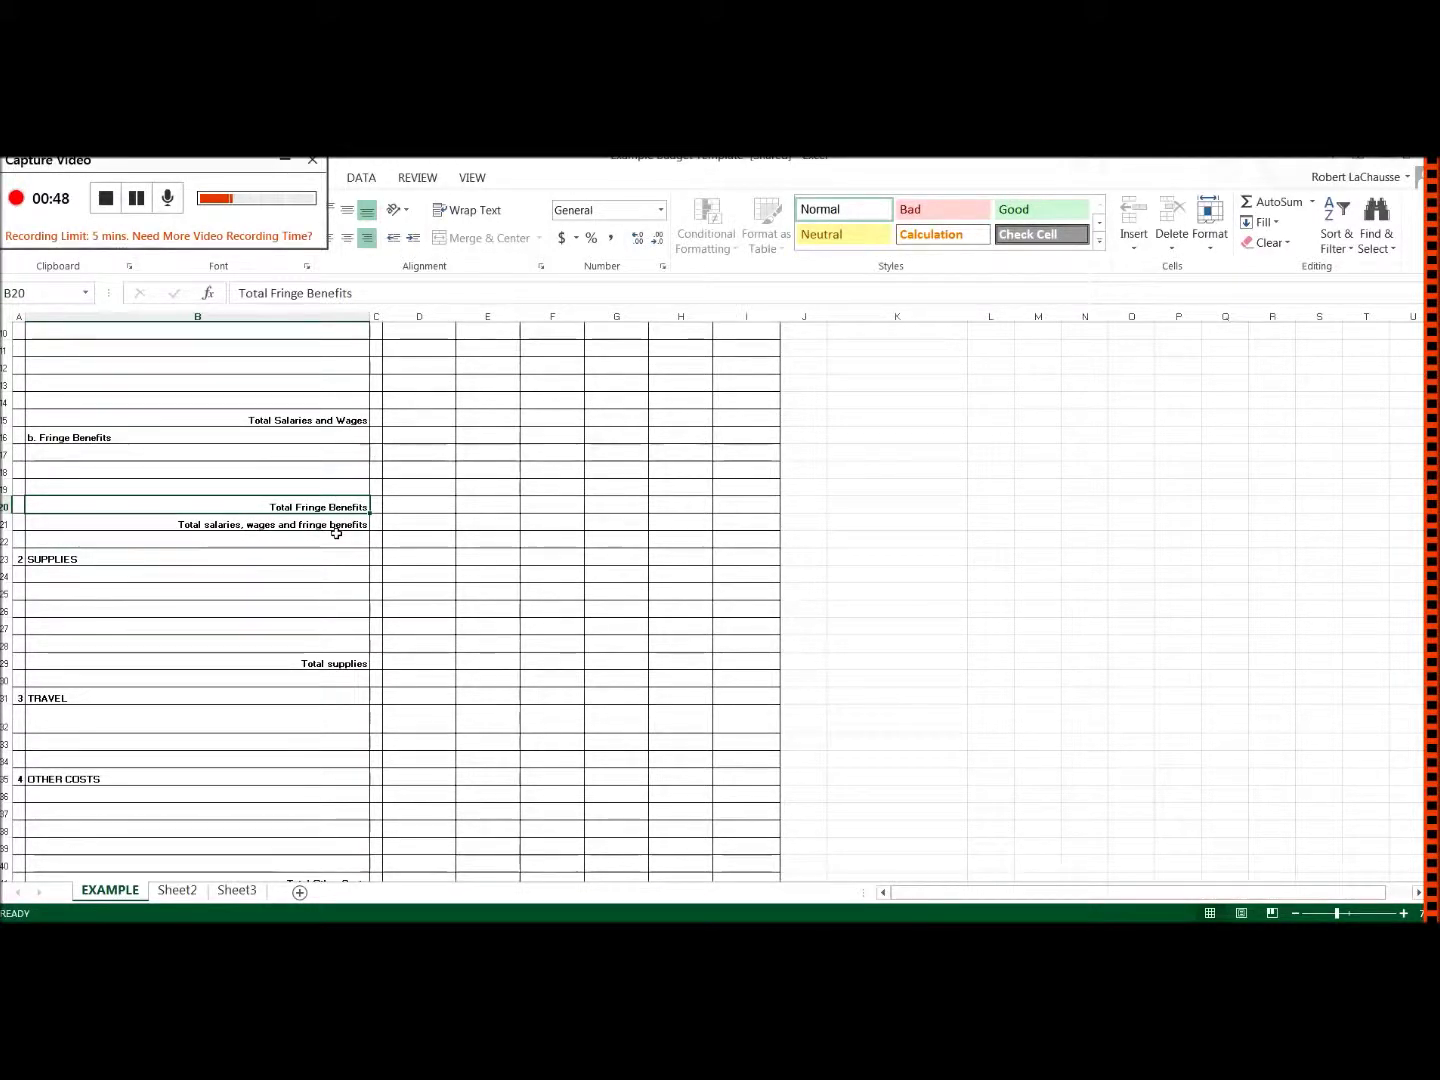
click(355, 664)
scroll(355, 672, down, 2)
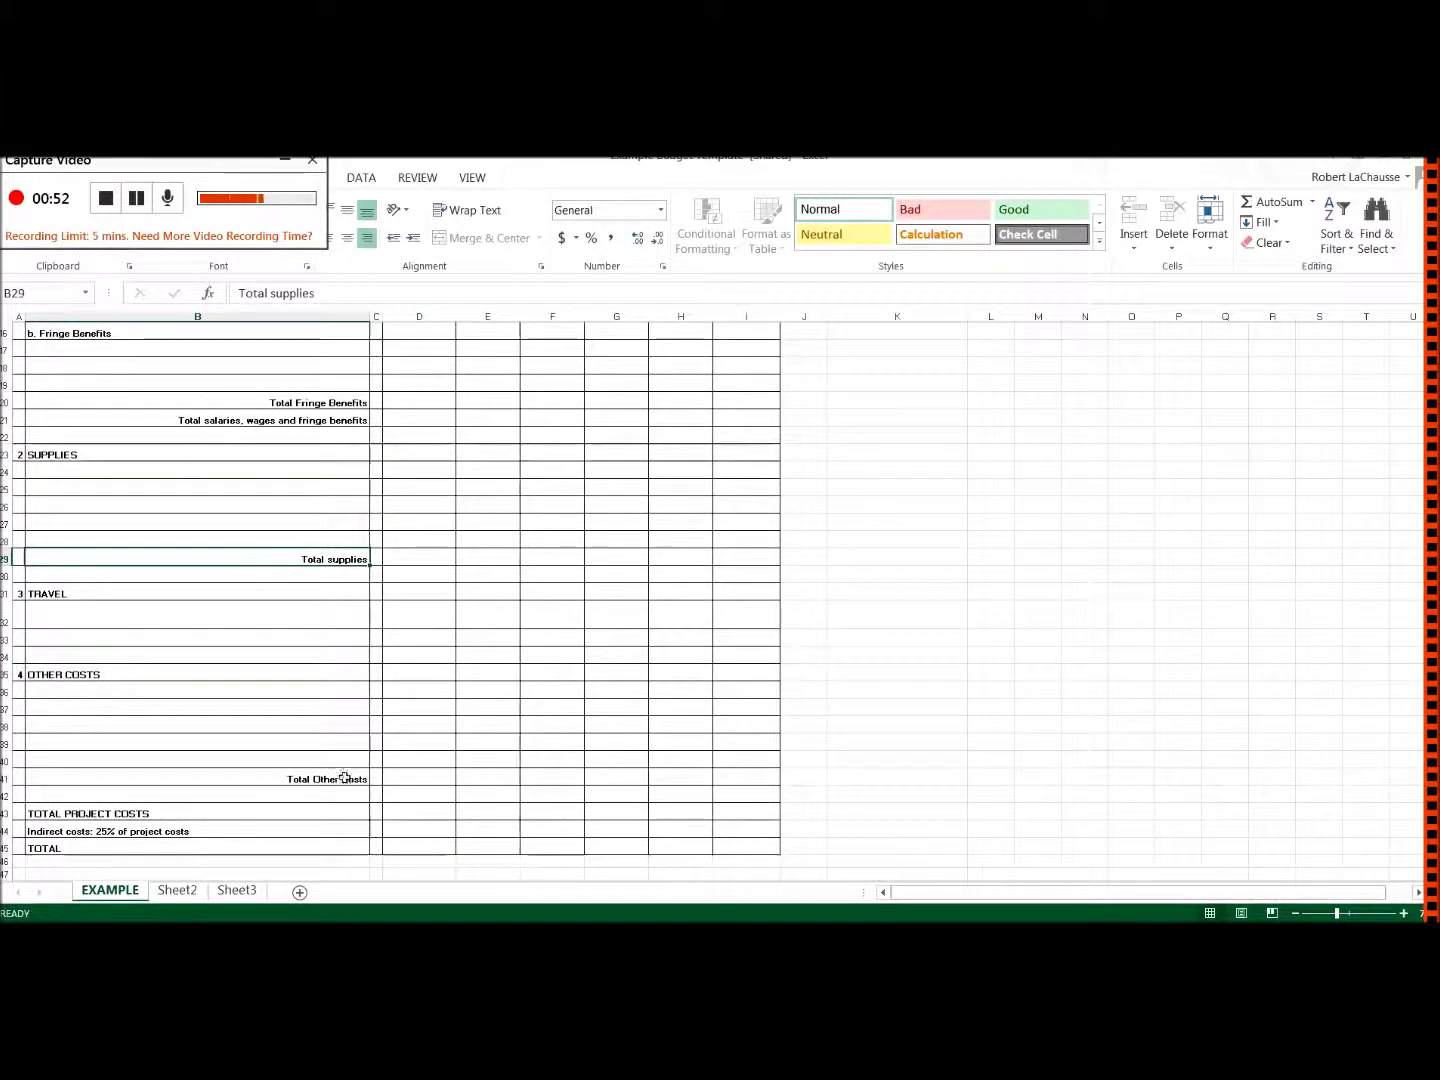
- Label the travel subtotal row in B34 'Total travel'
click(349, 662)
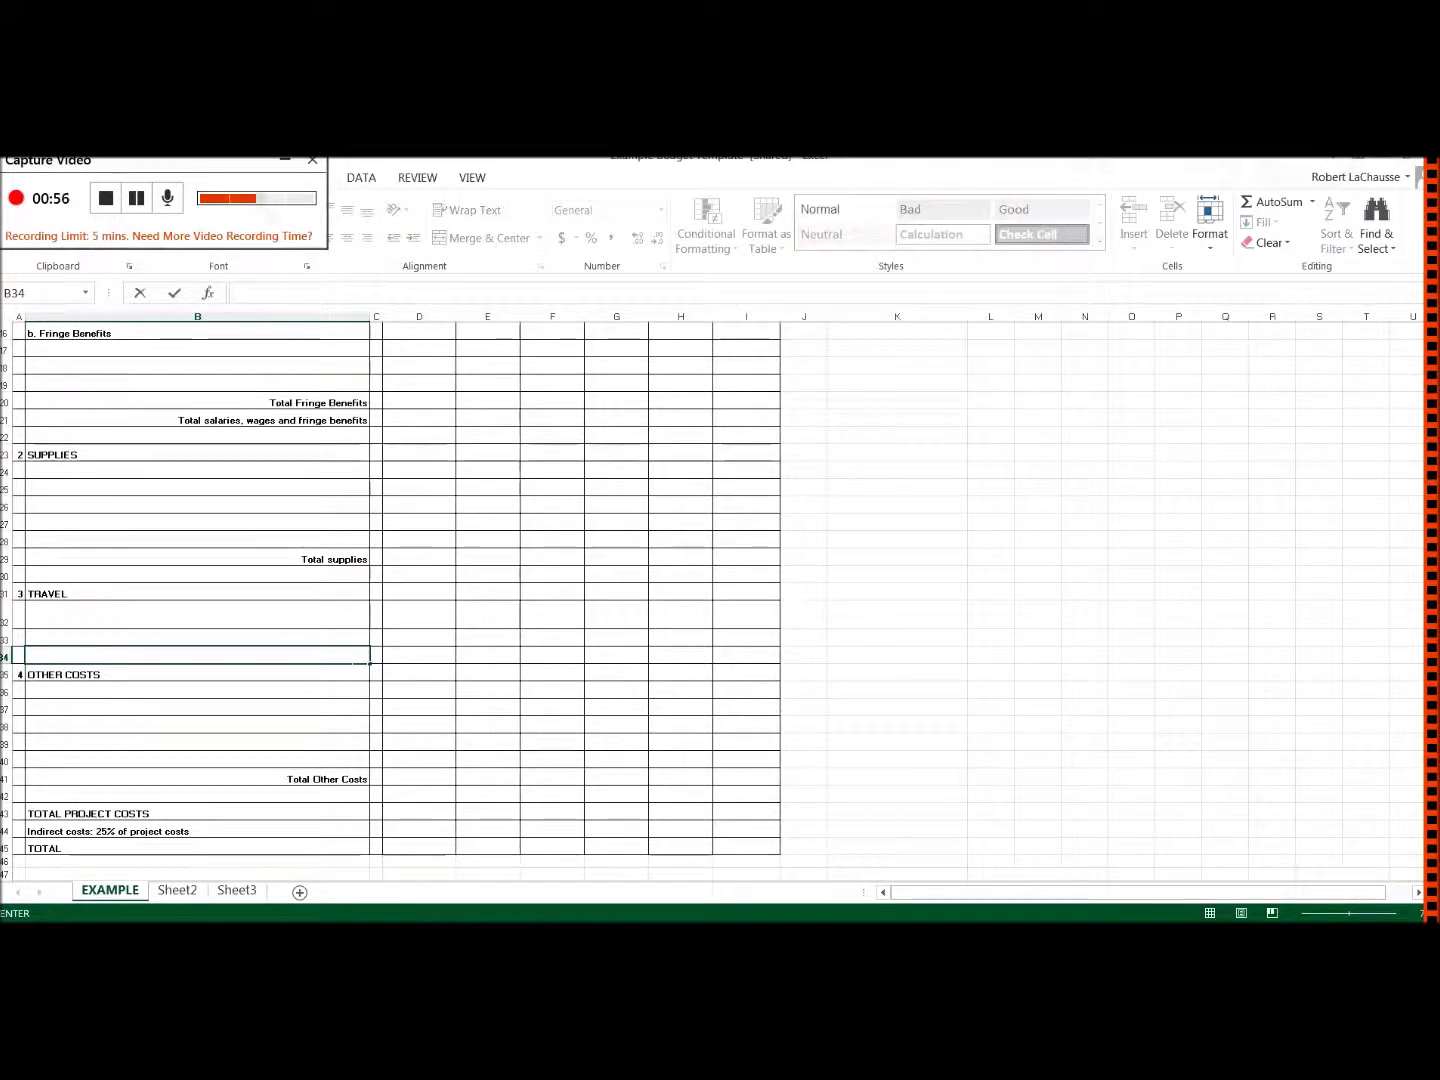
text(Total trav)
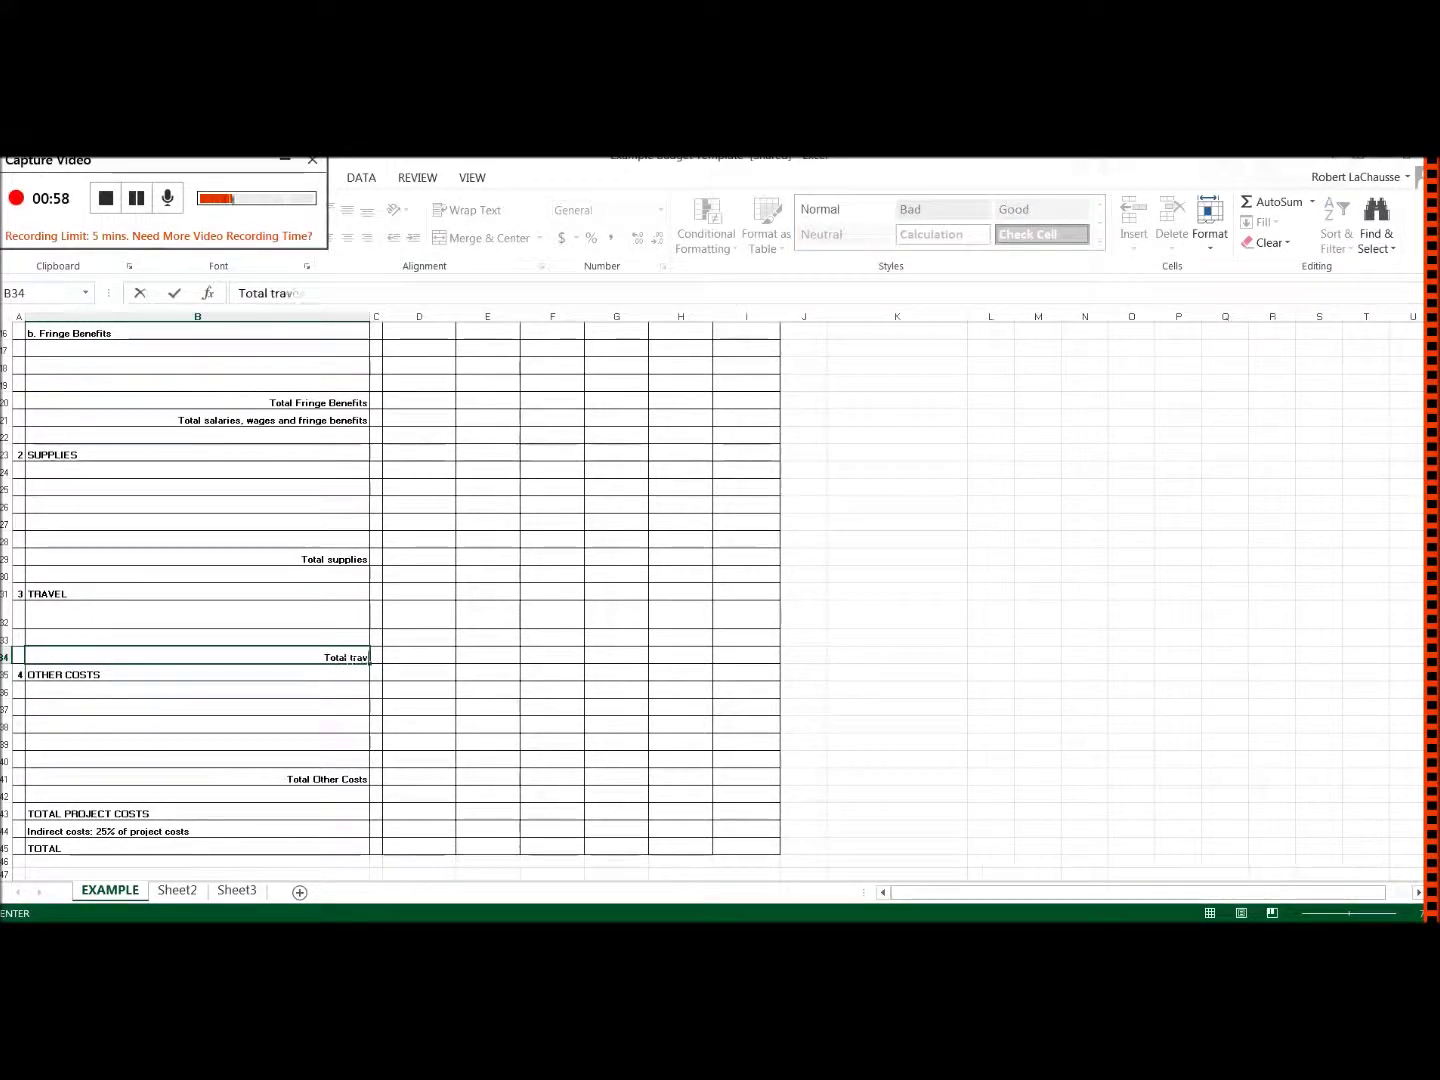
text(el)
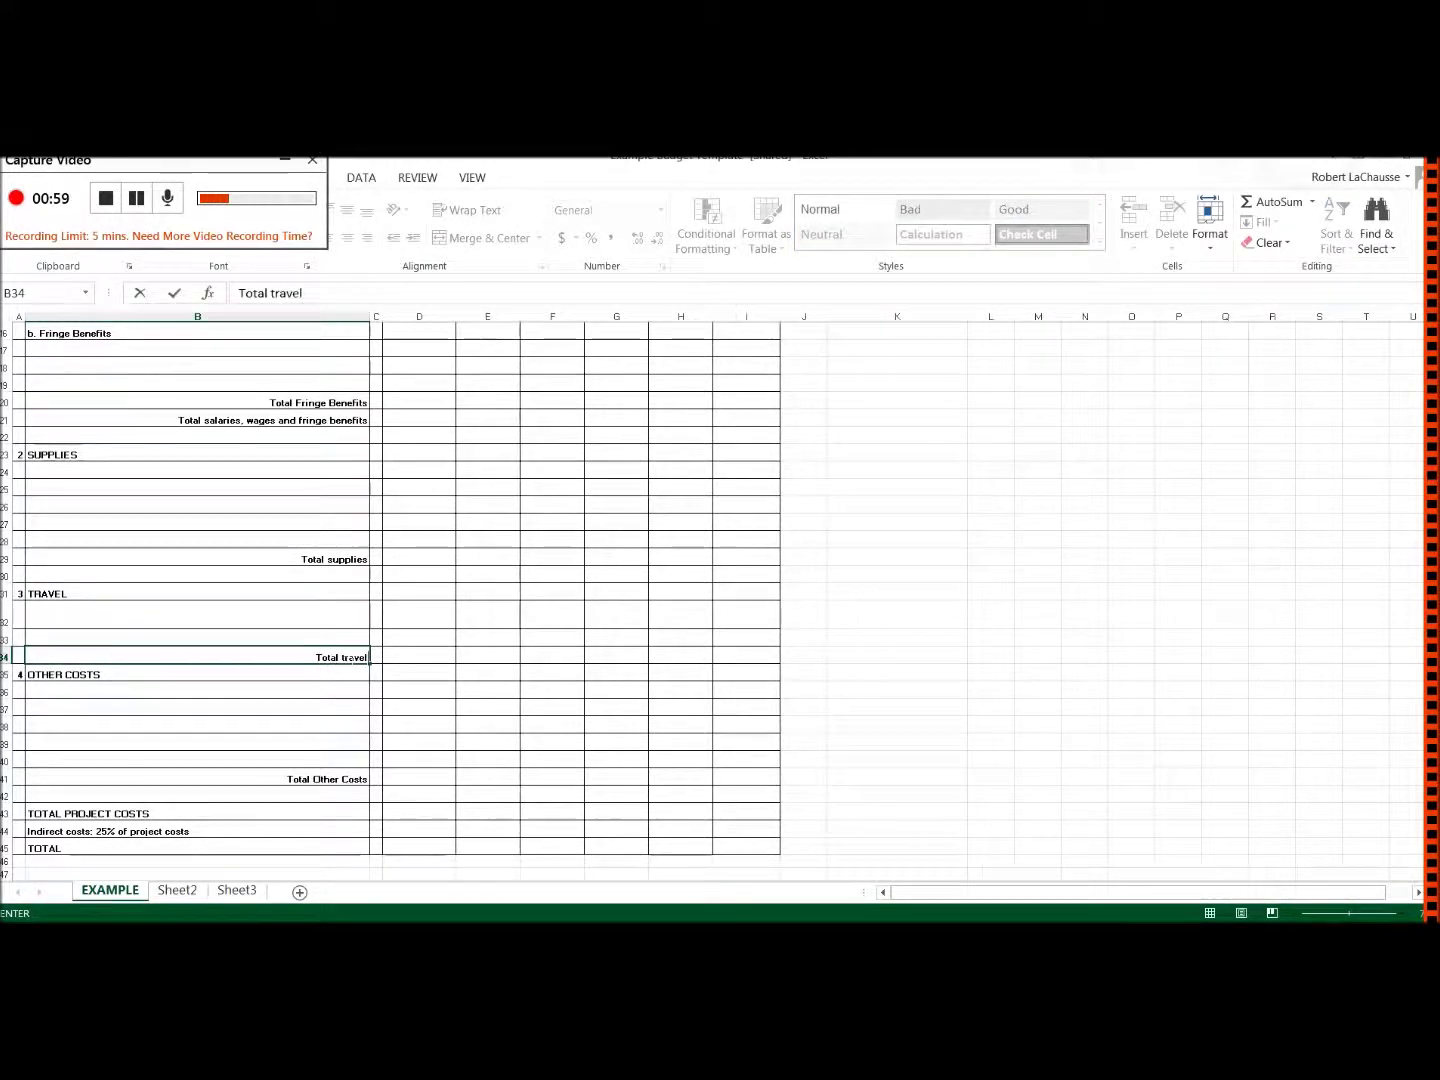
click(410, 818)
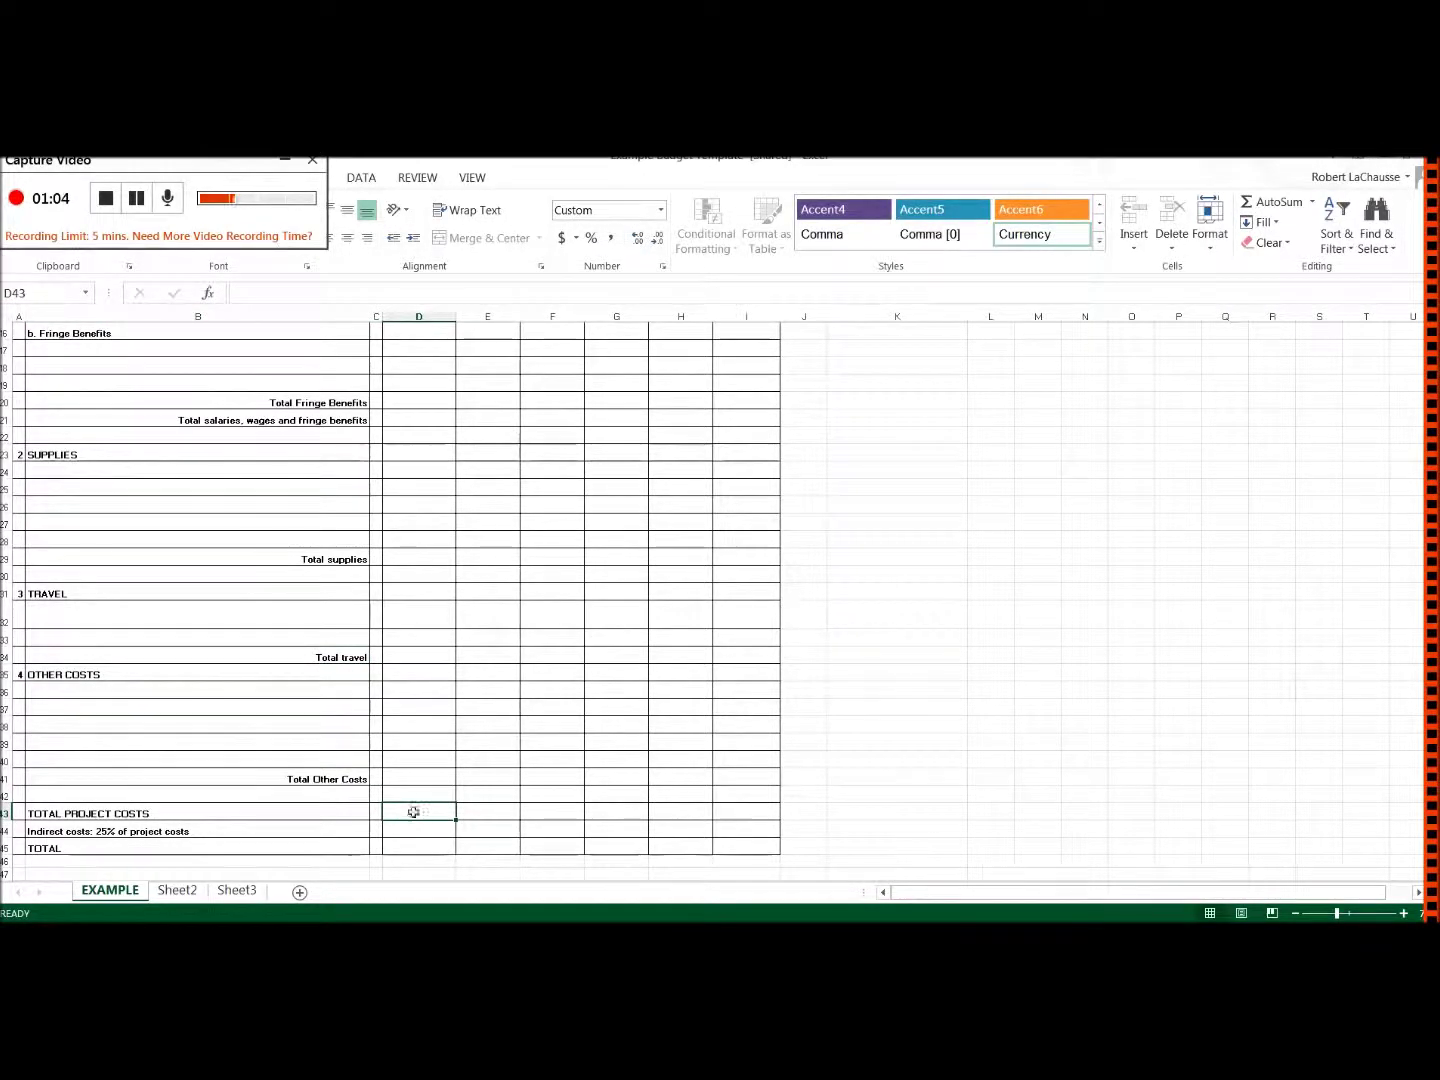
- Select the Year 1 salaries, personnel, supplies and travel subtotal cells together
scroll(405, 794, up, 3)
click(419, 473)
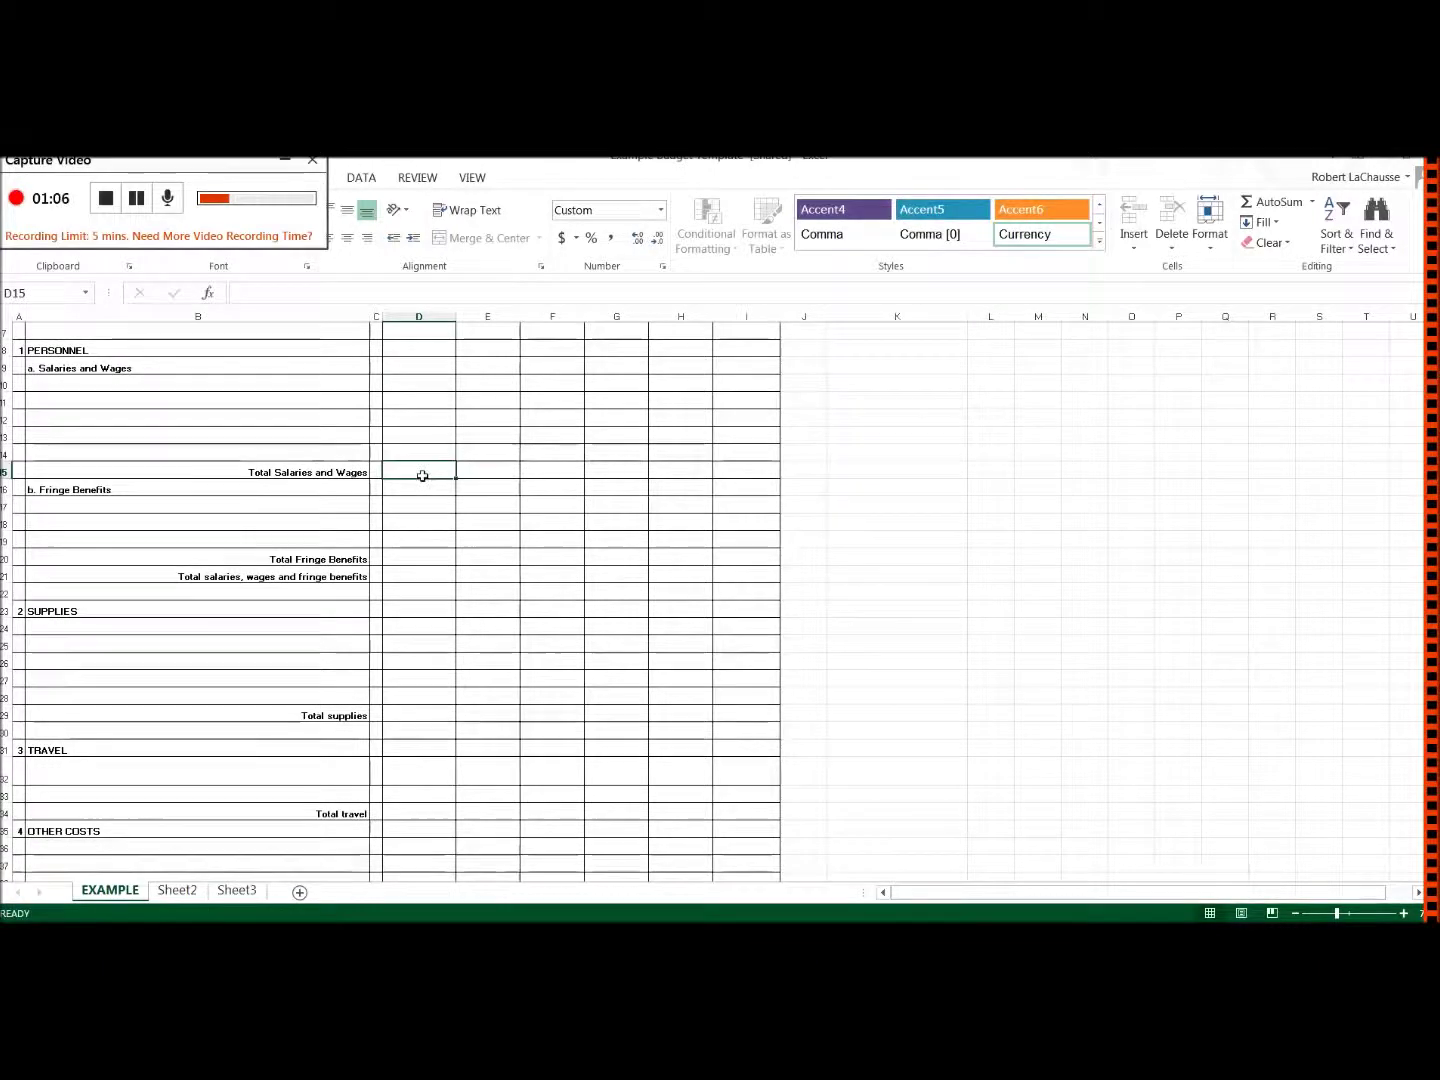
ctrl+click(420, 577)
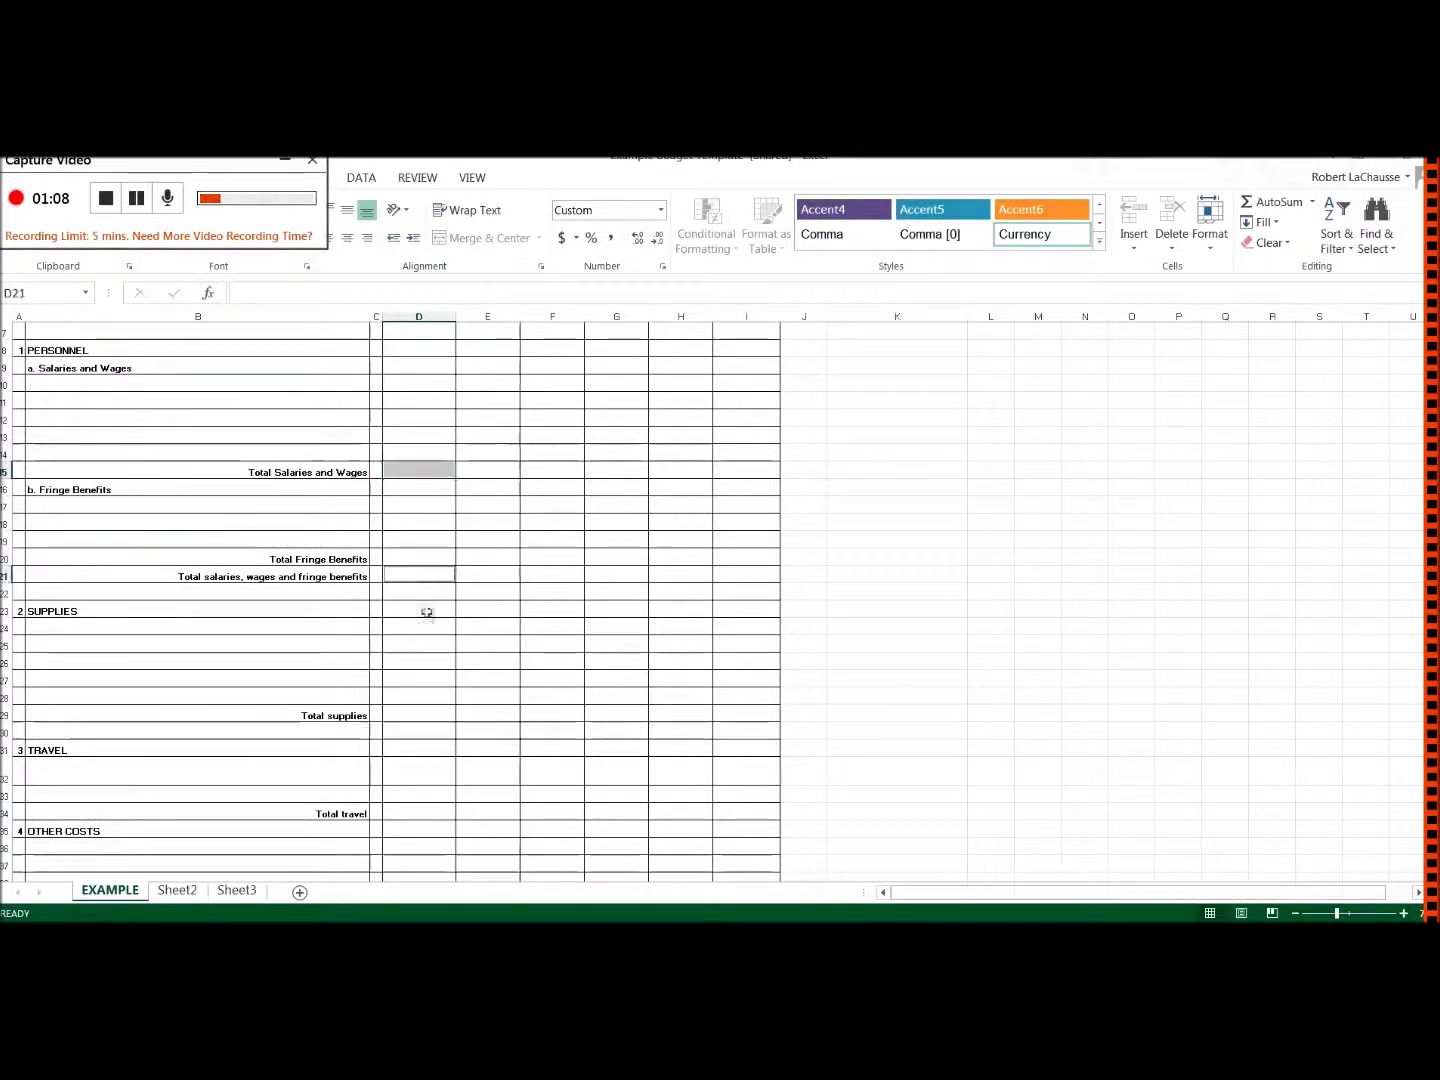
ctrl+click(424, 716)
ctrl+click(417, 814)
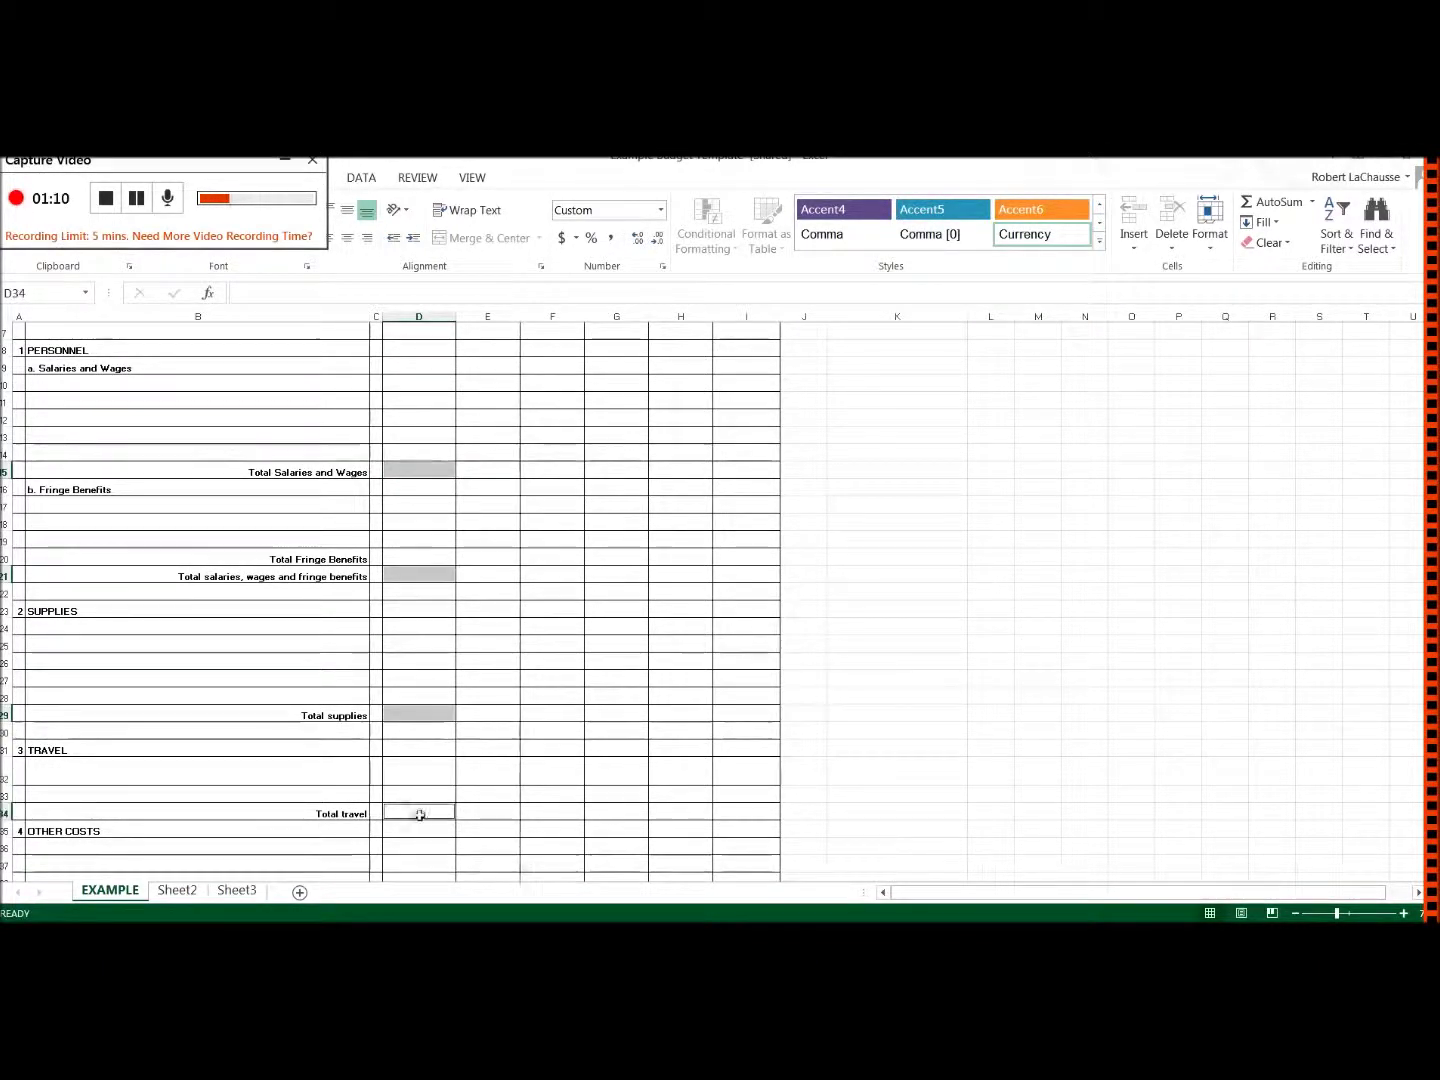
- Check the Year 1 indirect-cost, Total Project Costs and grand TOTAL cells, then the TOTAL column
scroll(418, 816, down, 4)
click(410, 779)
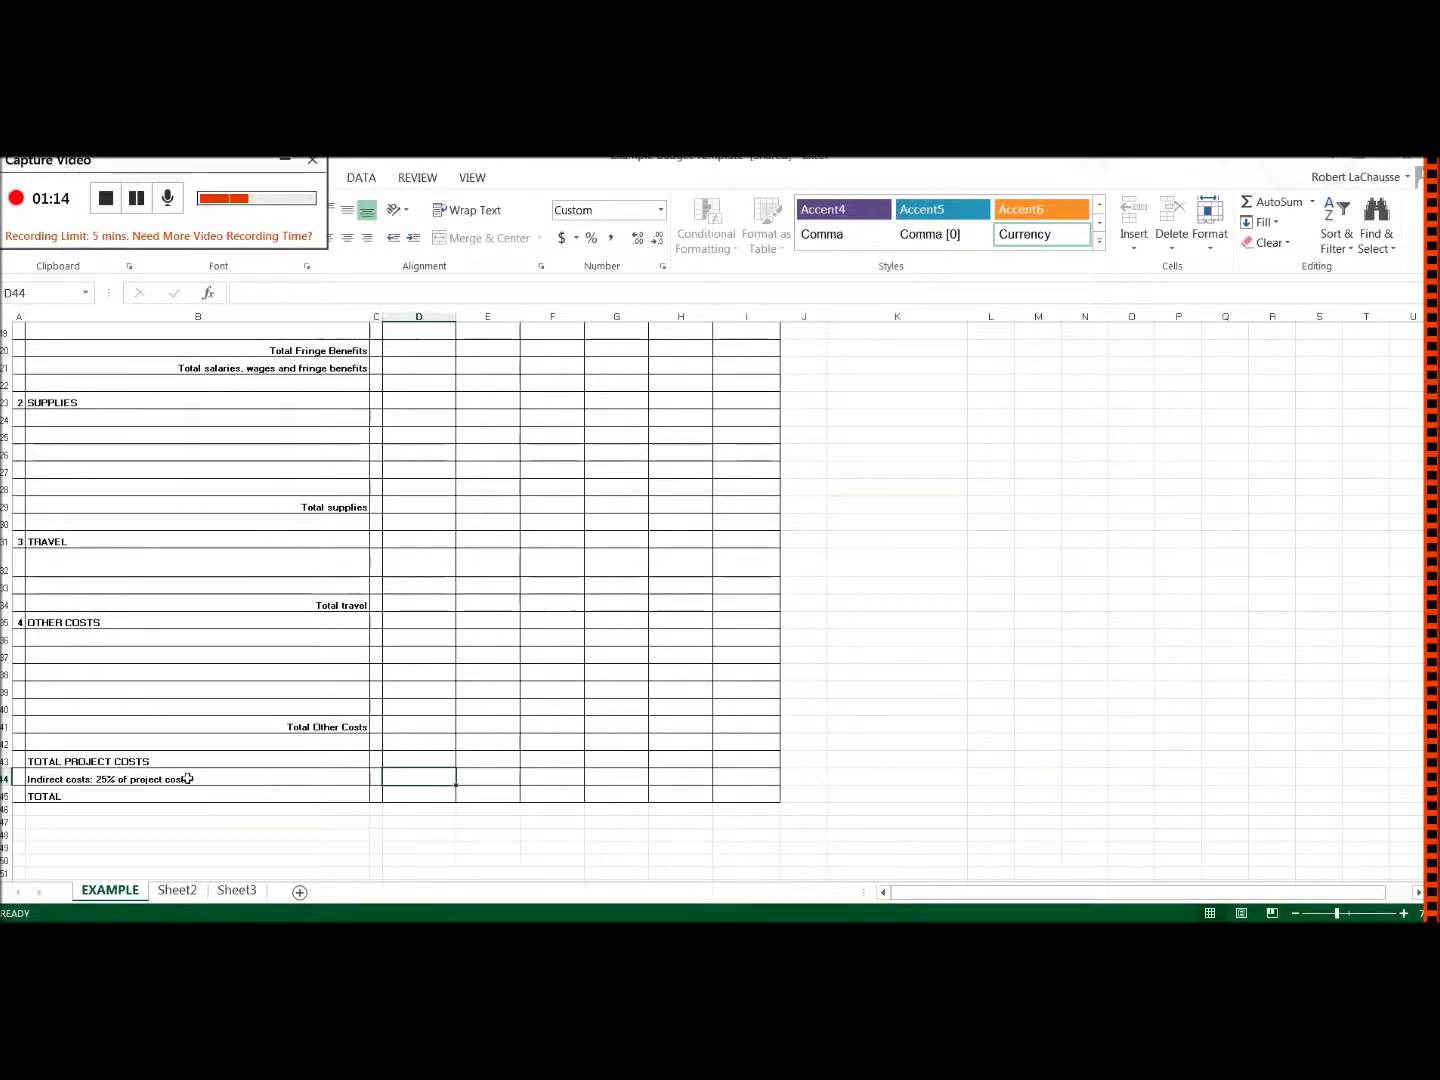
click(416, 761)
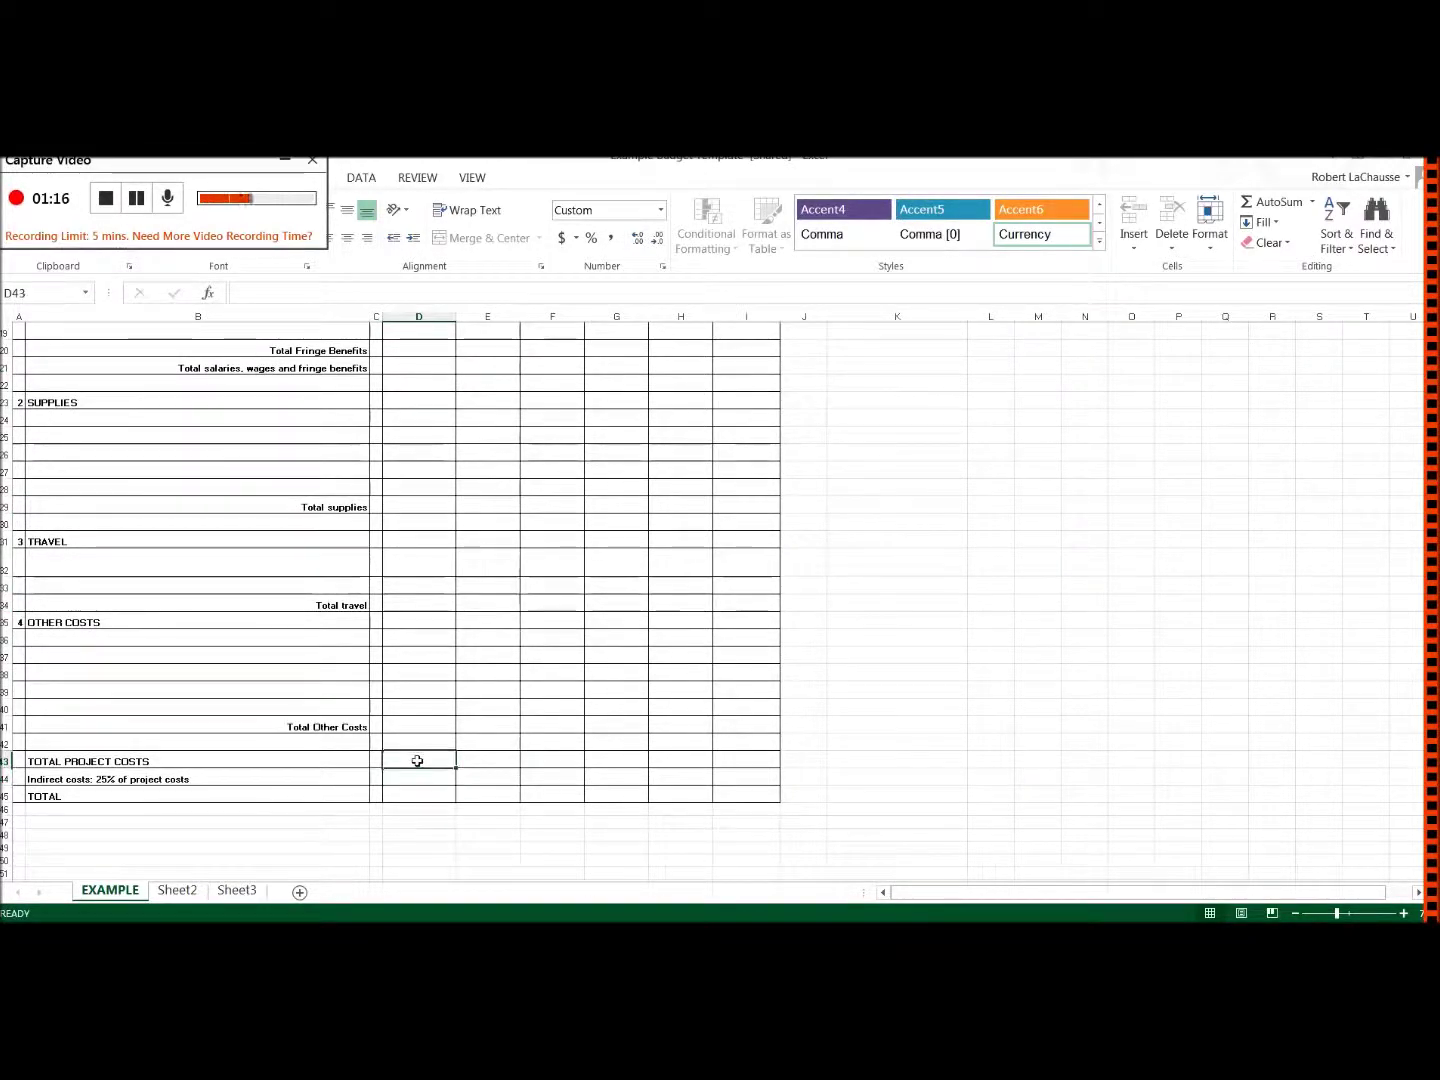
click(424, 798)
scroll(450, 750, up, 5)
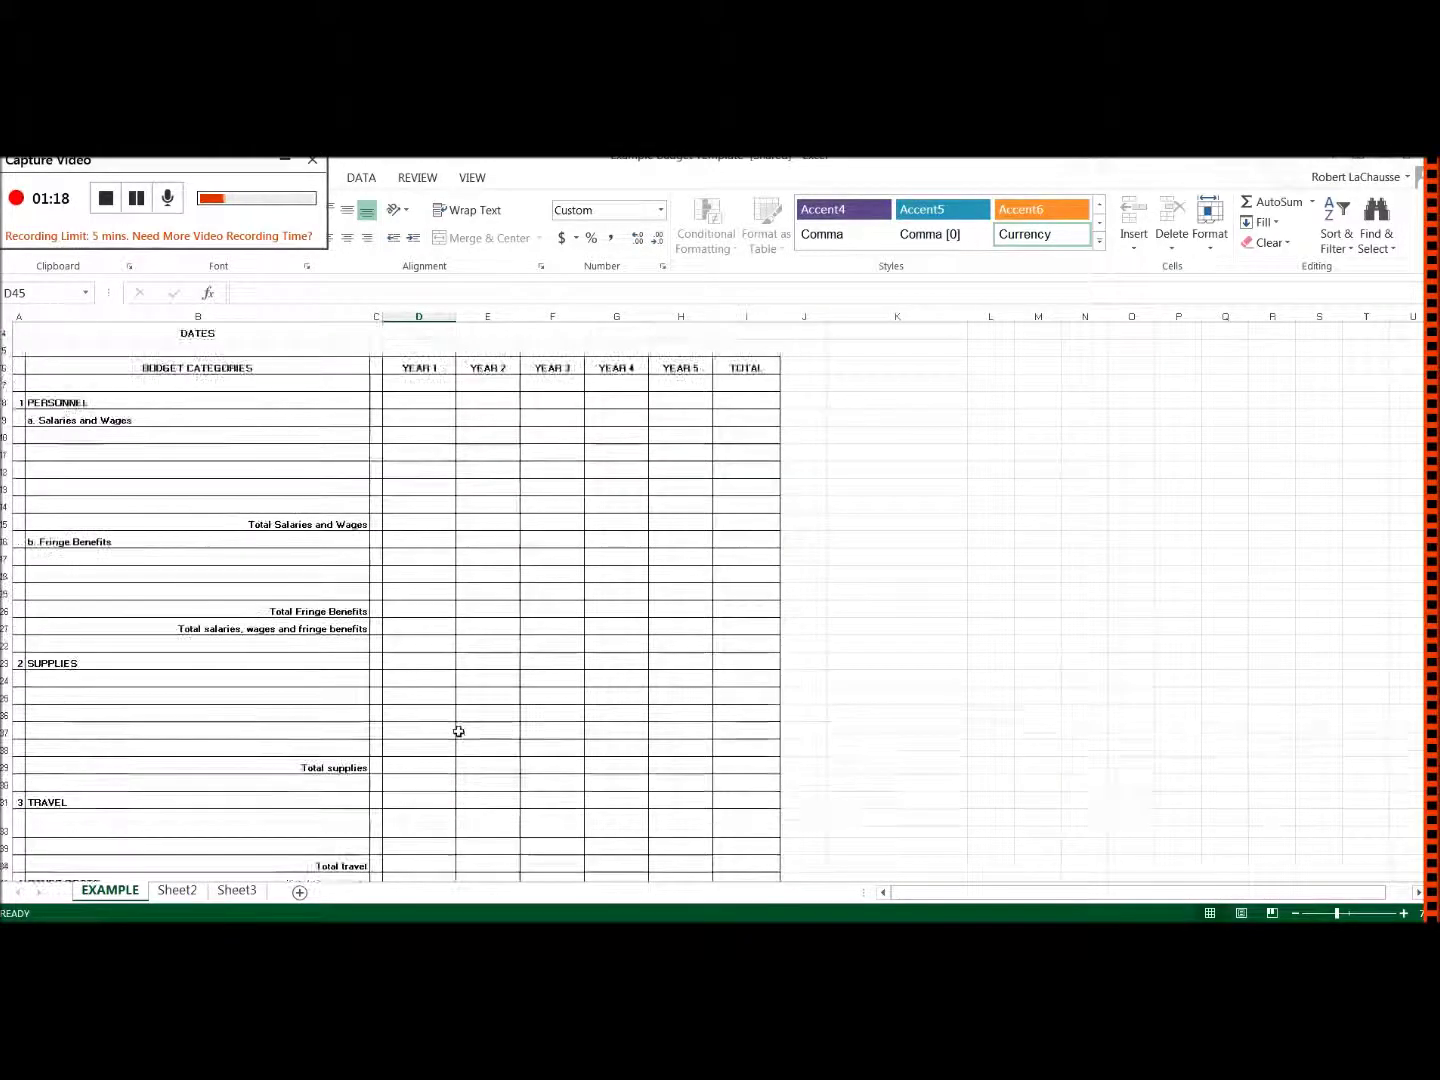
scroll(450, 447, up, 1)
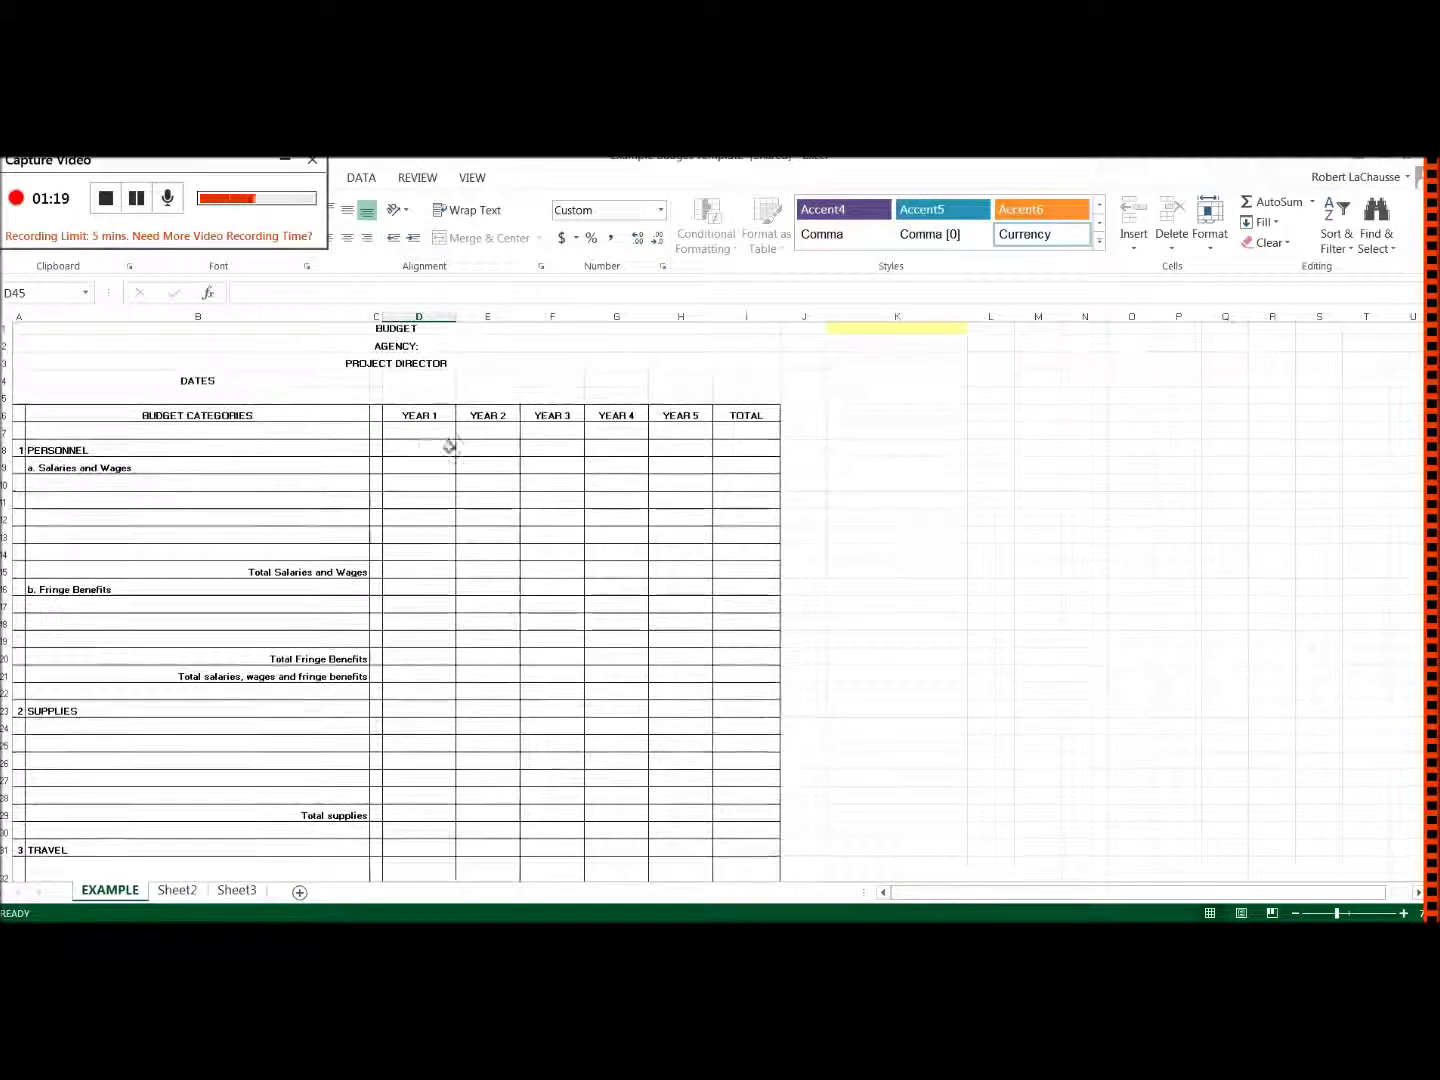
click(730, 432)
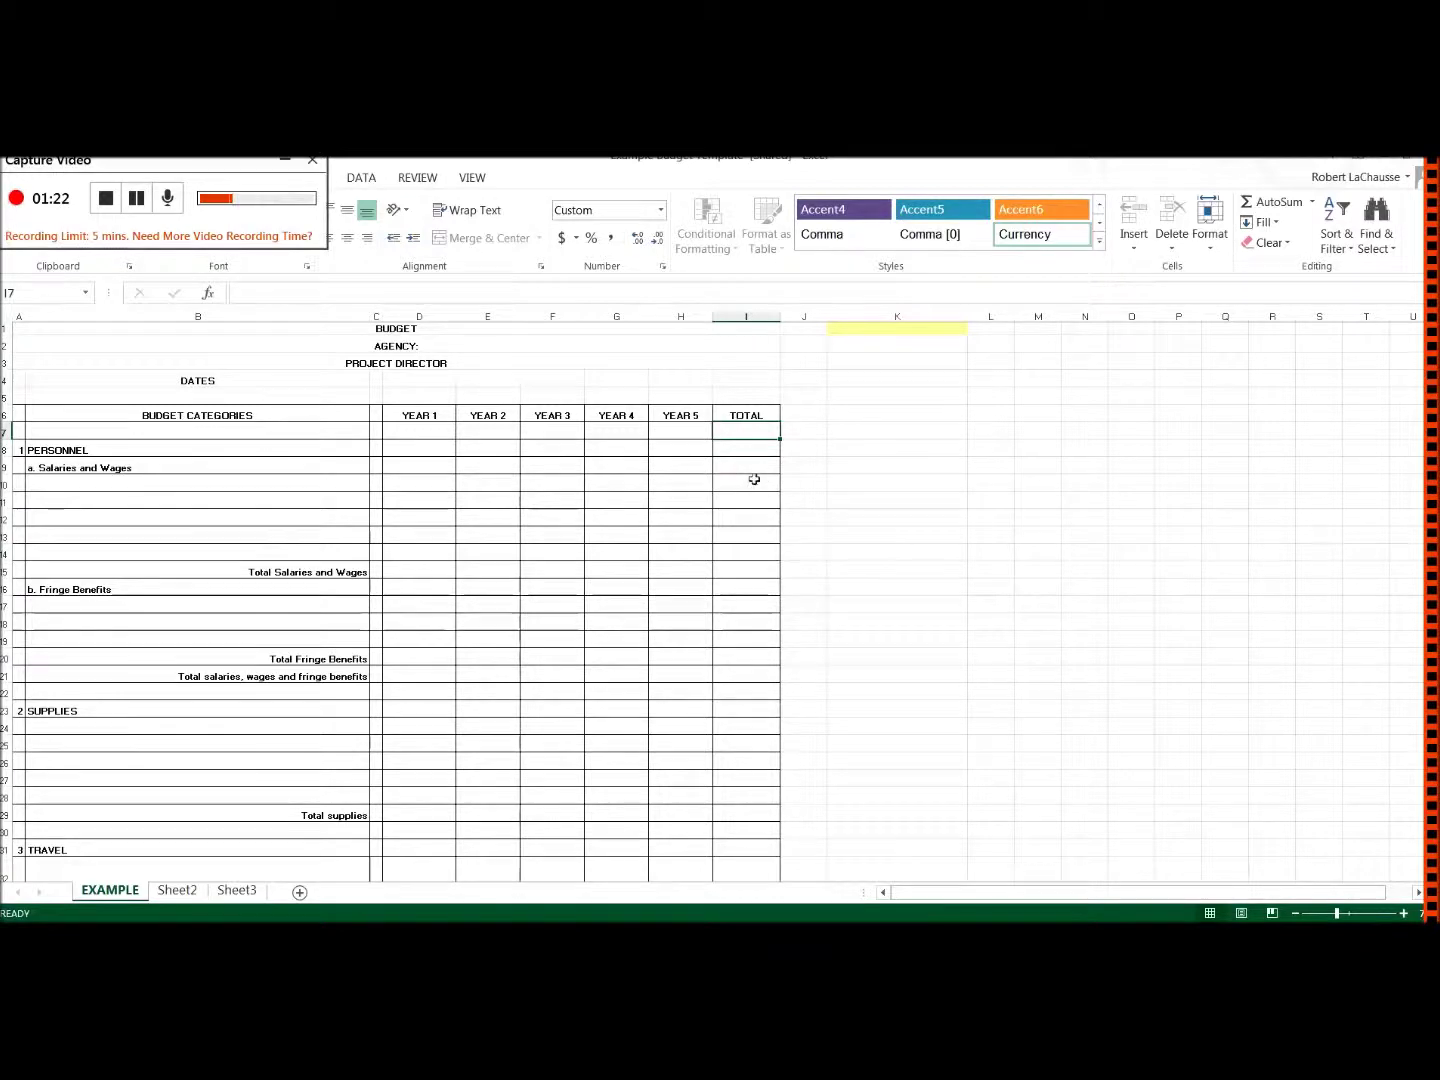
click(87, 488)
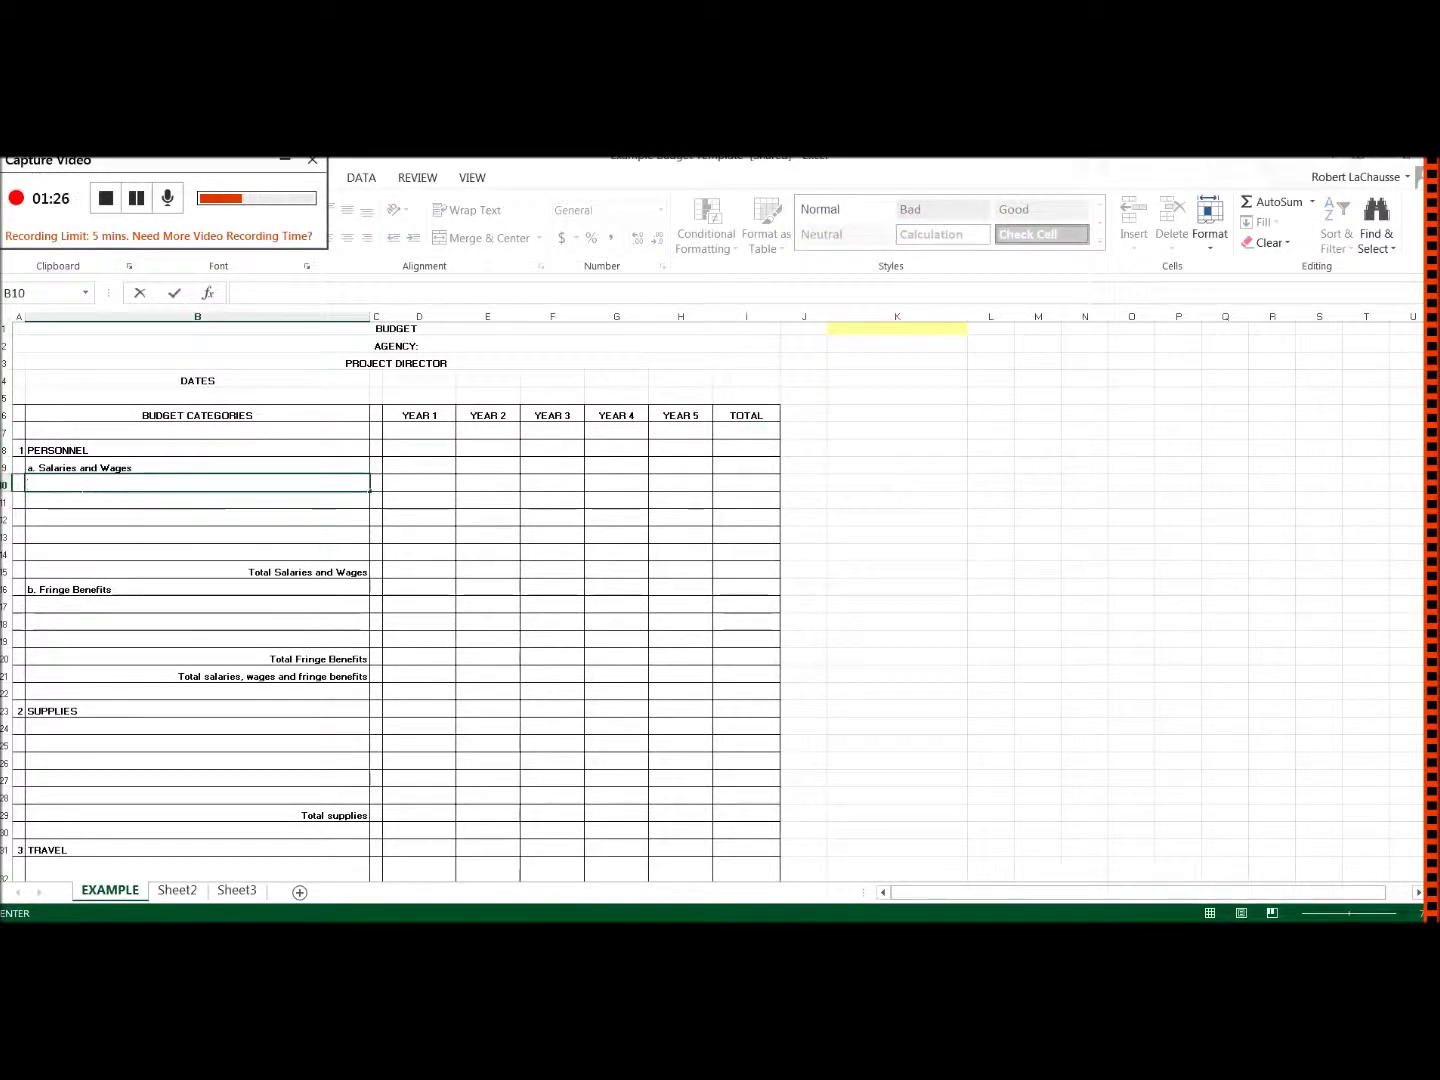
- Describe the Project Director line (10 hours/week for 48 weeks x 60.00/hour) with 24,000 in Year 1
text(Project C)
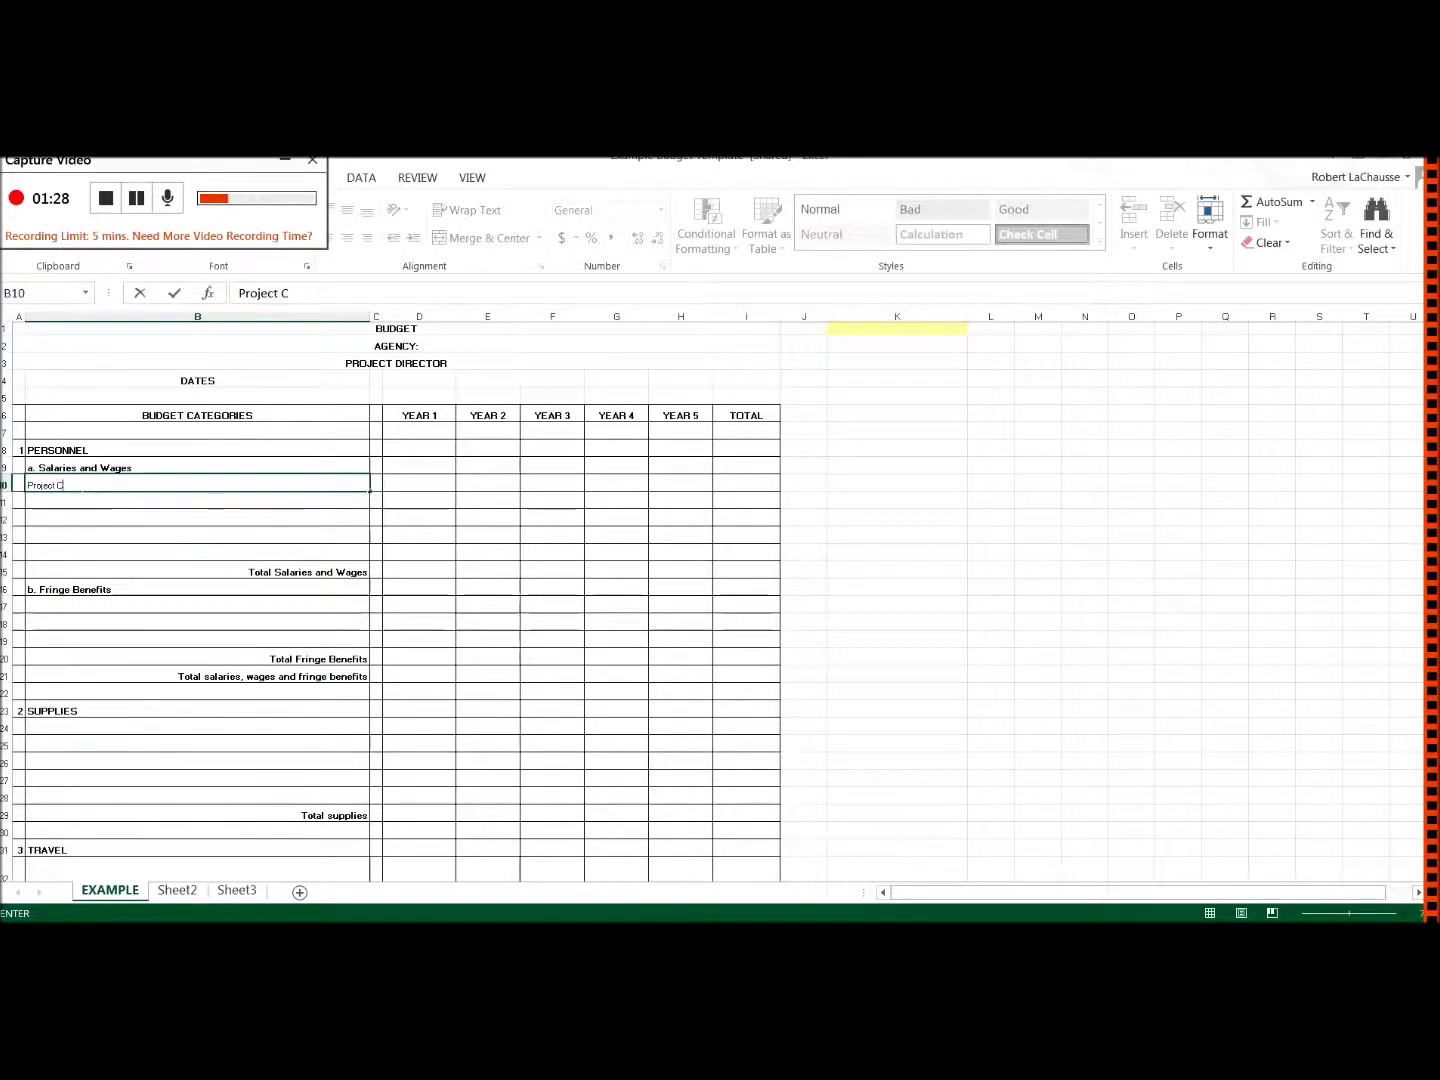
text(irector)
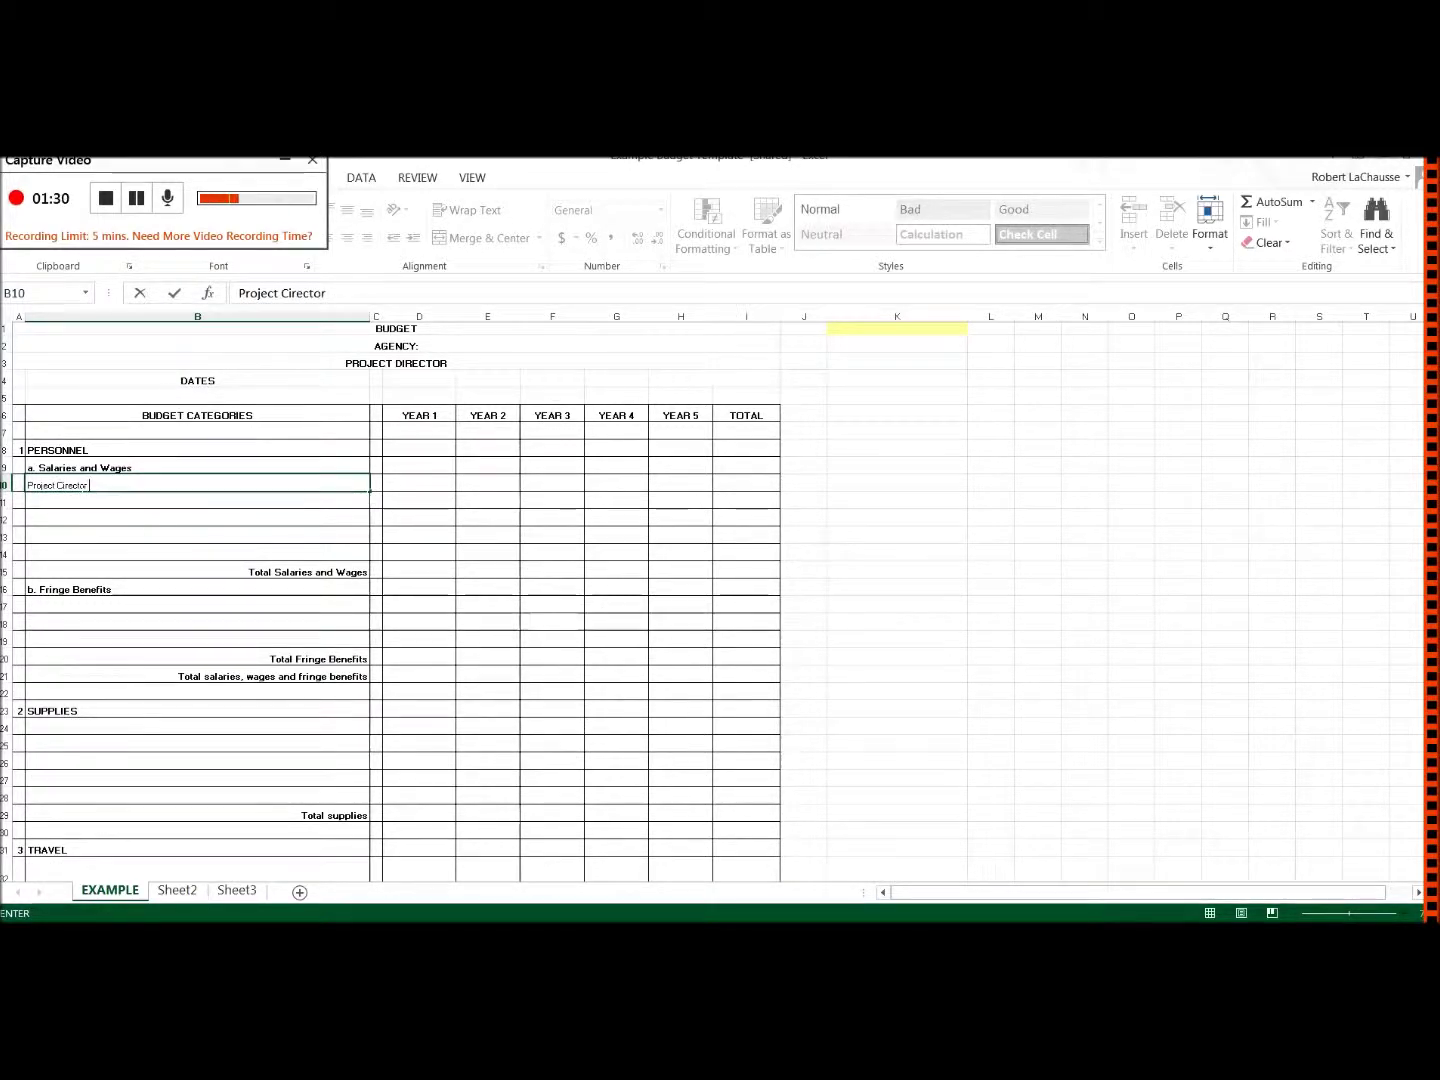
text( ()
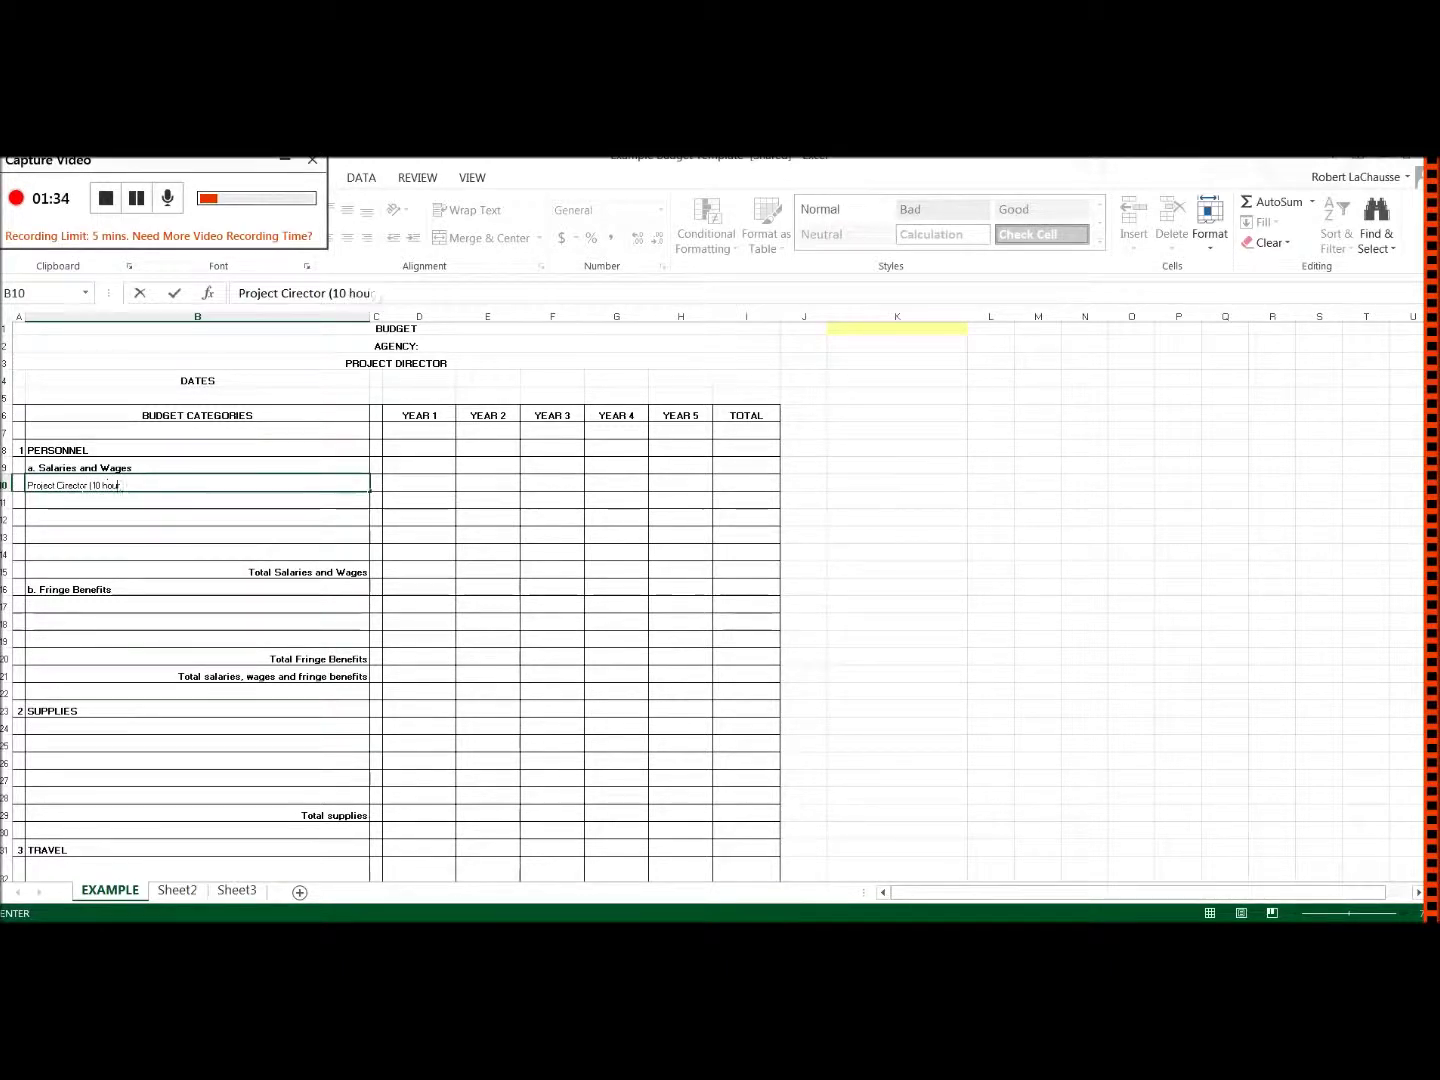
text(10 hours per week)
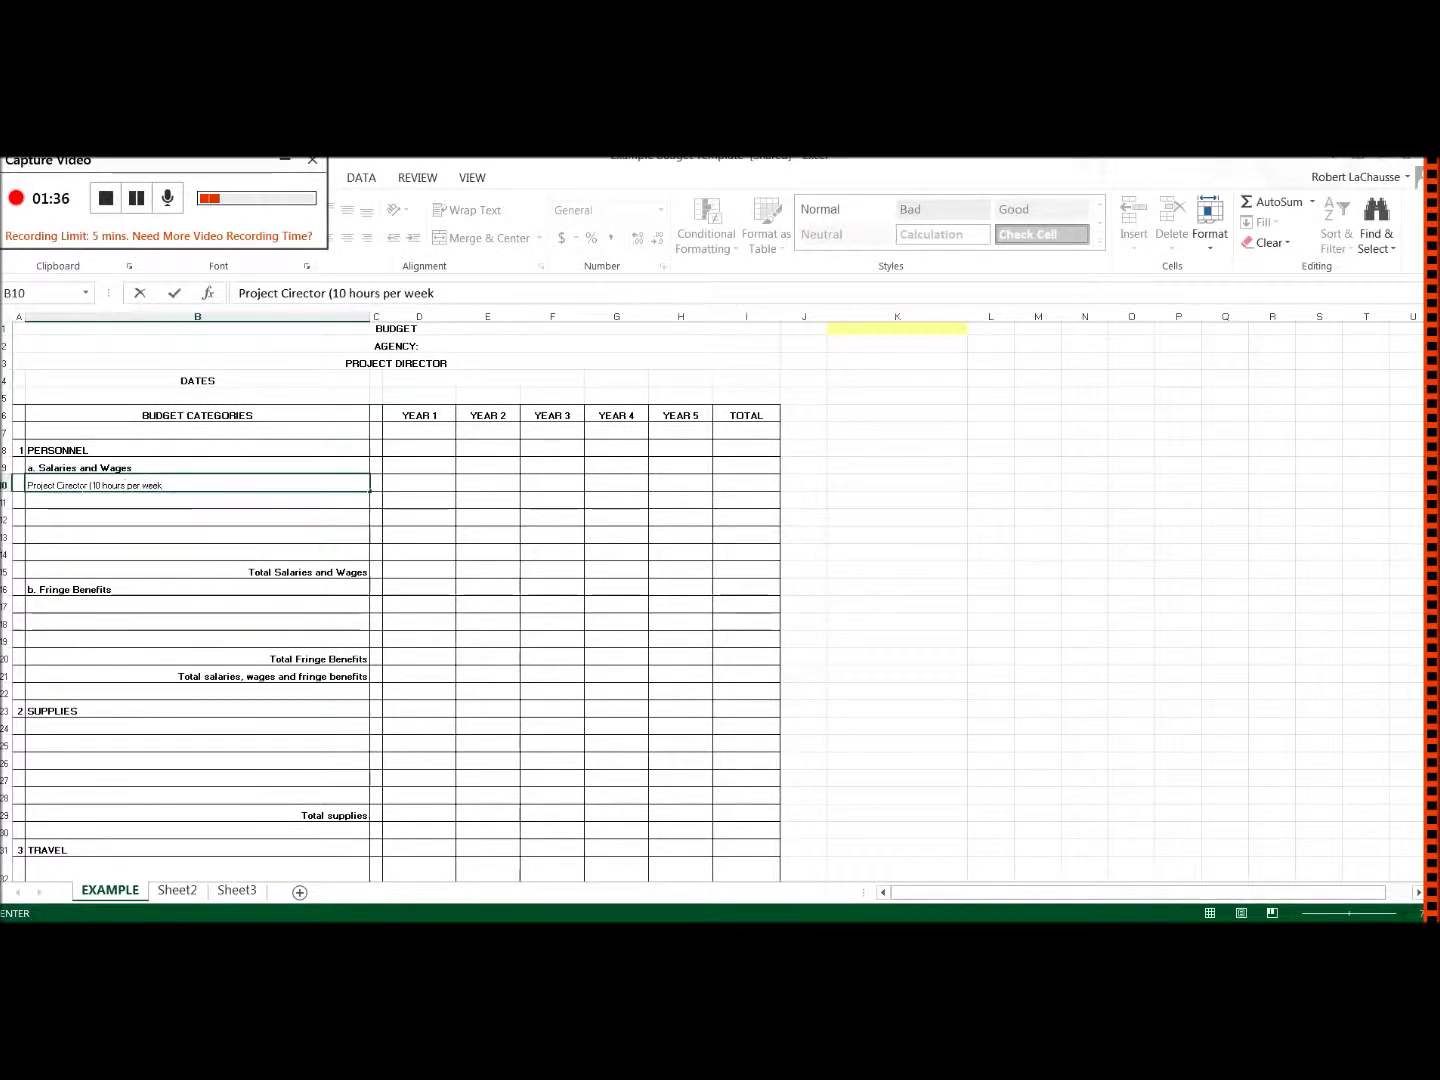
text( for 48 48 weeks)
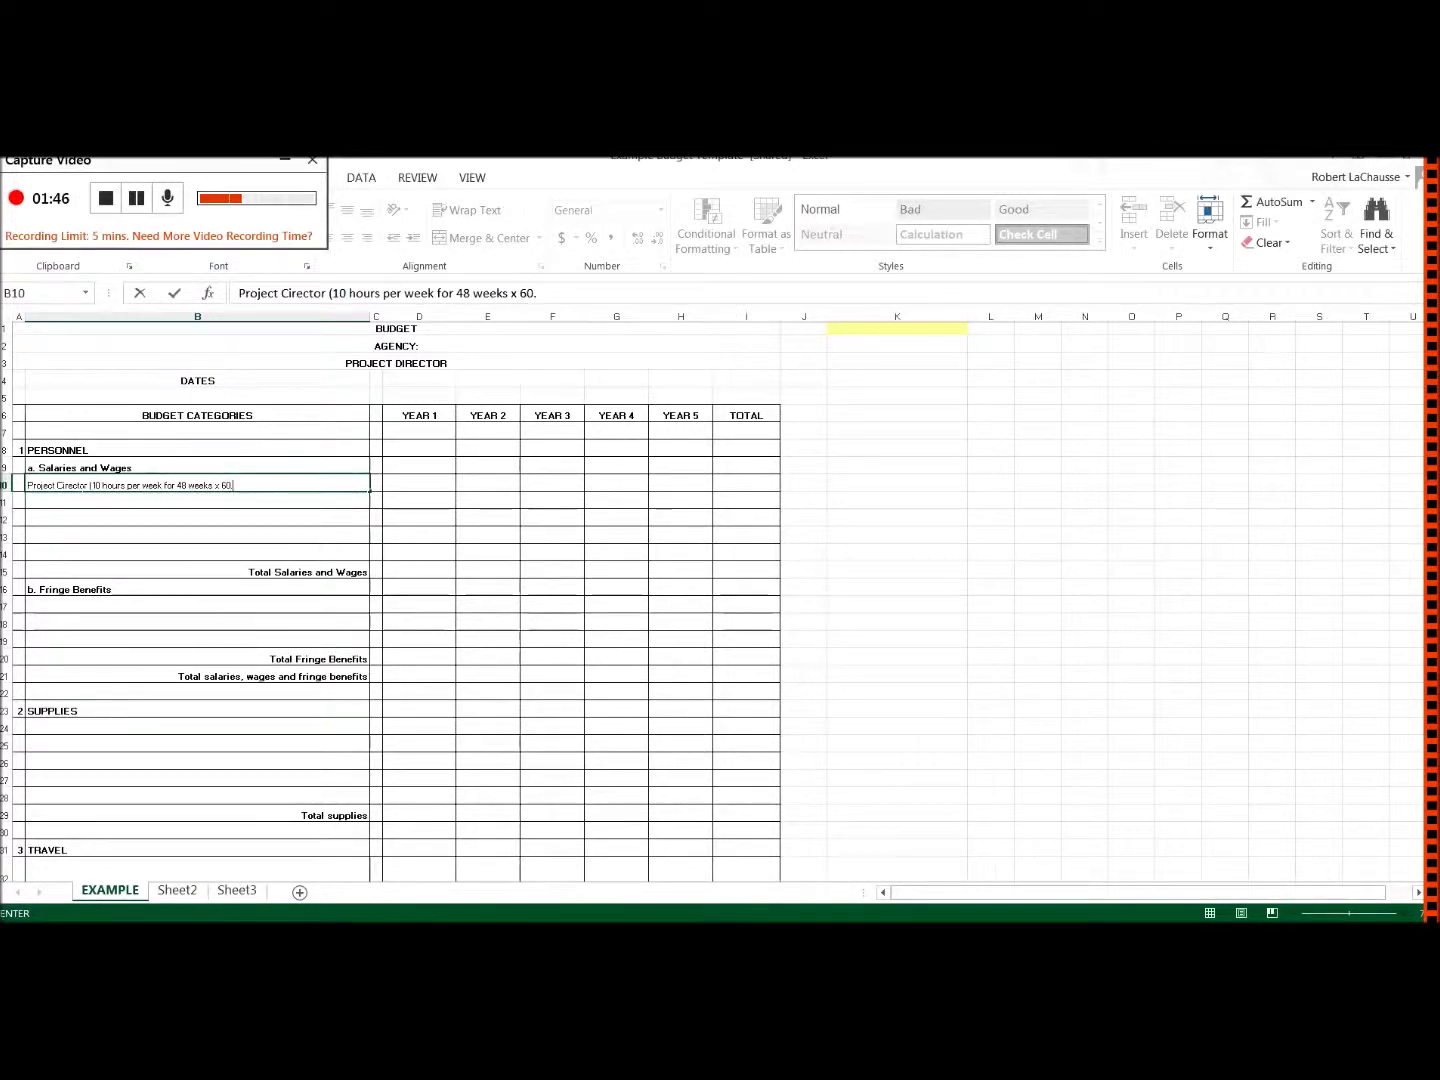
text(00/)
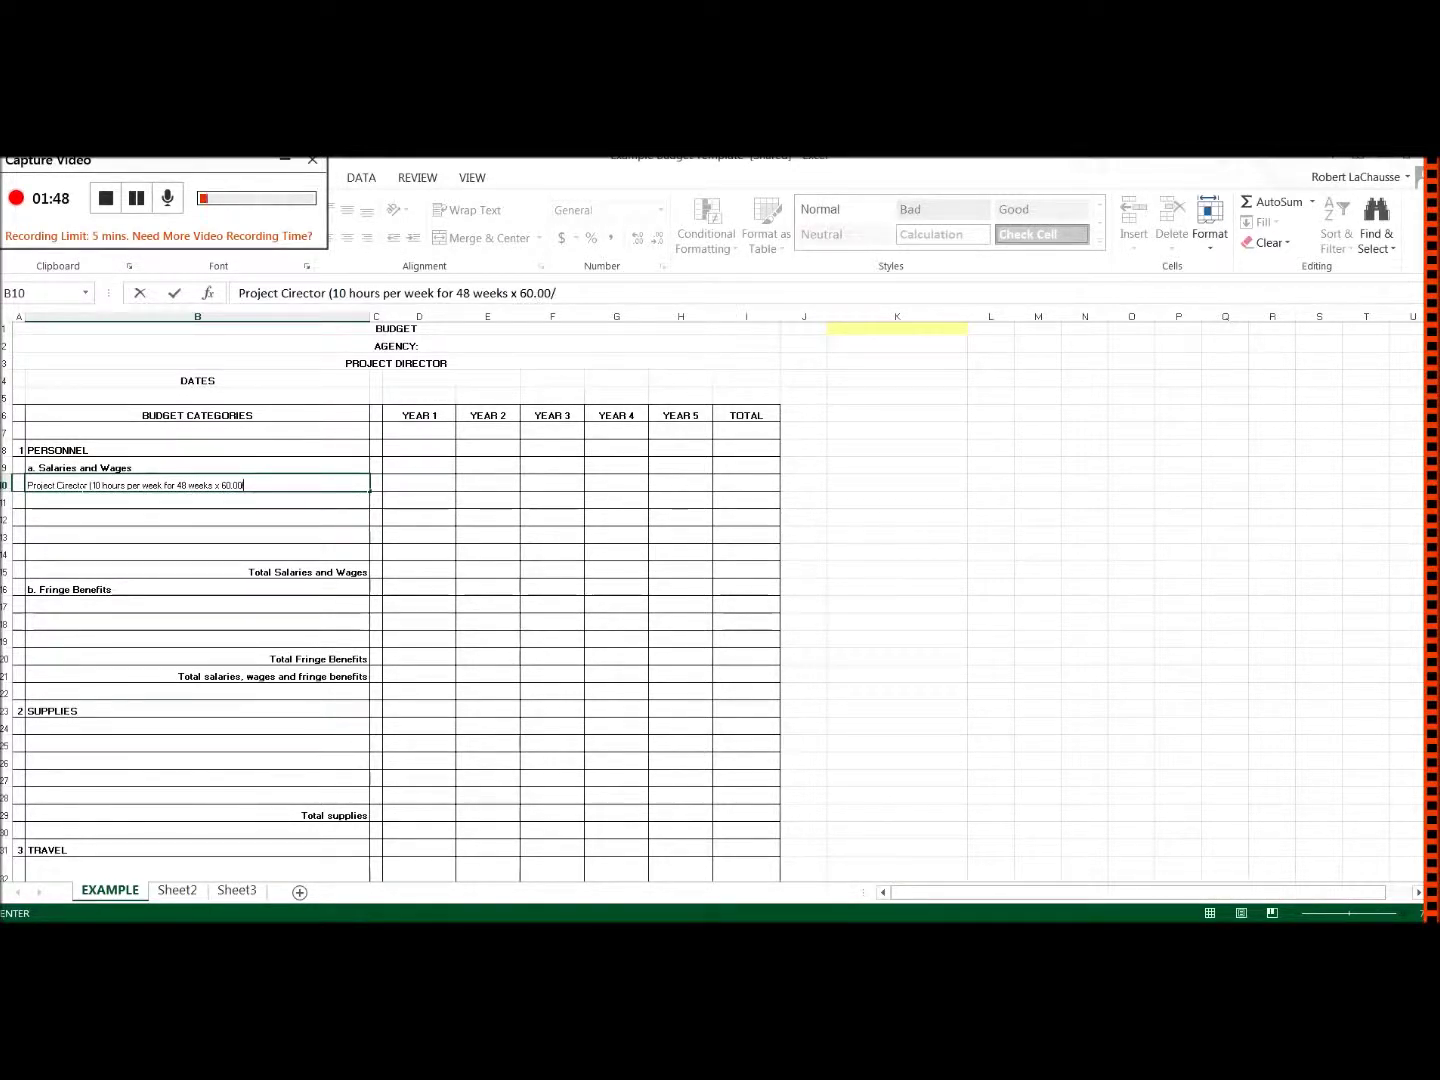
text(hour)
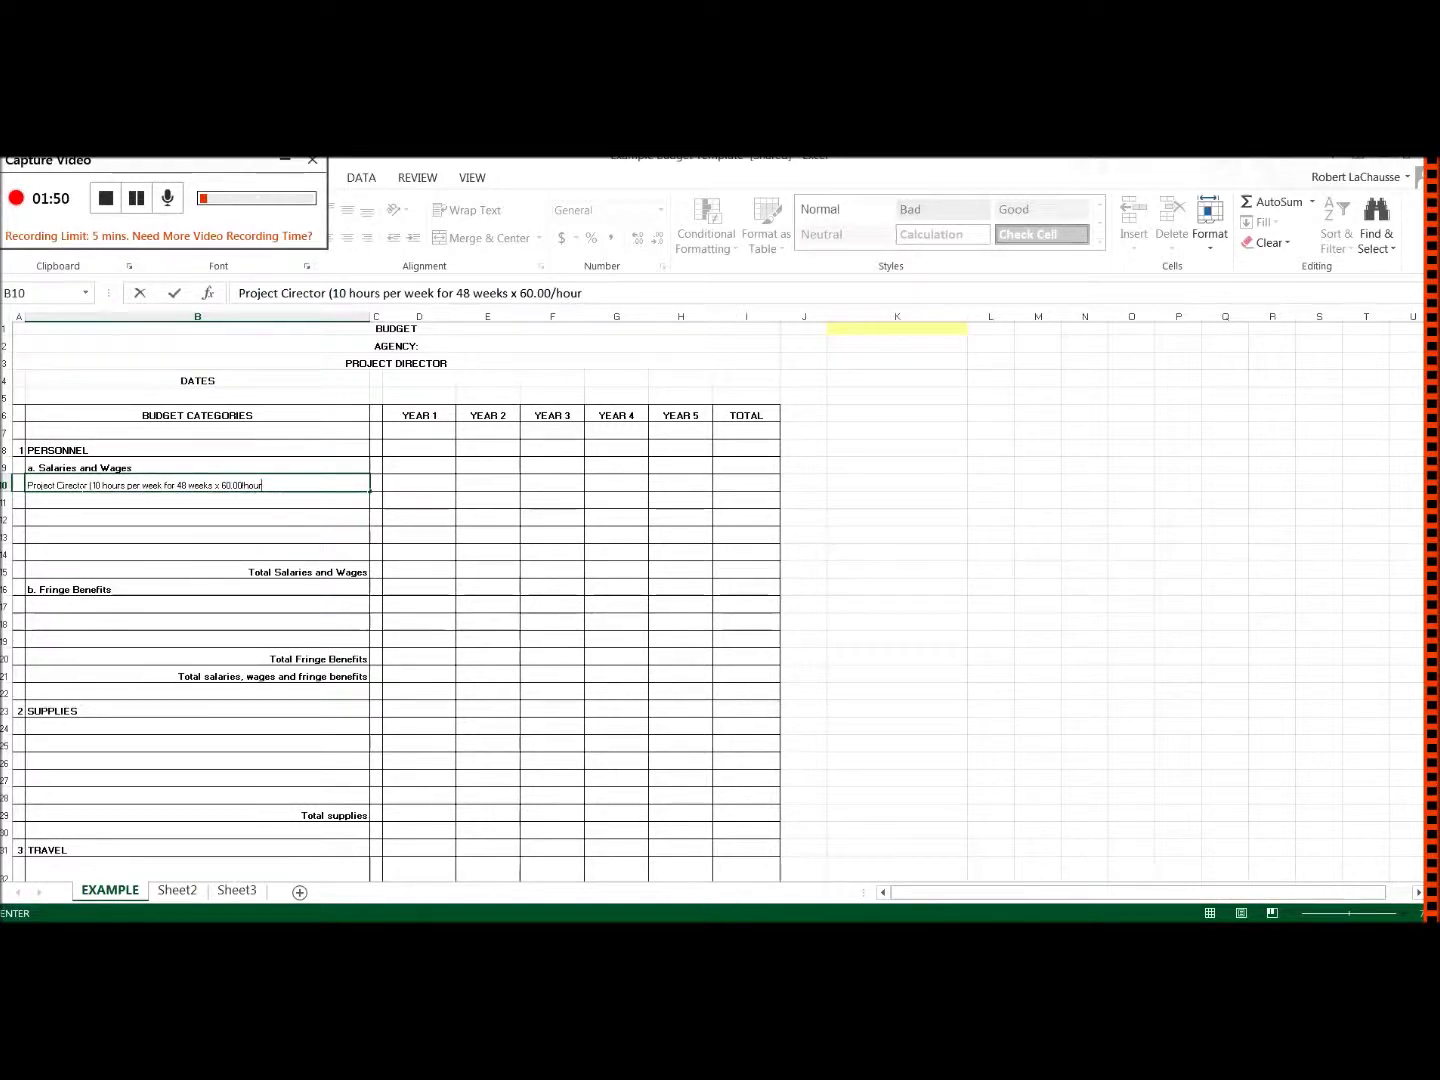
click(430, 487)
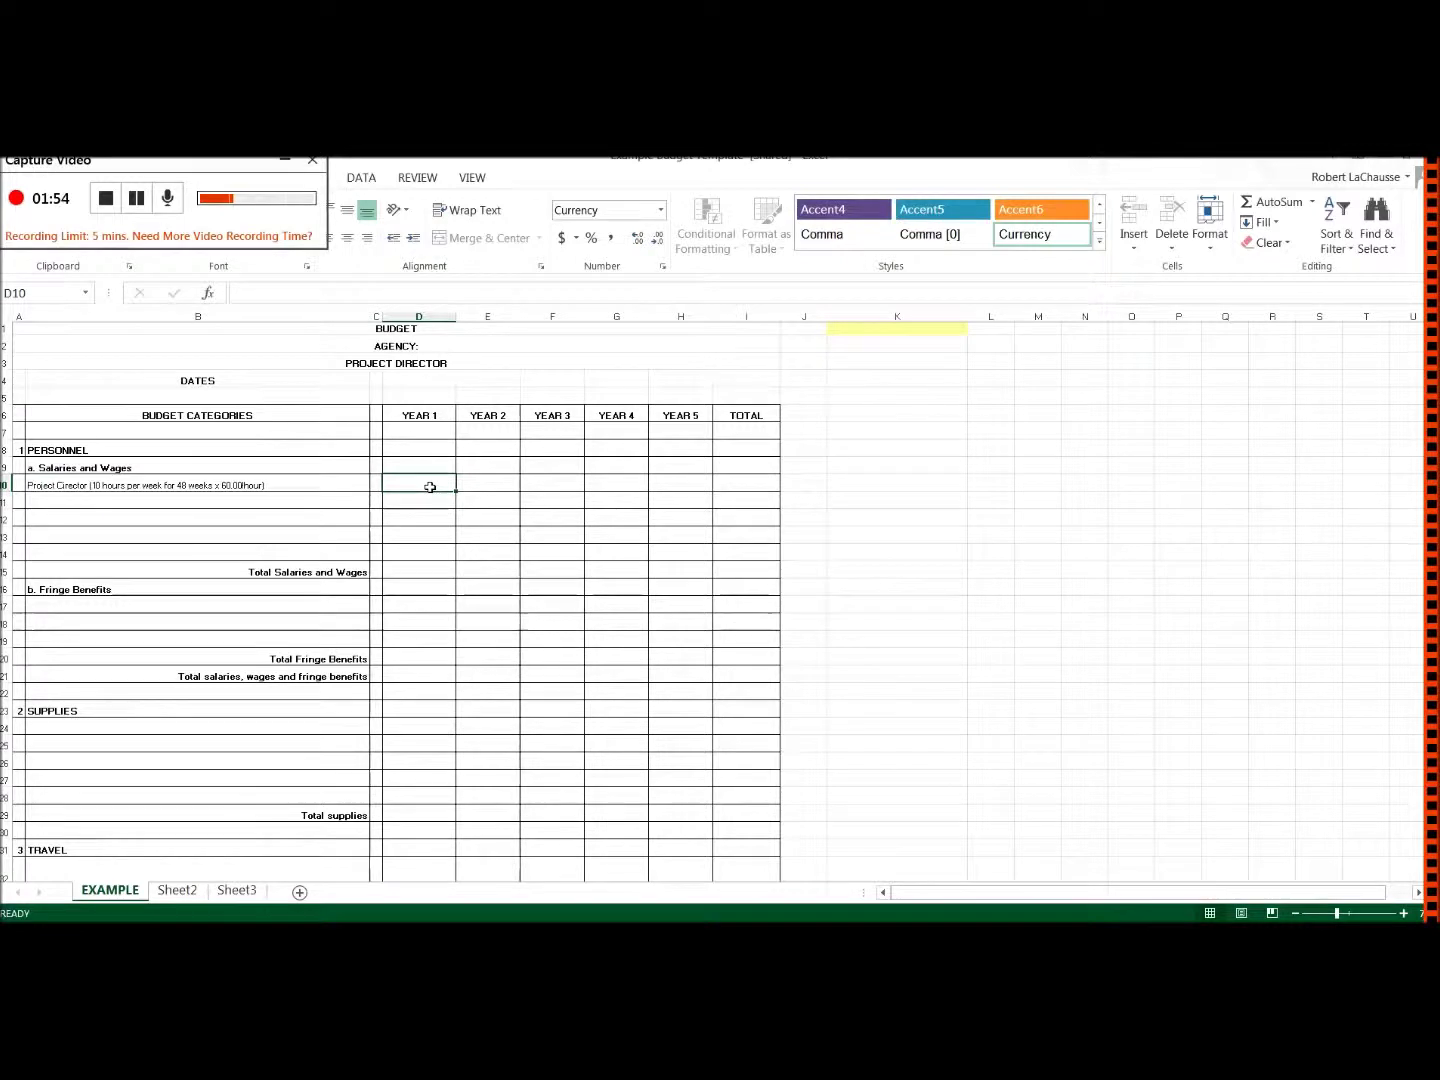
text(24,00)
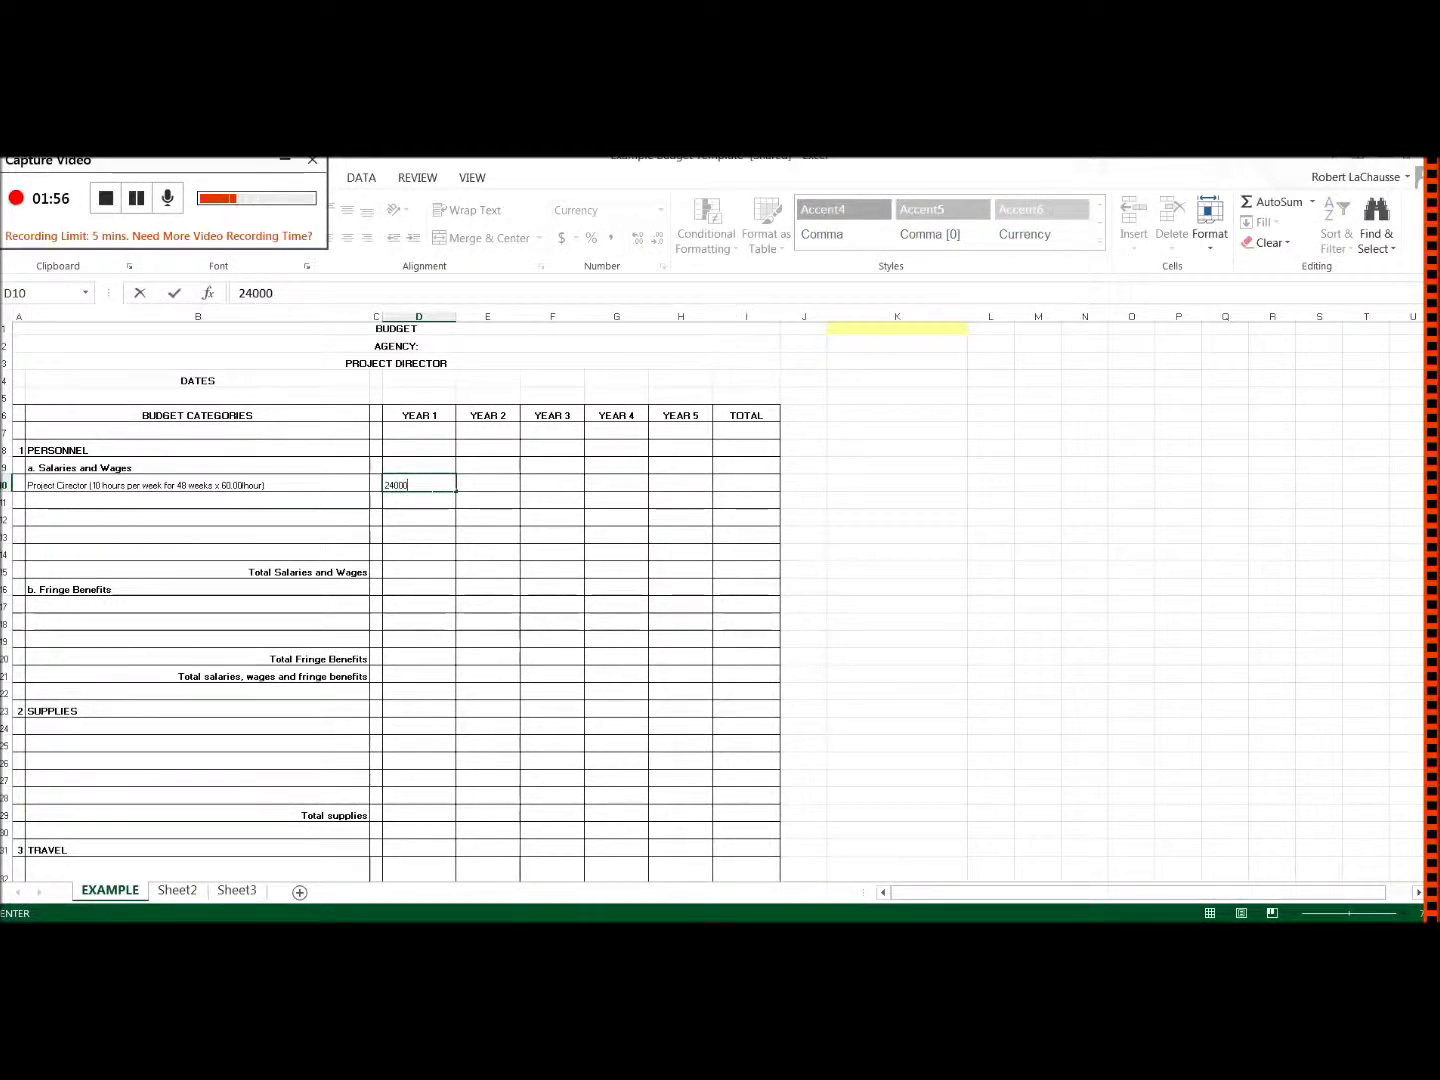
text(0)
key(Return)
- Add 'Health Educator (1.0 FTE)' in B11 with 55000 under Year 1 in D11
click(195, 505)
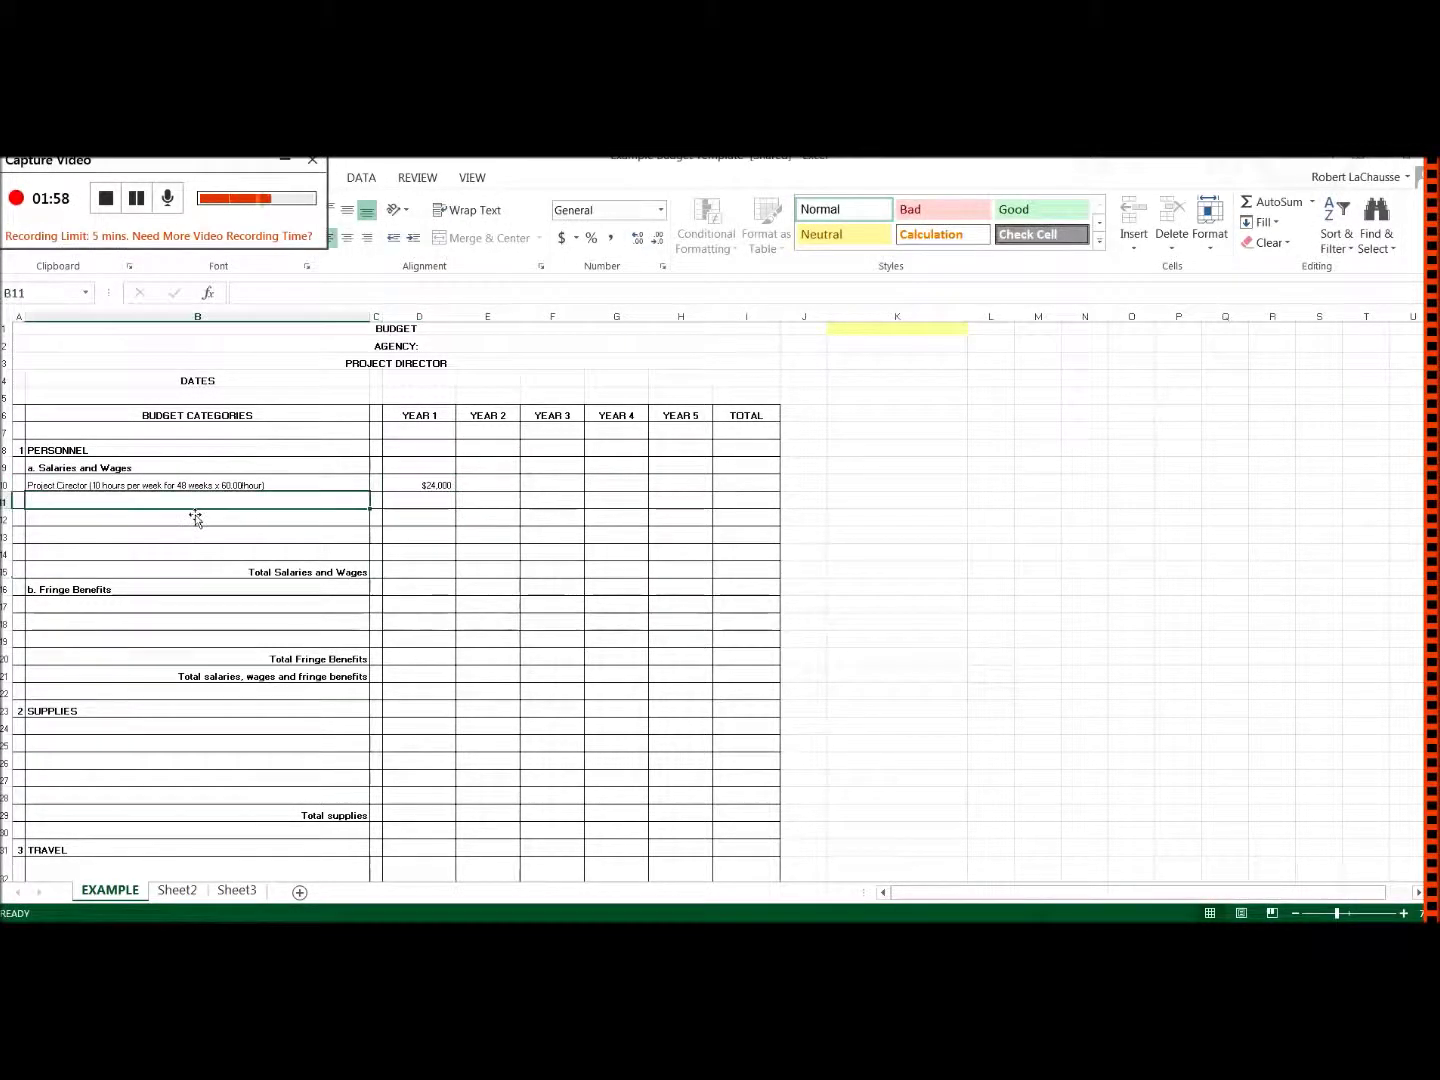
text(Health E)
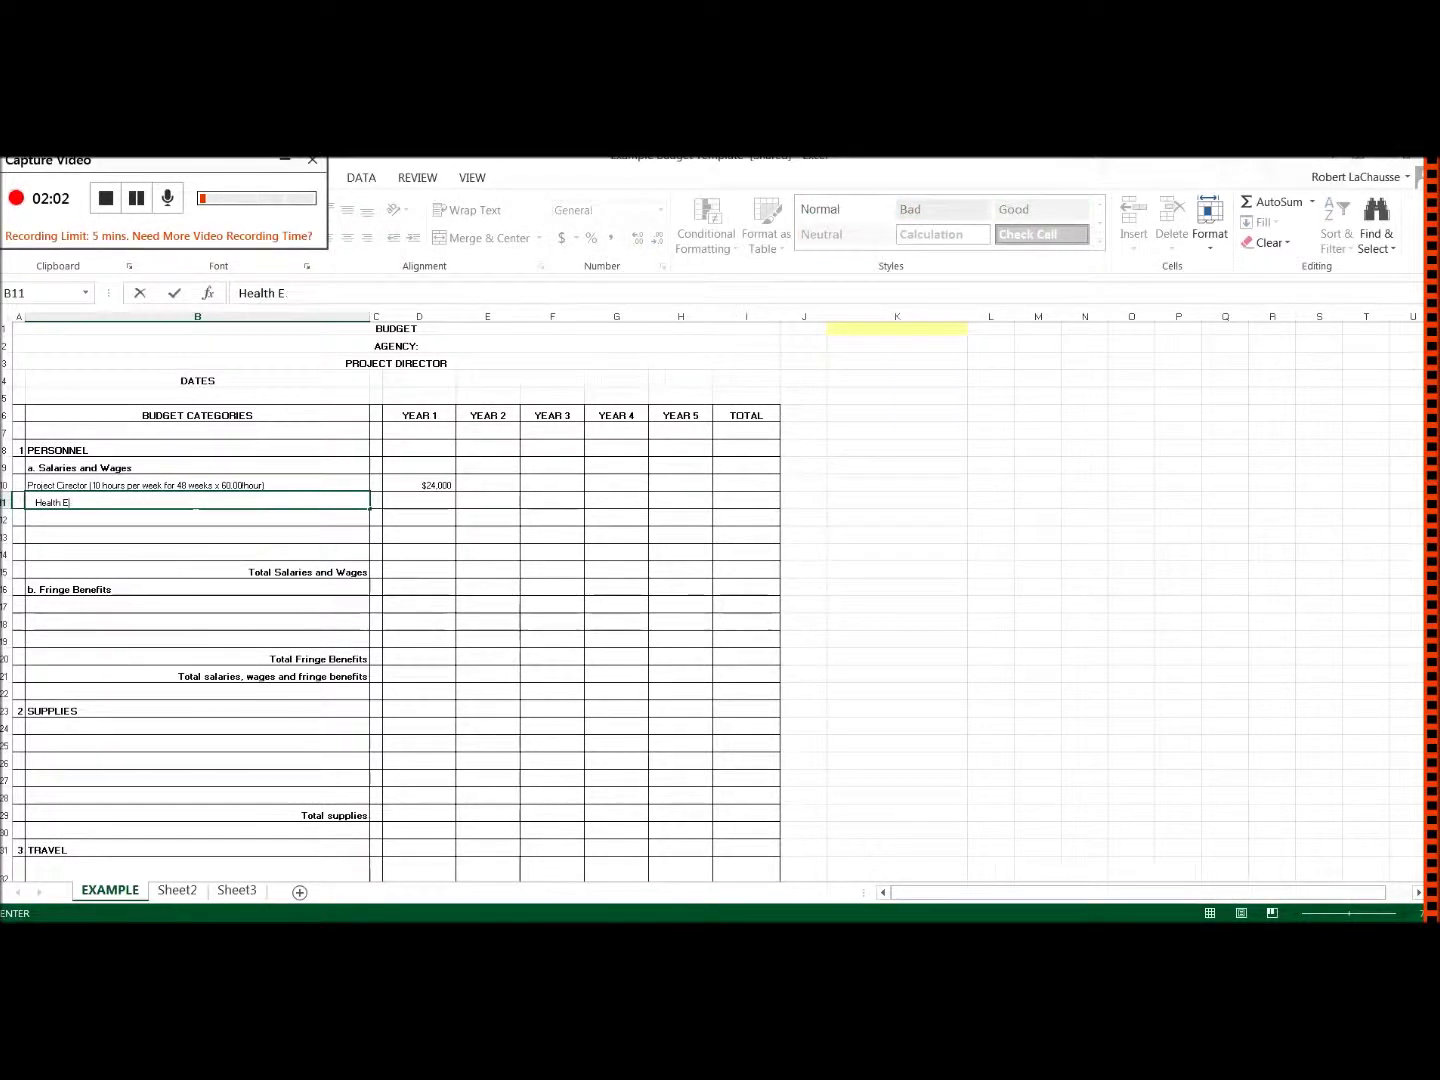
text(ducator)
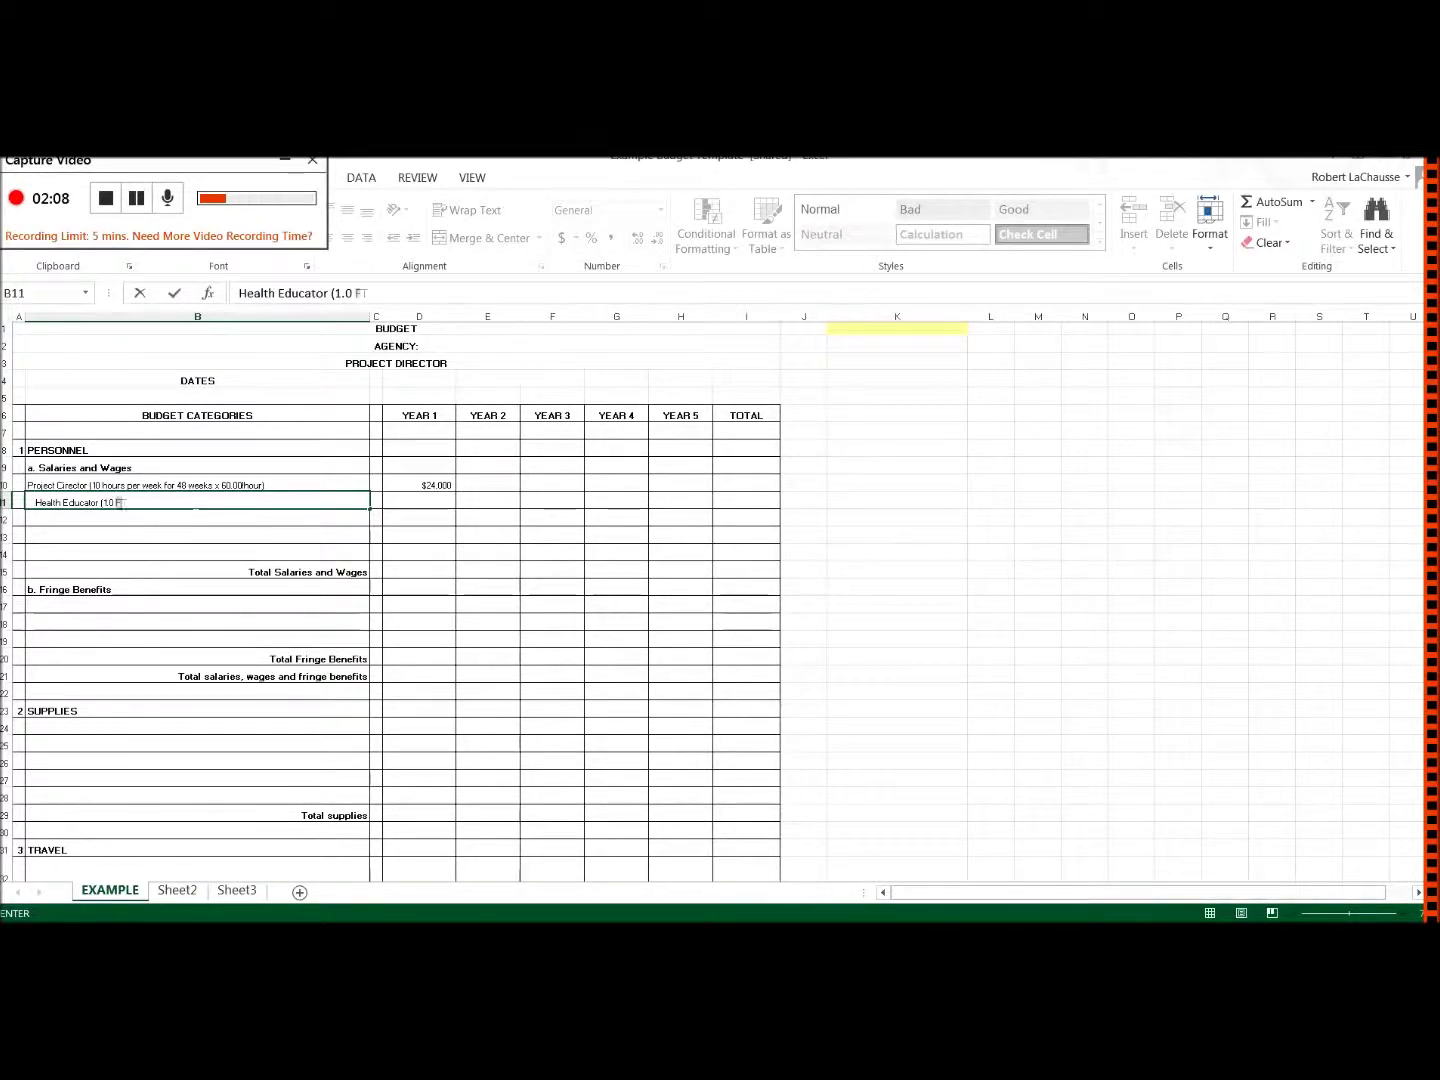
text((1.0 FTE))
click(418, 503)
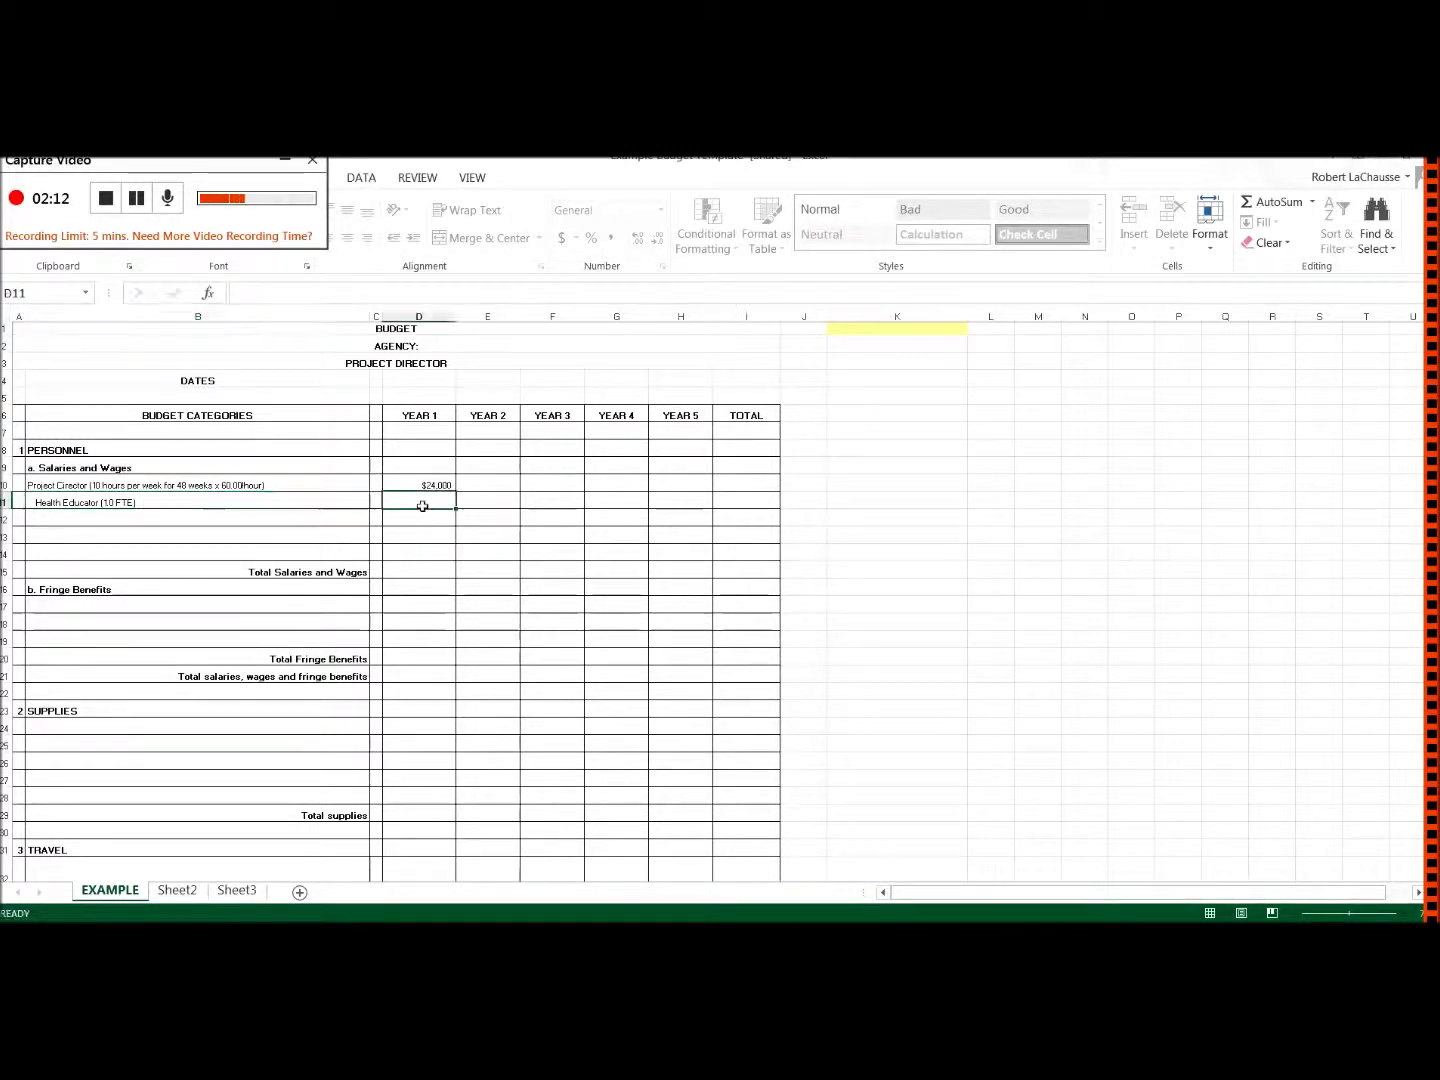
text(55000)
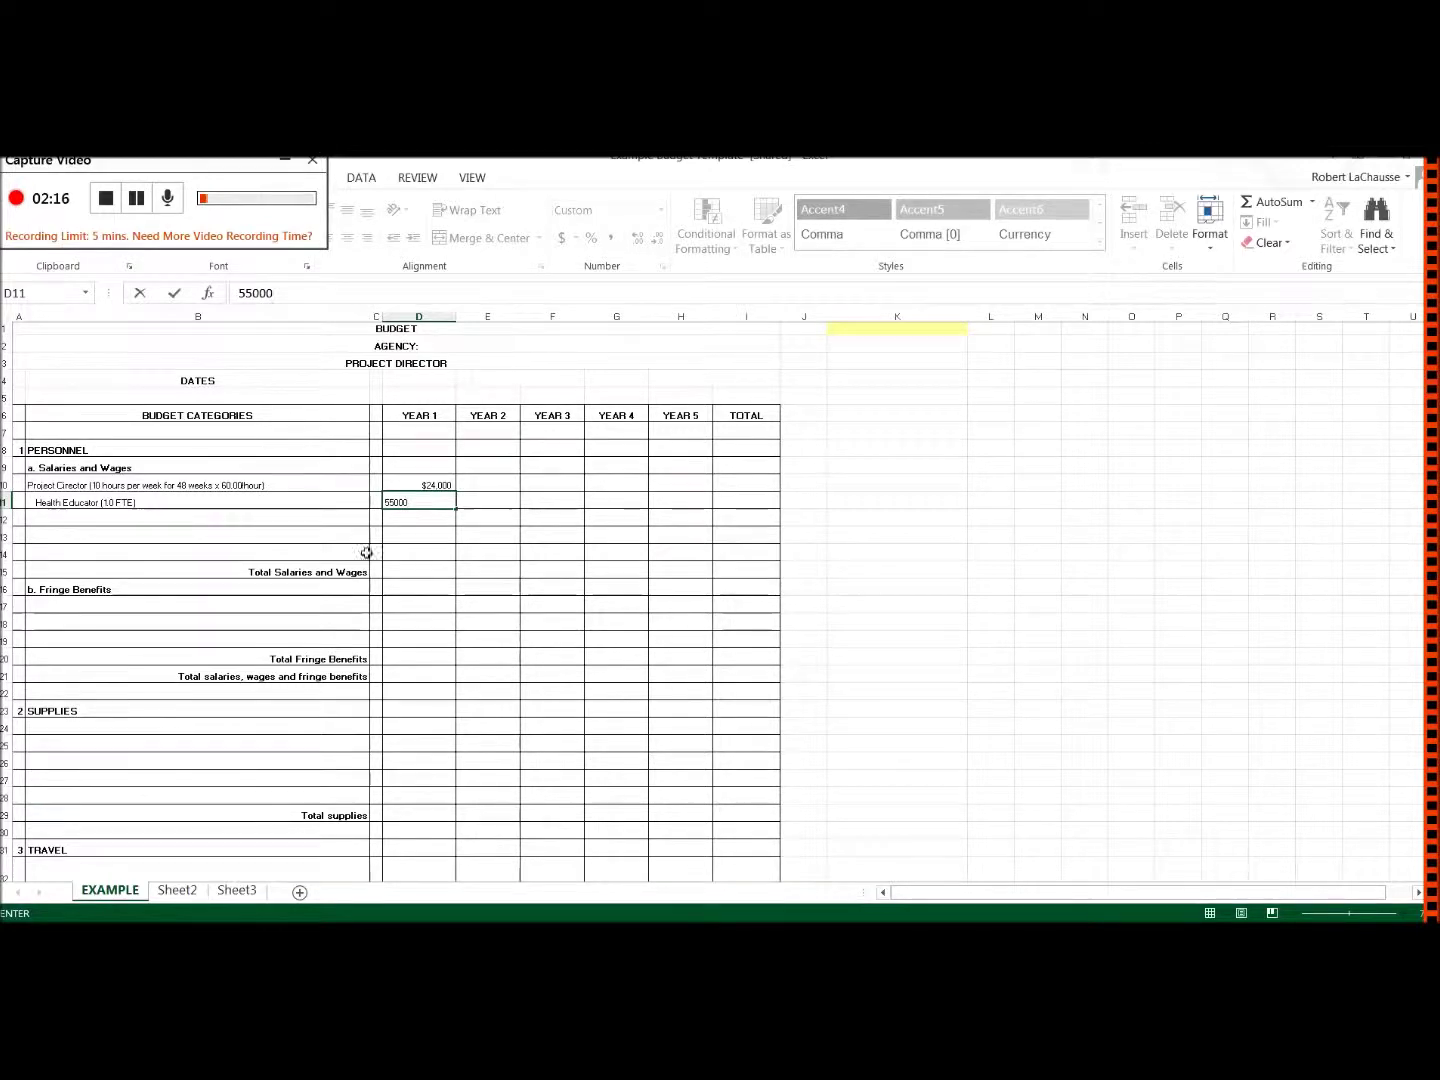
click(440, 572)
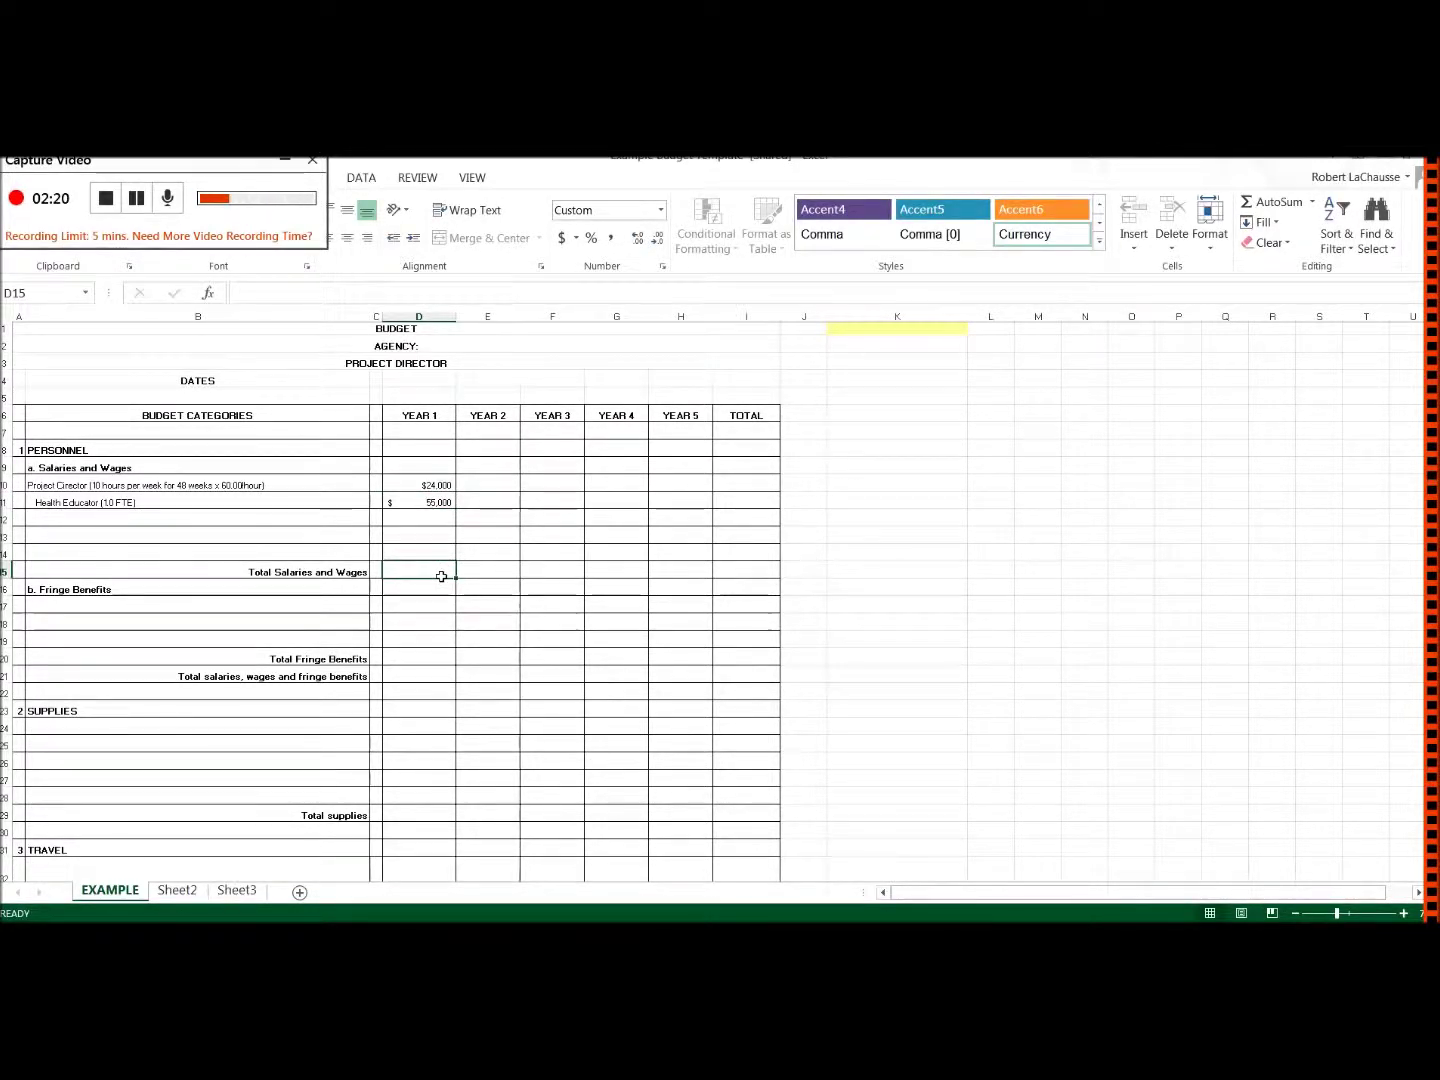
click(1275, 207)
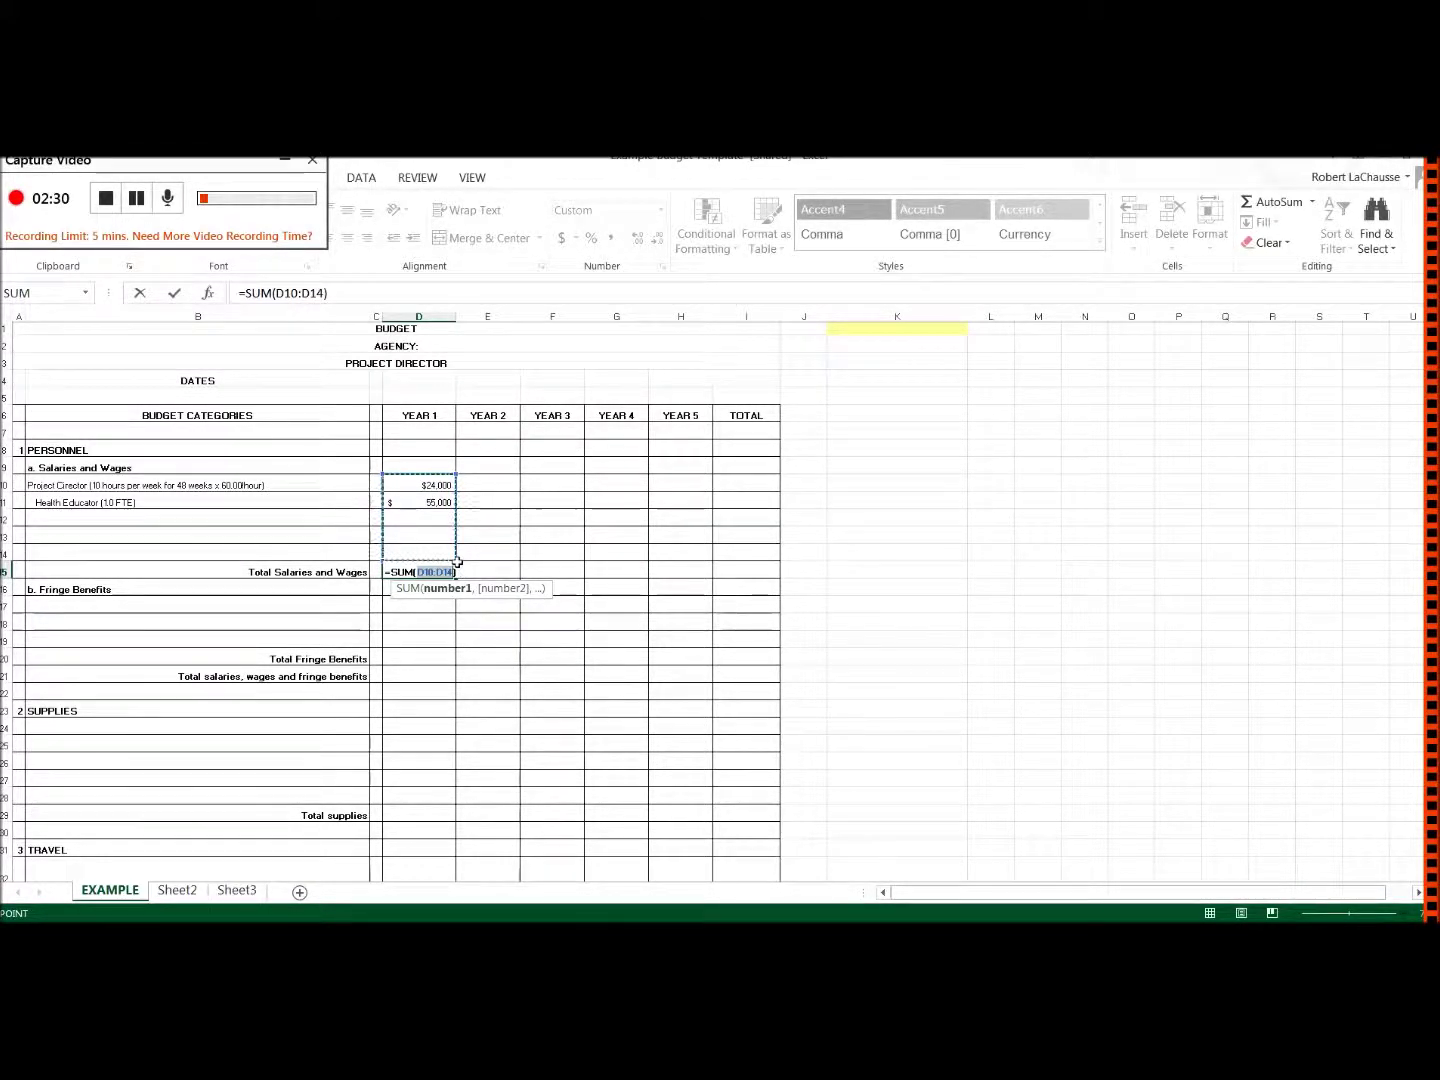
- Narrow the D15 AutoSum to D10:D11 so salaries total $79,000
drag(457, 563, 457, 515)
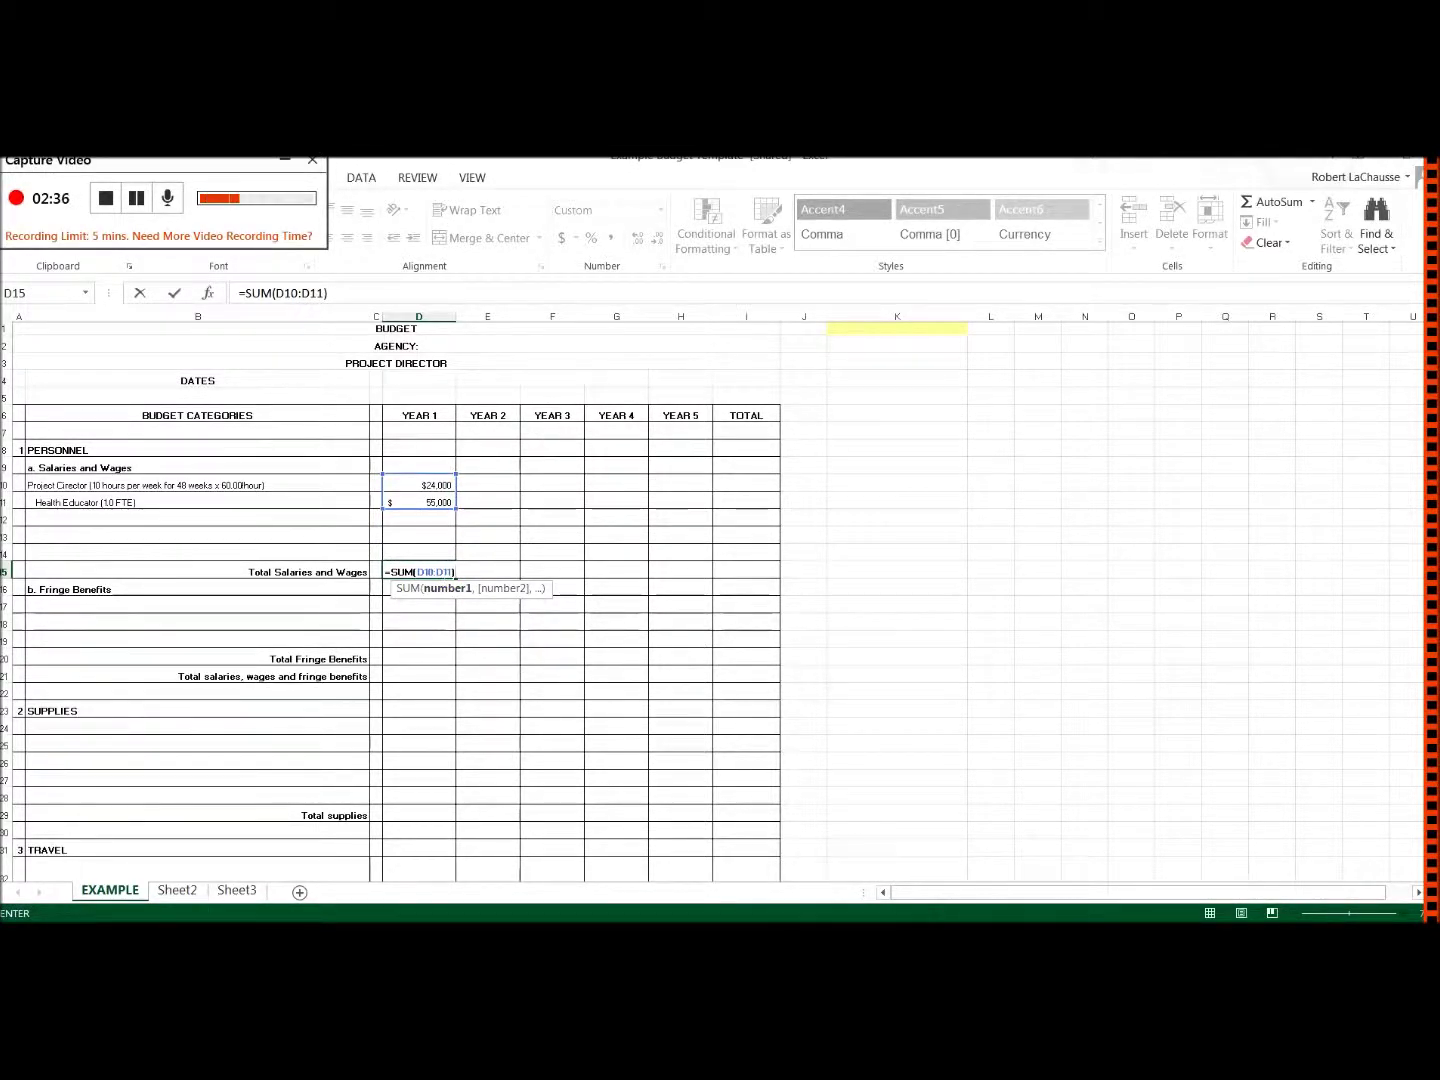
key(Return)
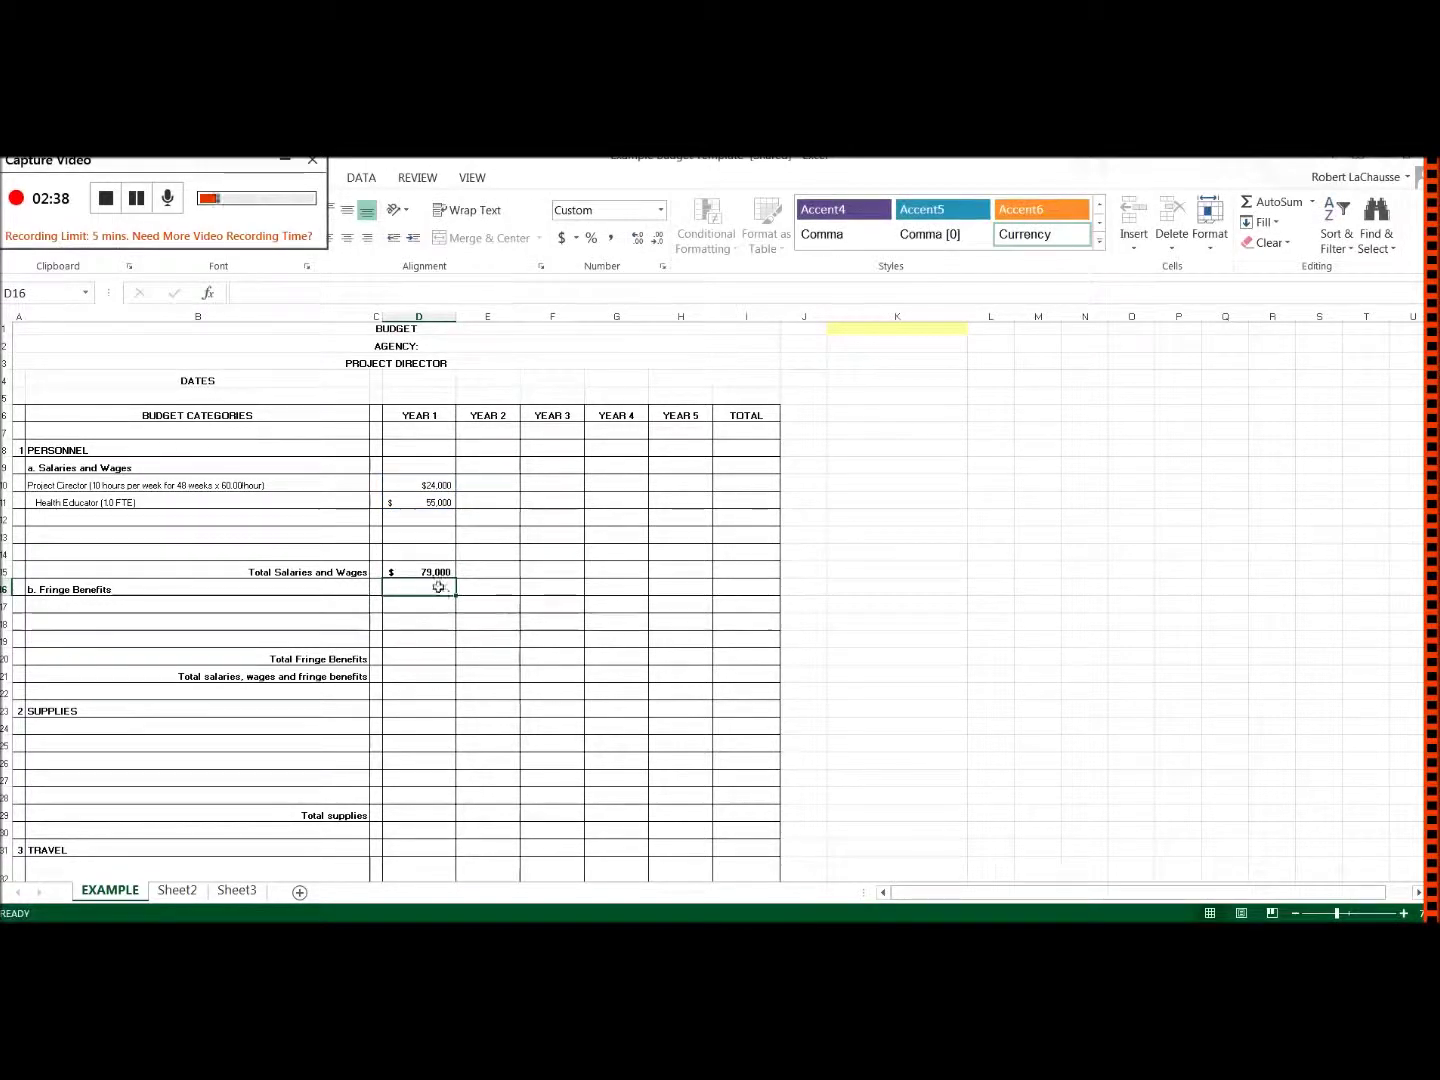
click(441, 575)
- Enter Year 1 totals of 30 for supplies, 100 for travel and 100 for other costs
scroll(443, 582, down, 1)
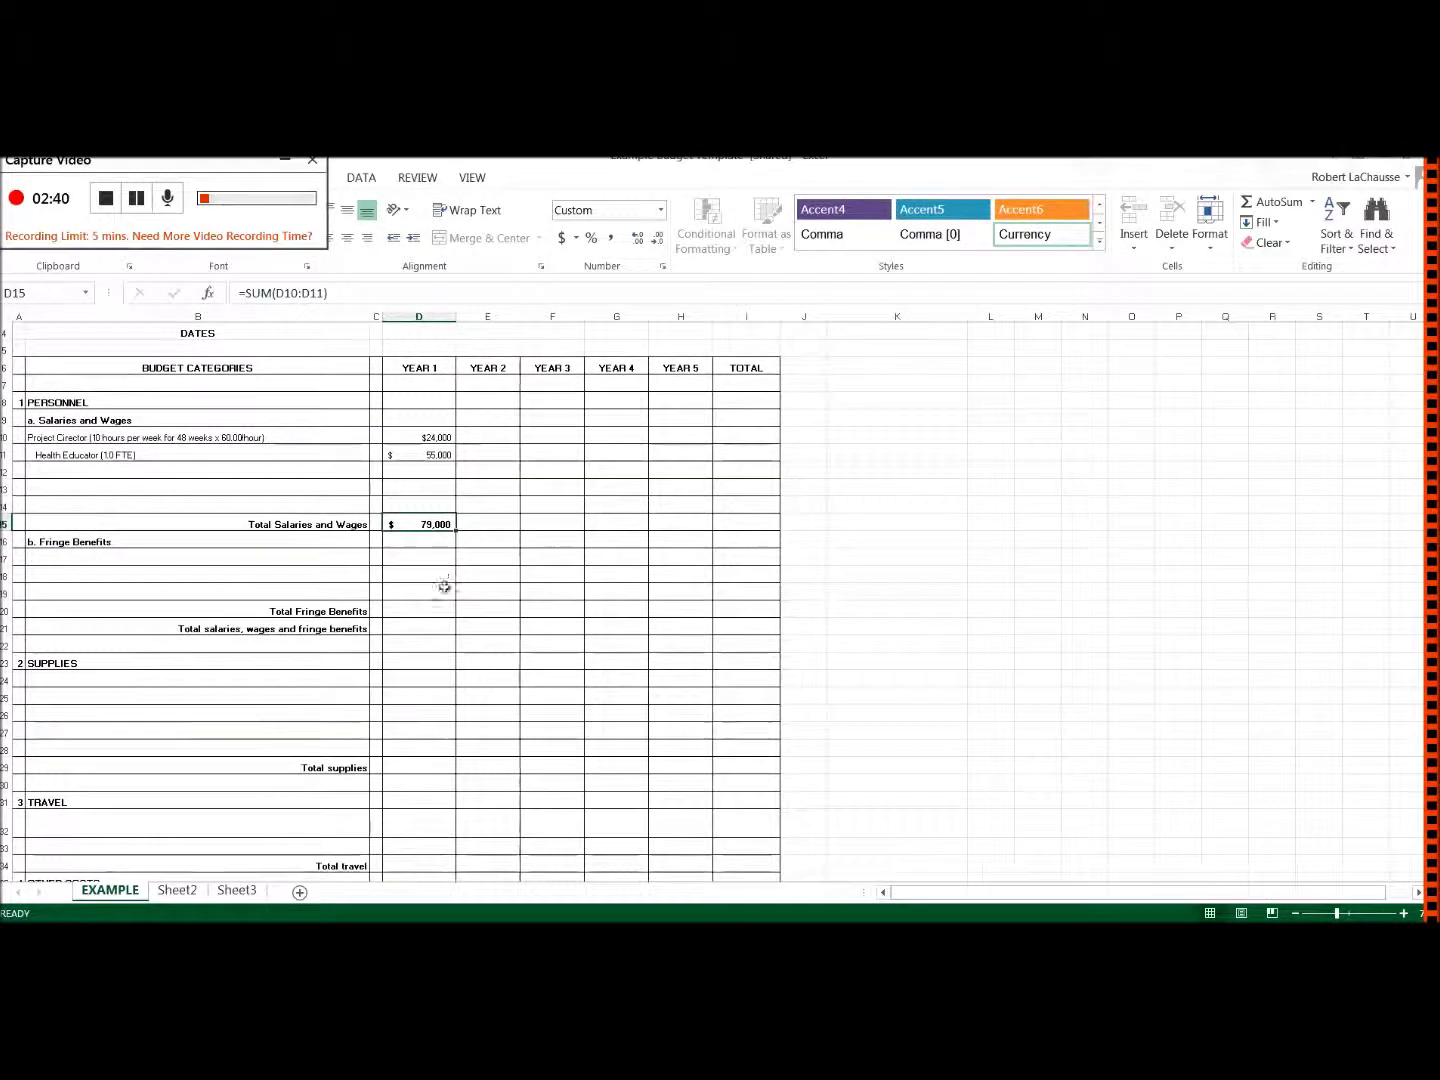
scroll(426, 609, down, 2)
click(421, 666)
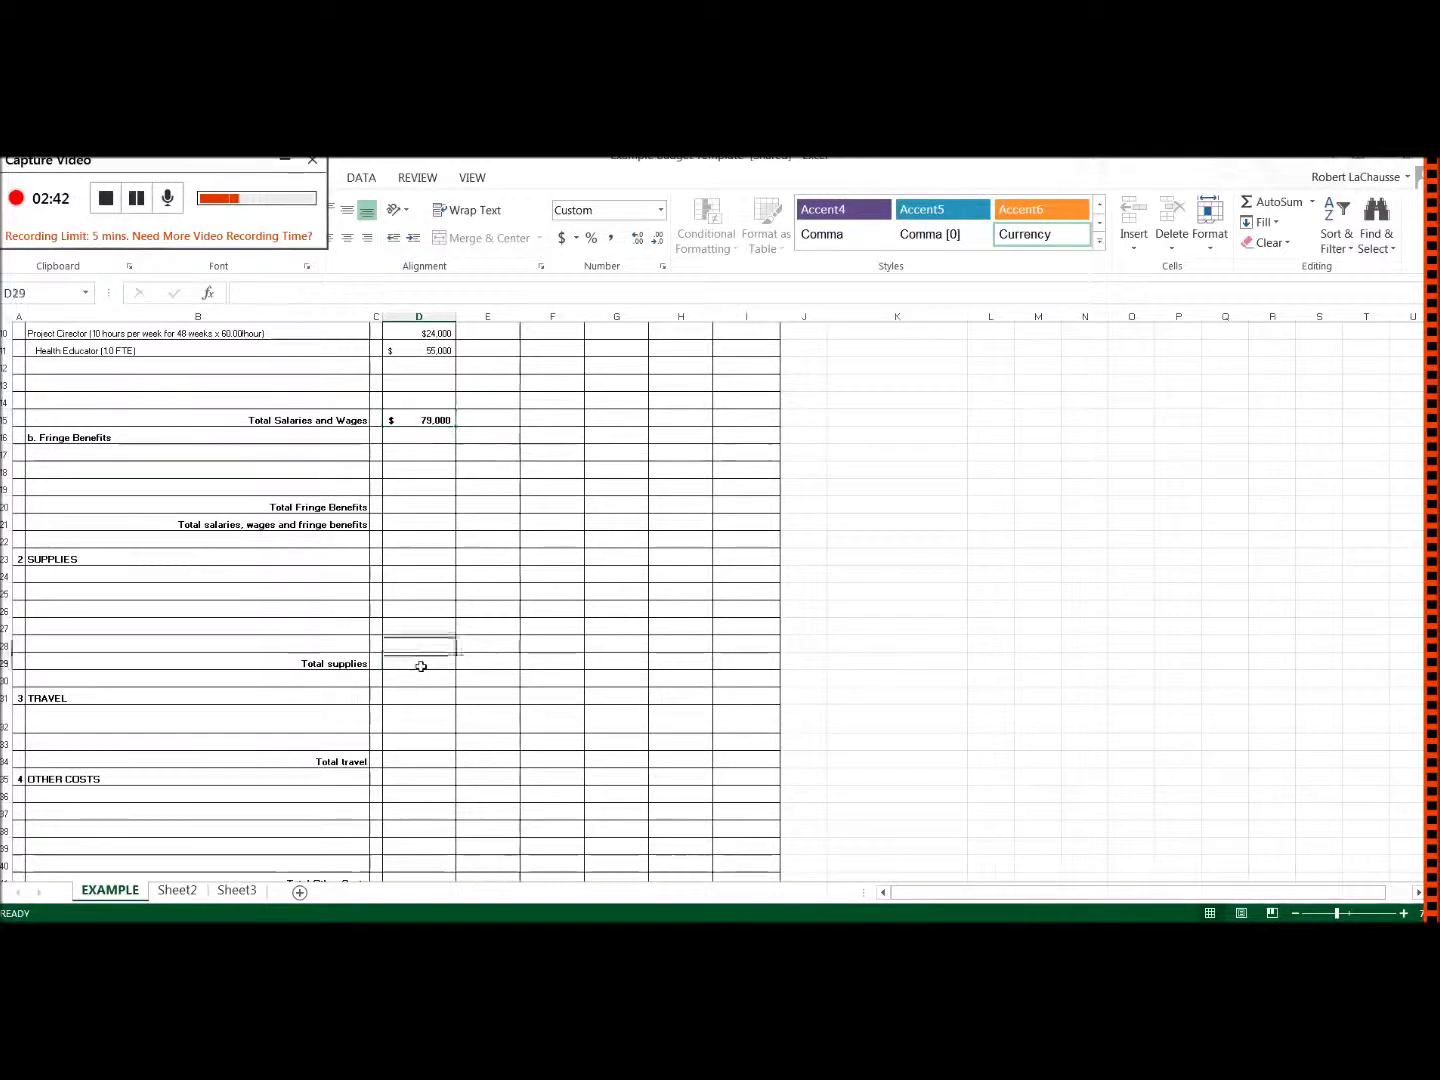
text(30)
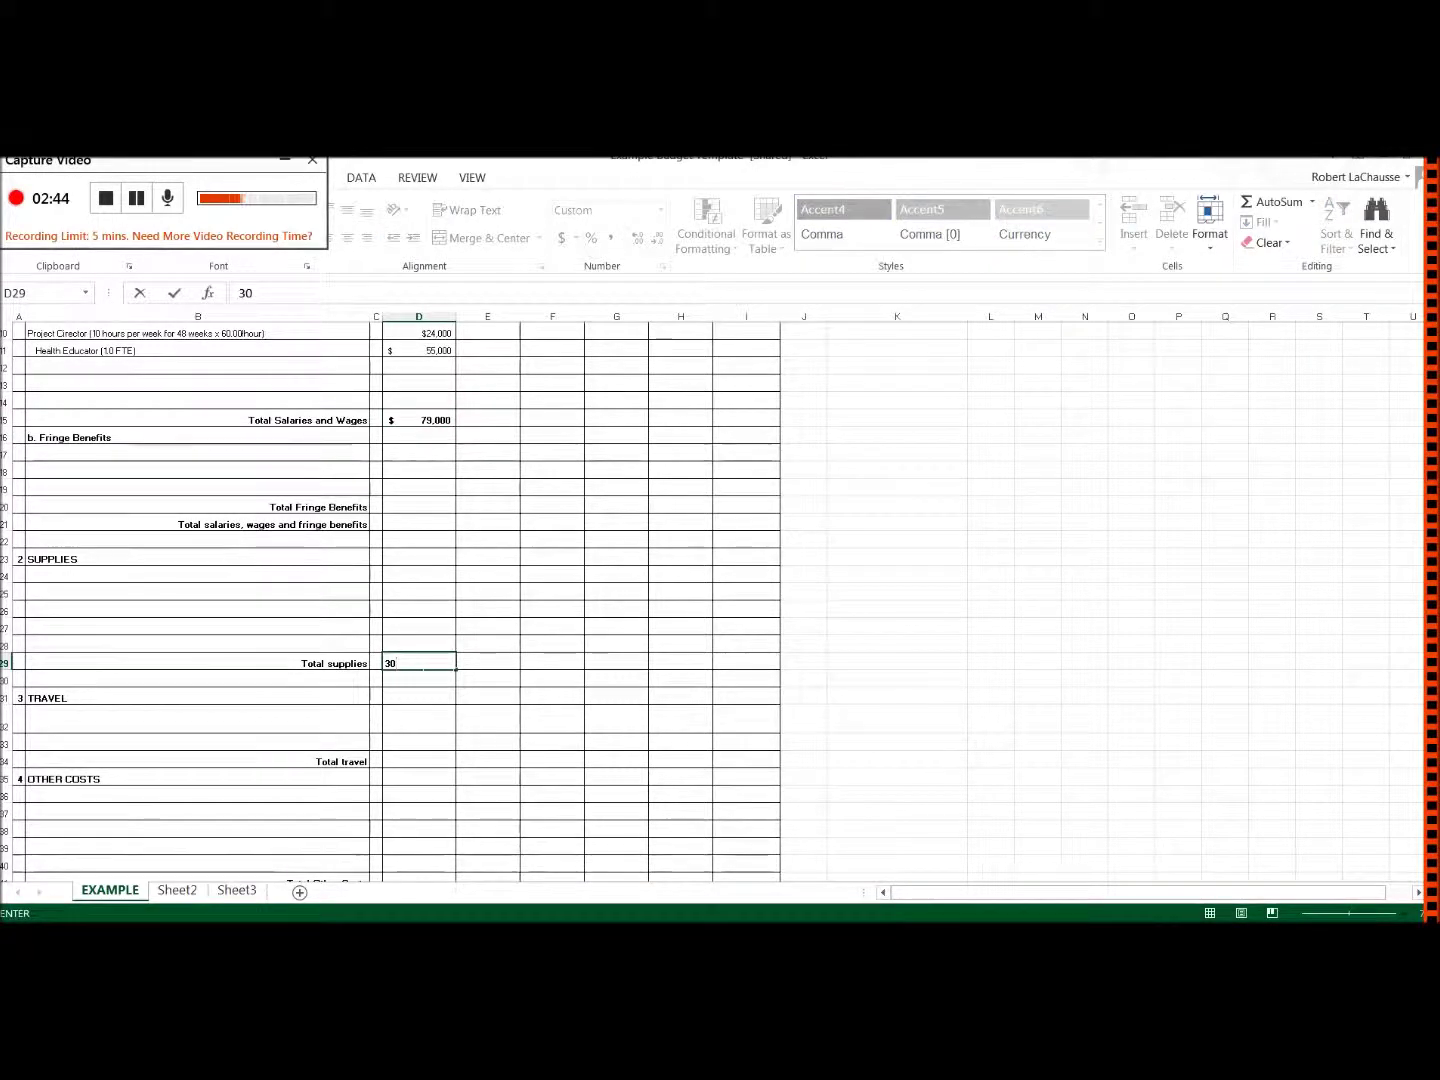
scroll(185, 760, down, 1)
scroll(427, 620, down, 3)
click(427, 605)
text(100)
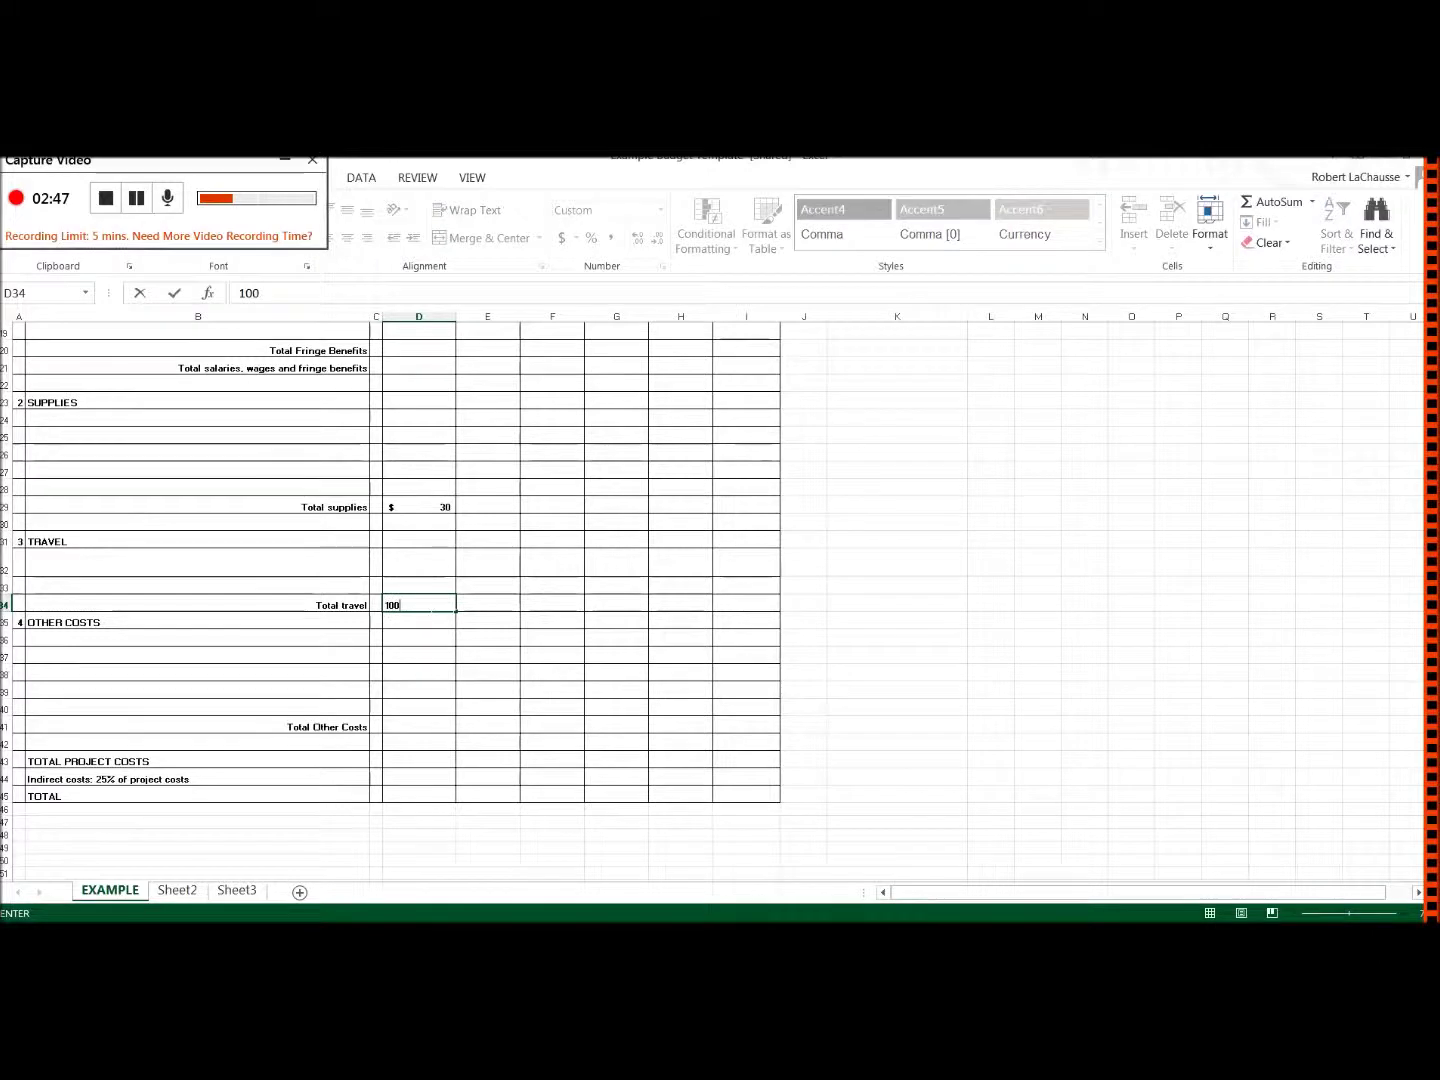
click(430, 730)
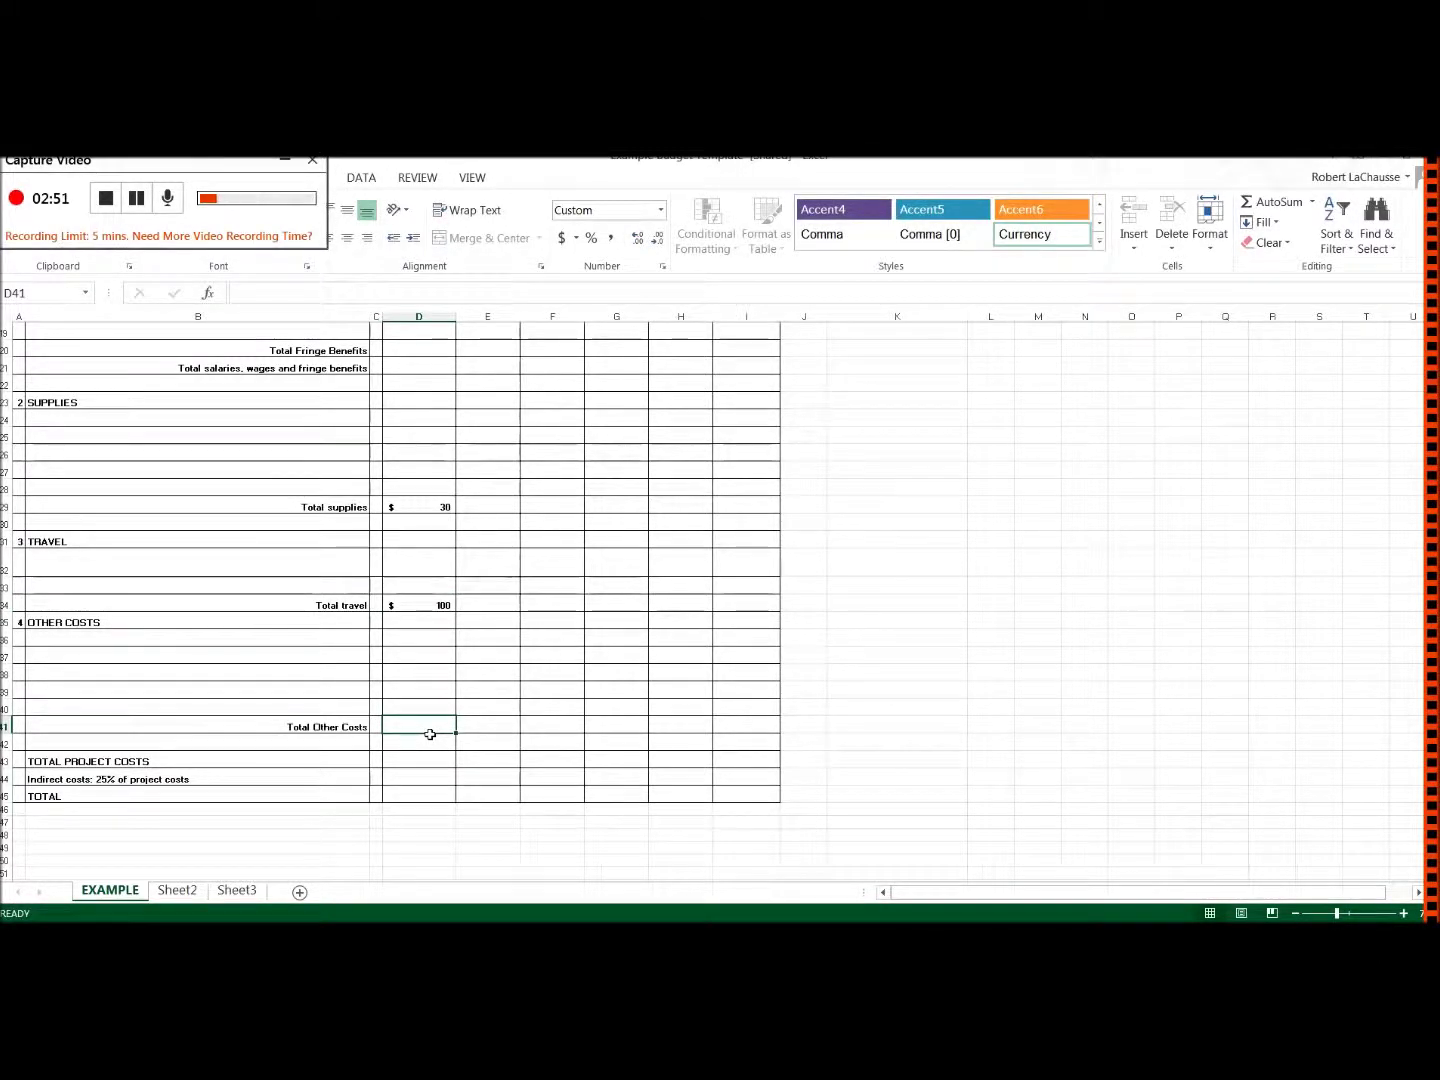
text(100)
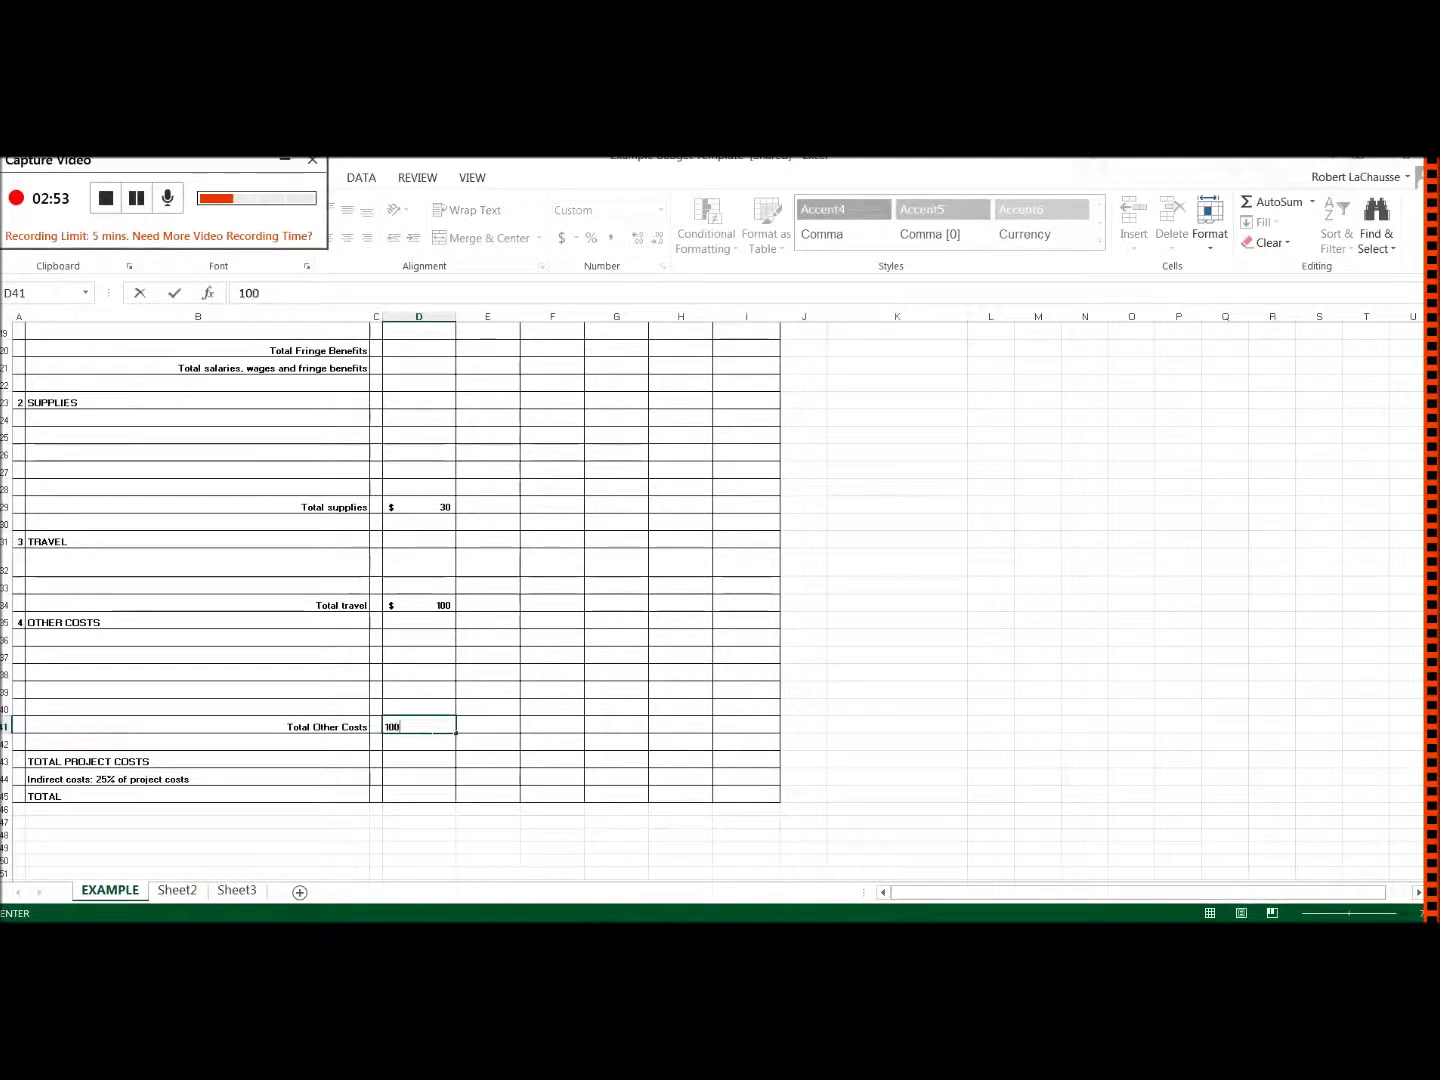
click(451, 762)
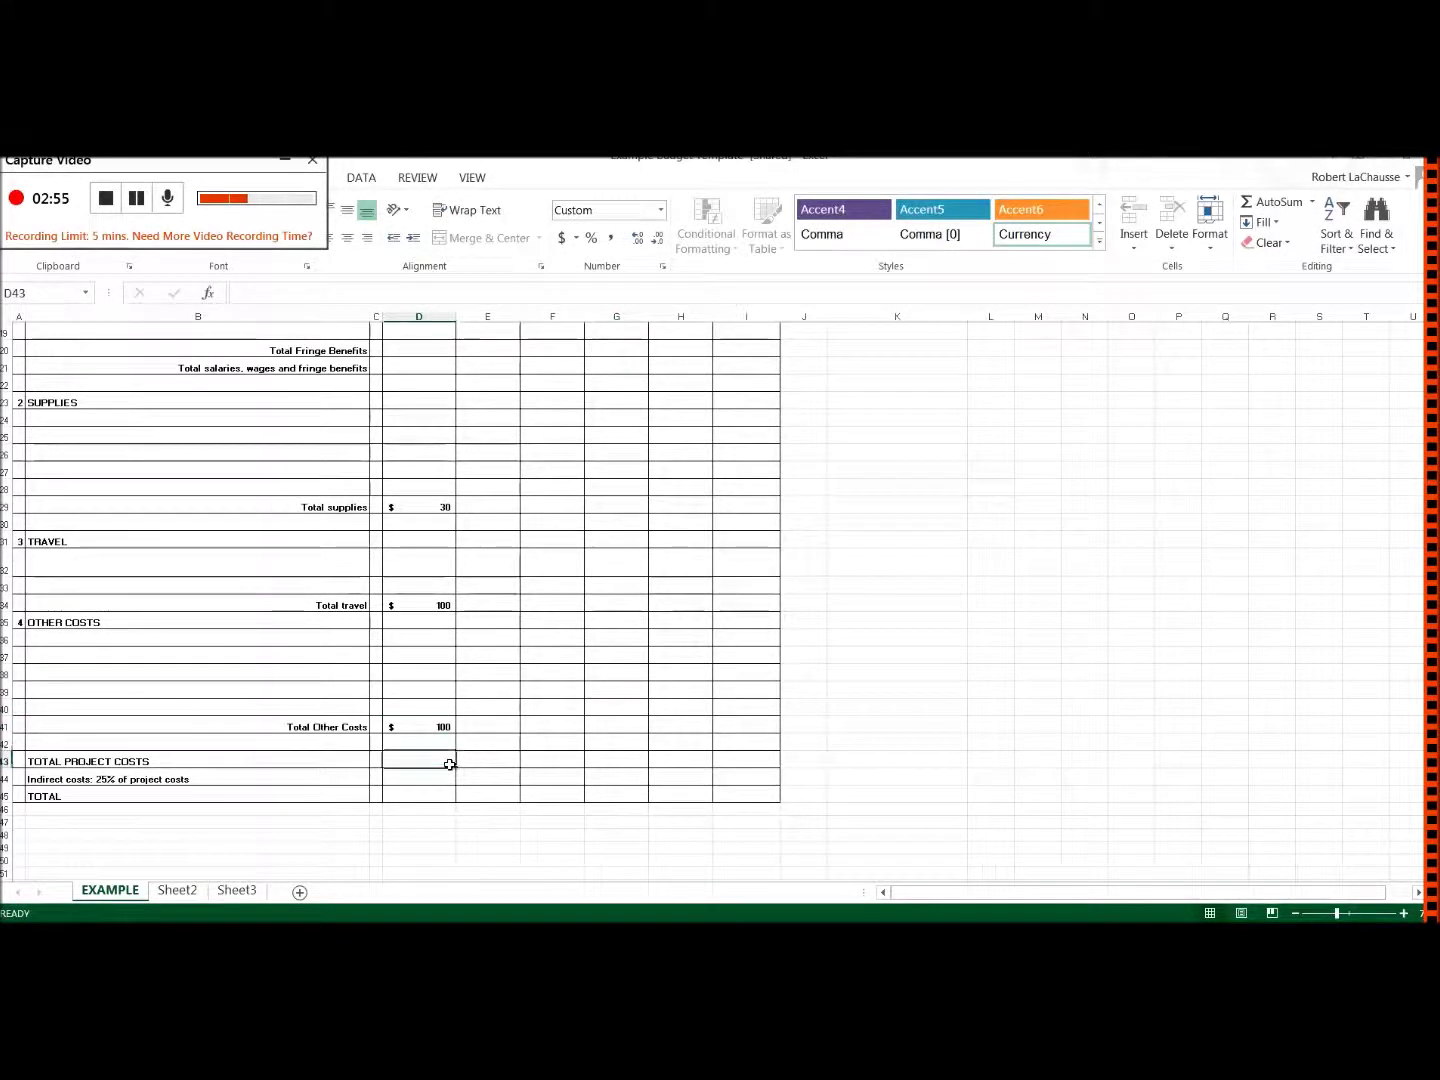
key(Up)
key(Up)
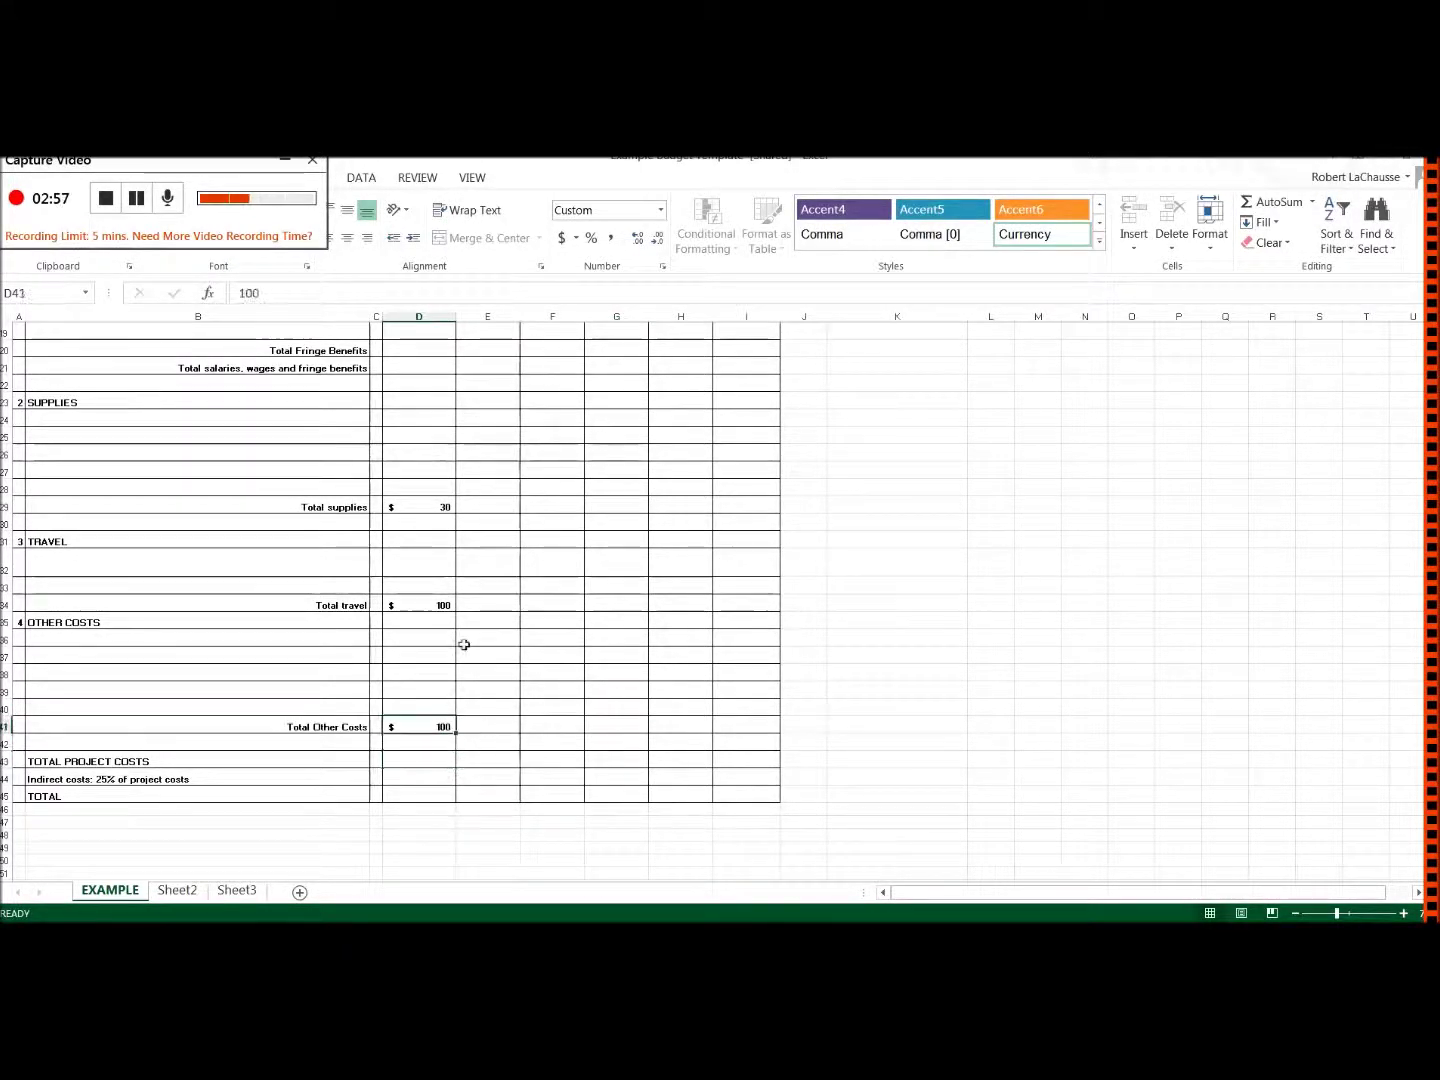
- Start an AutoSum in D43 picking the other-costs, travel, supplies and fringe subtotal cells
click(438, 763)
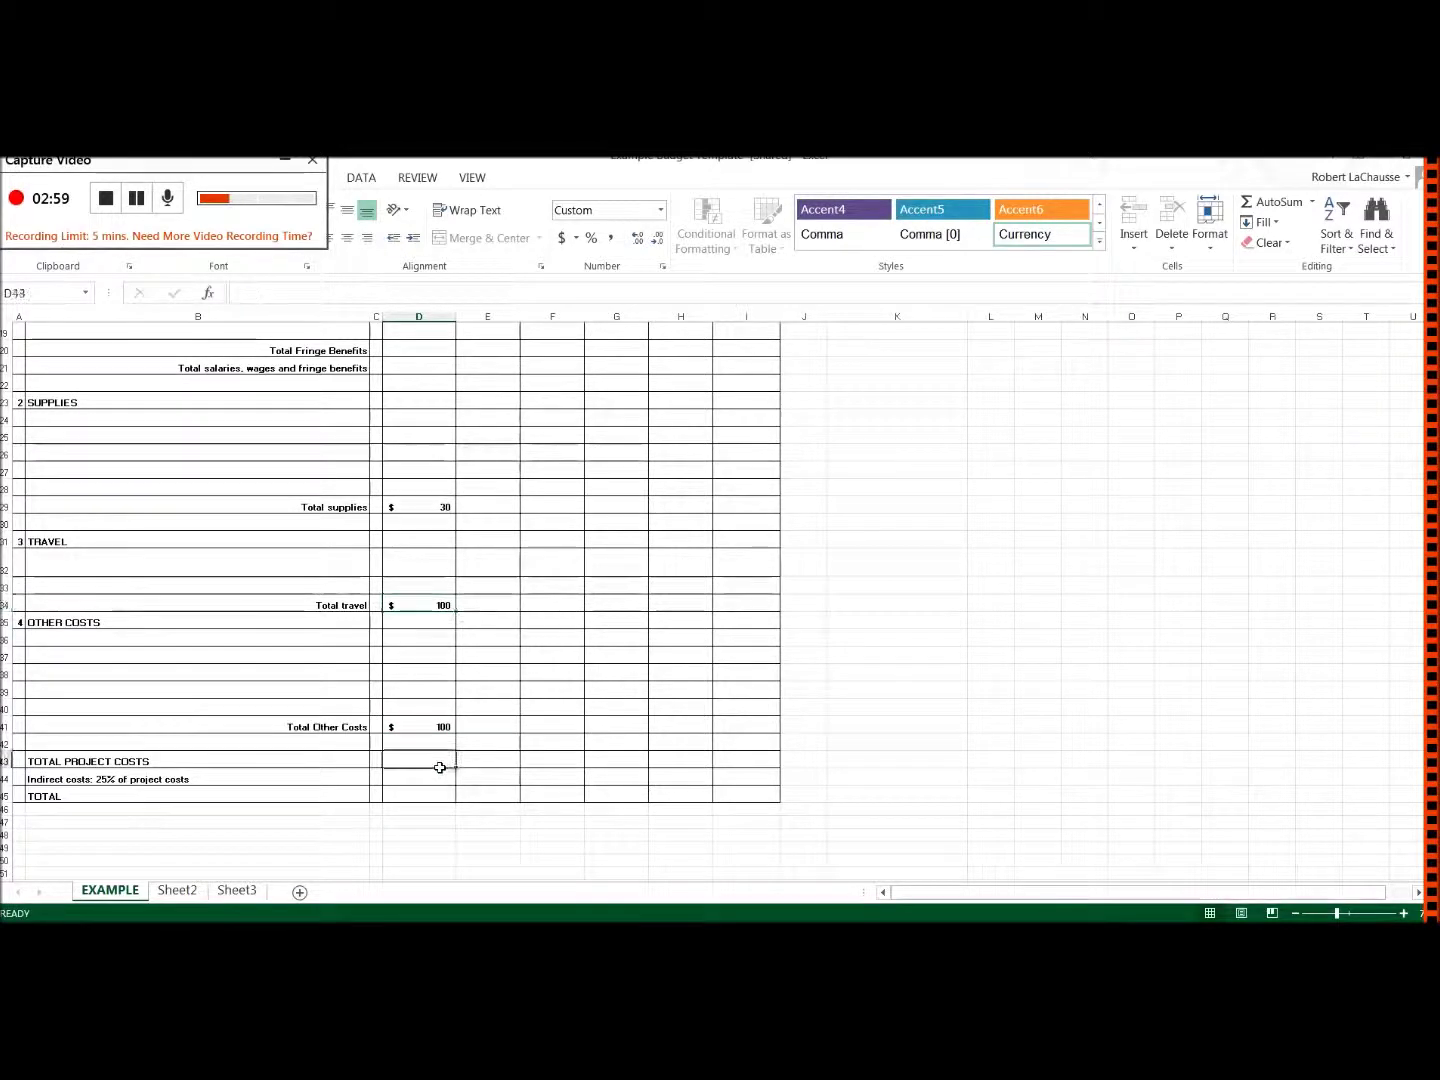
click(1268, 201)
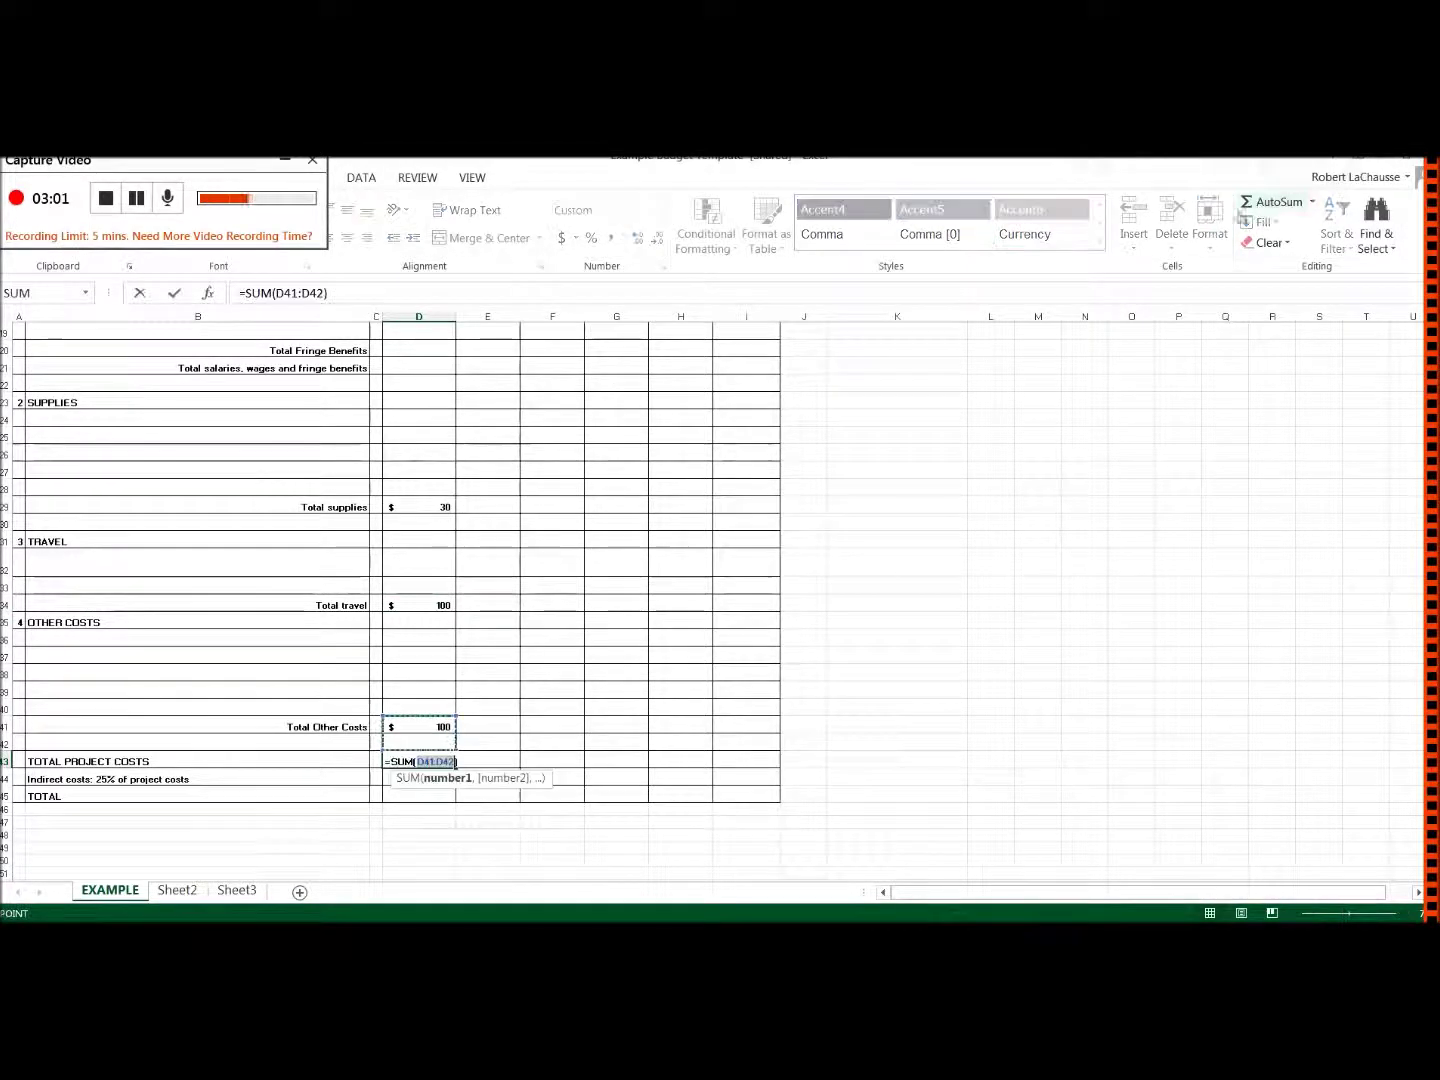
click(447, 730)
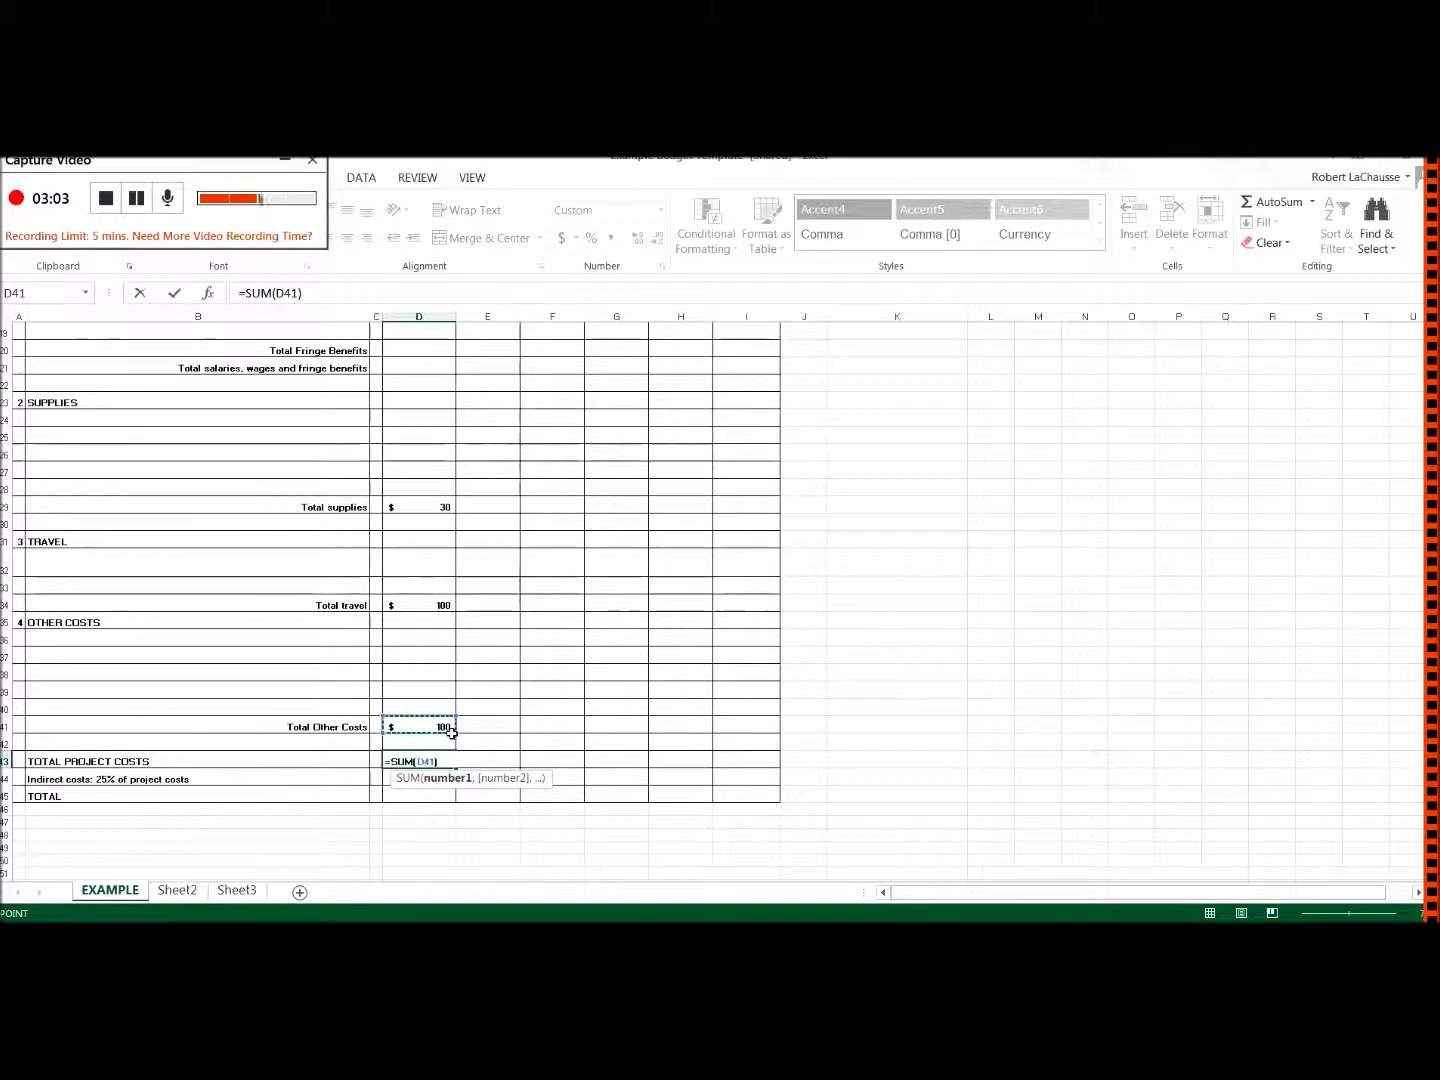
ctrl+click(425, 607)
ctrl+click(441, 507)
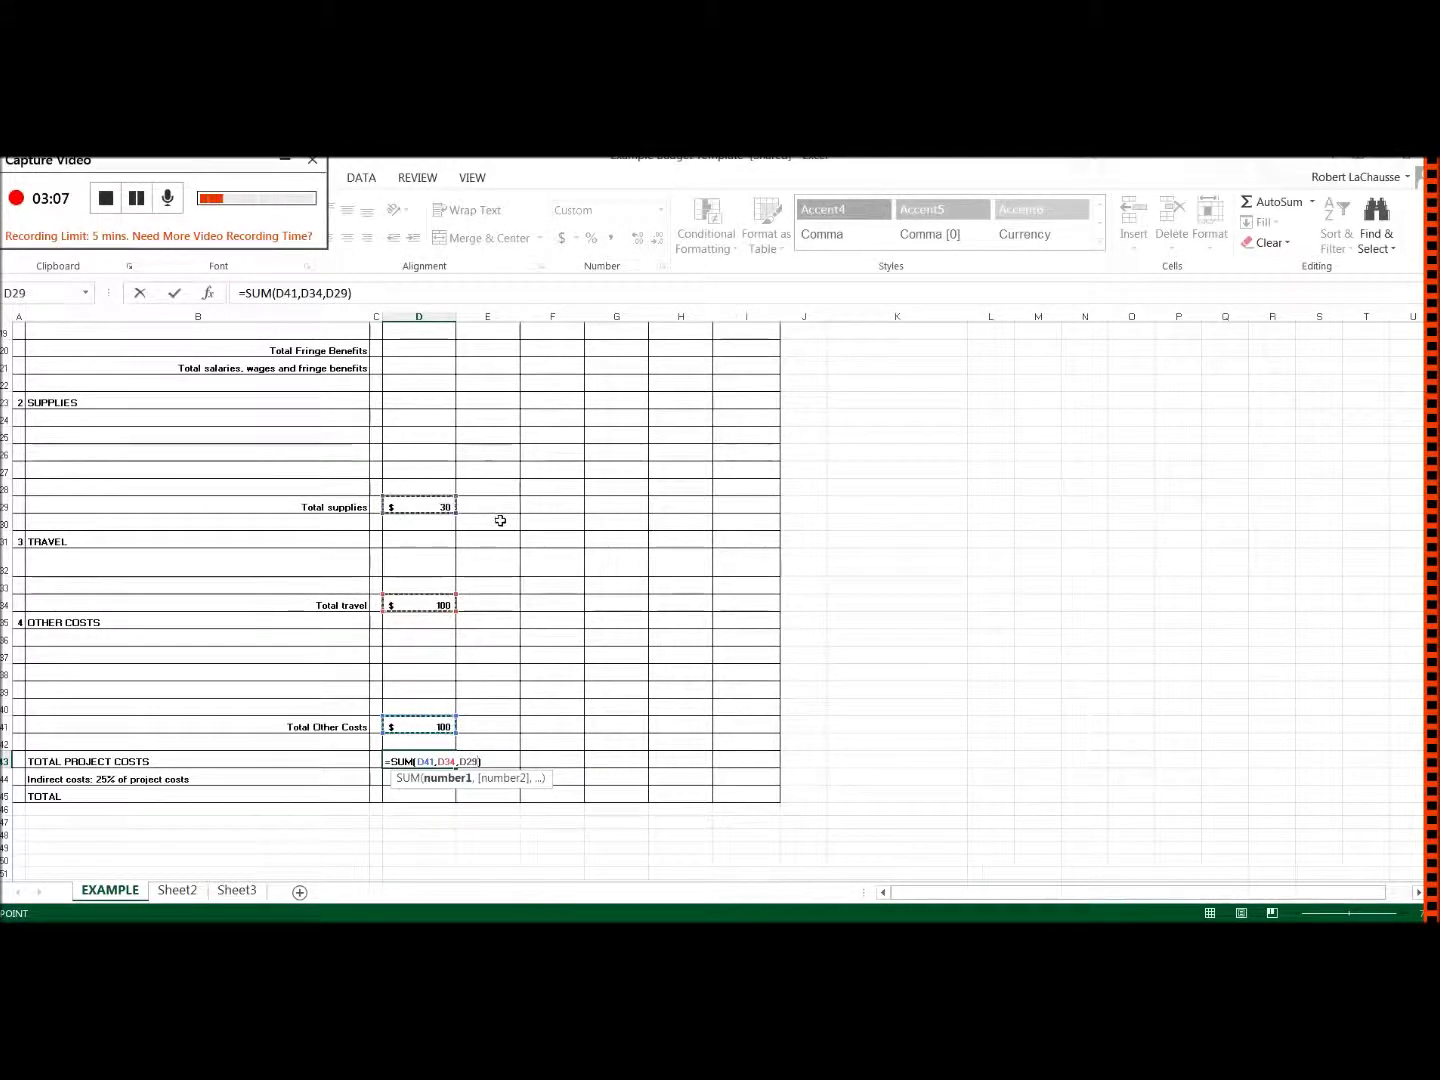
ctrl+click(570, 563)
ctrl+click(428, 350)
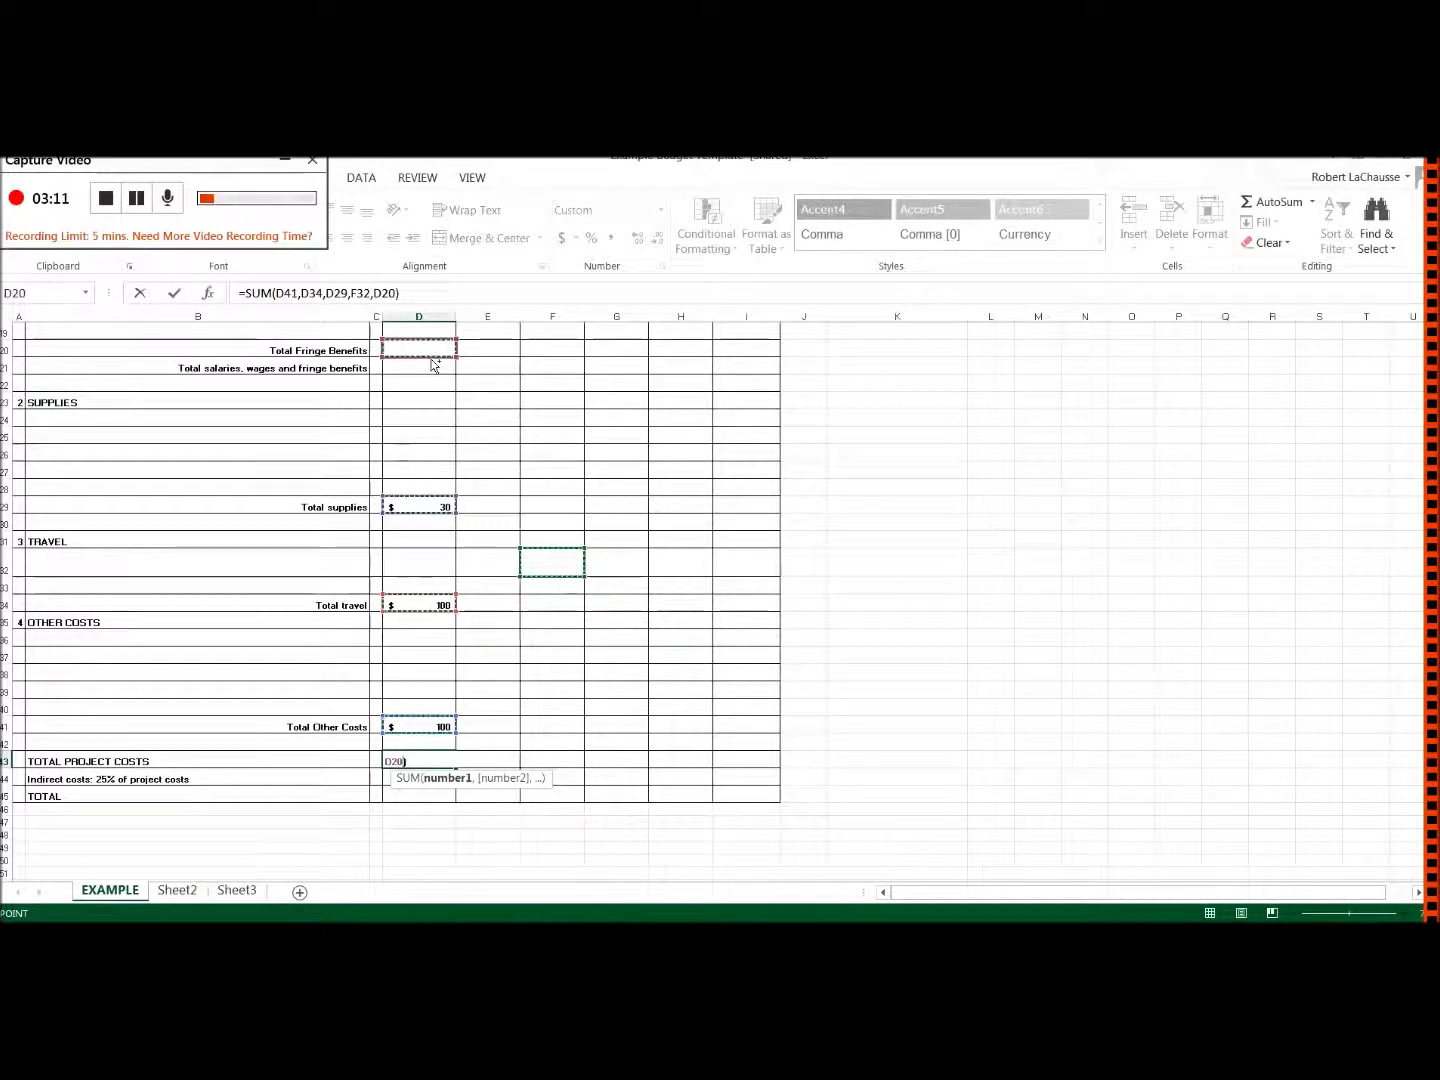
scroll(1086, 717, up, 3)
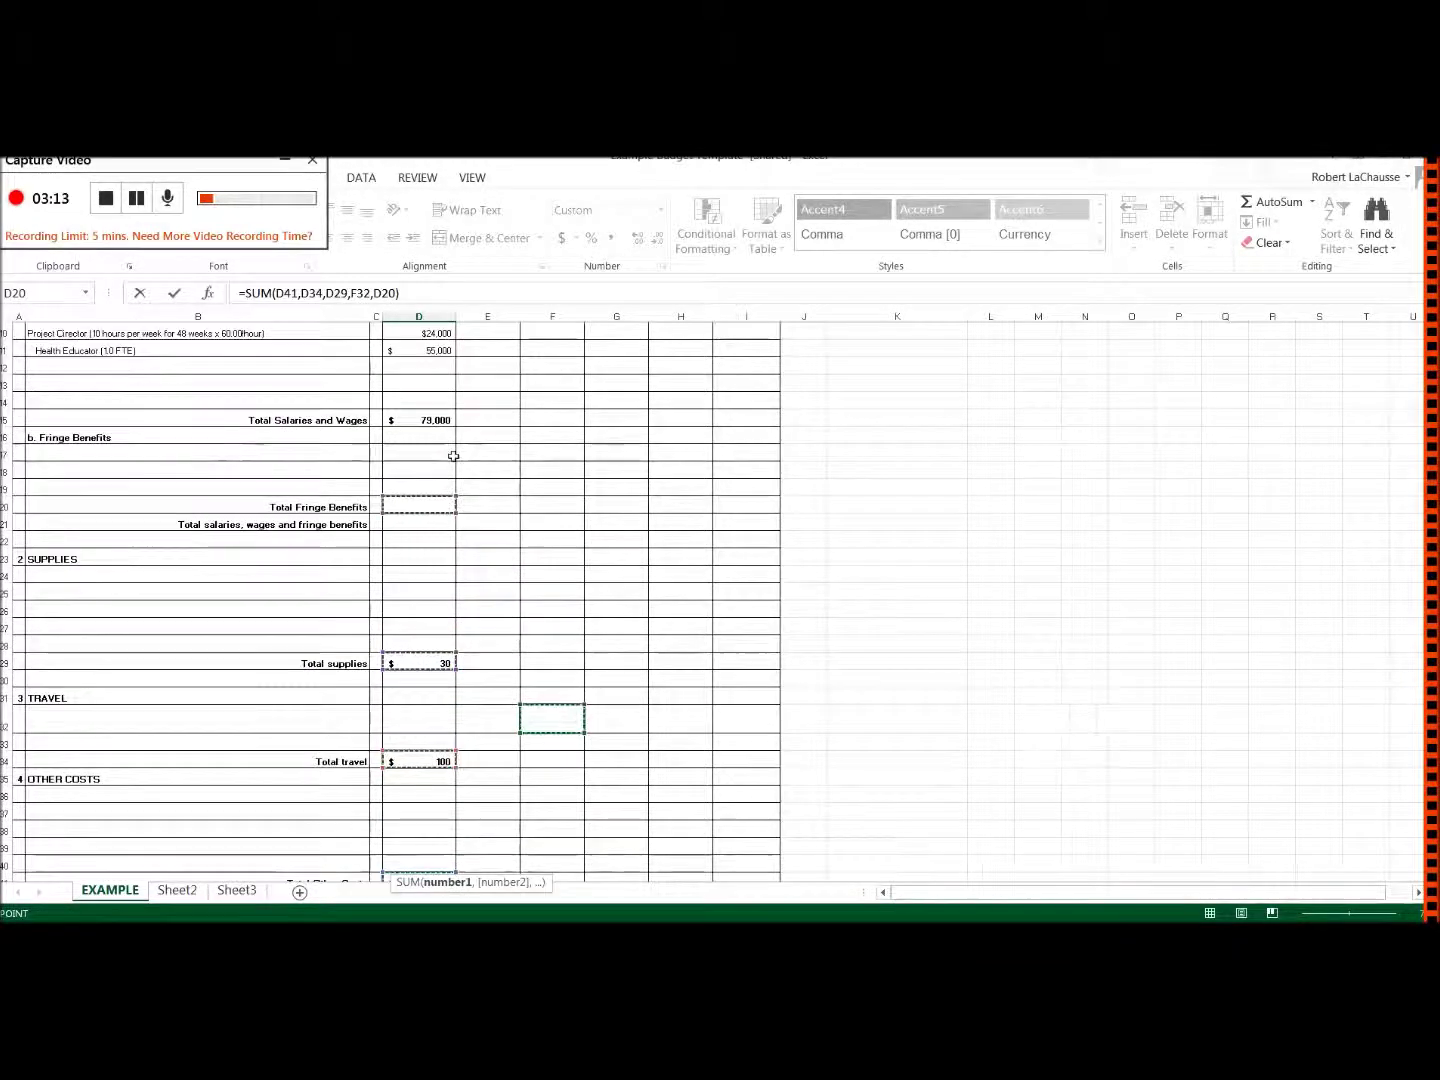
click(556, 728)
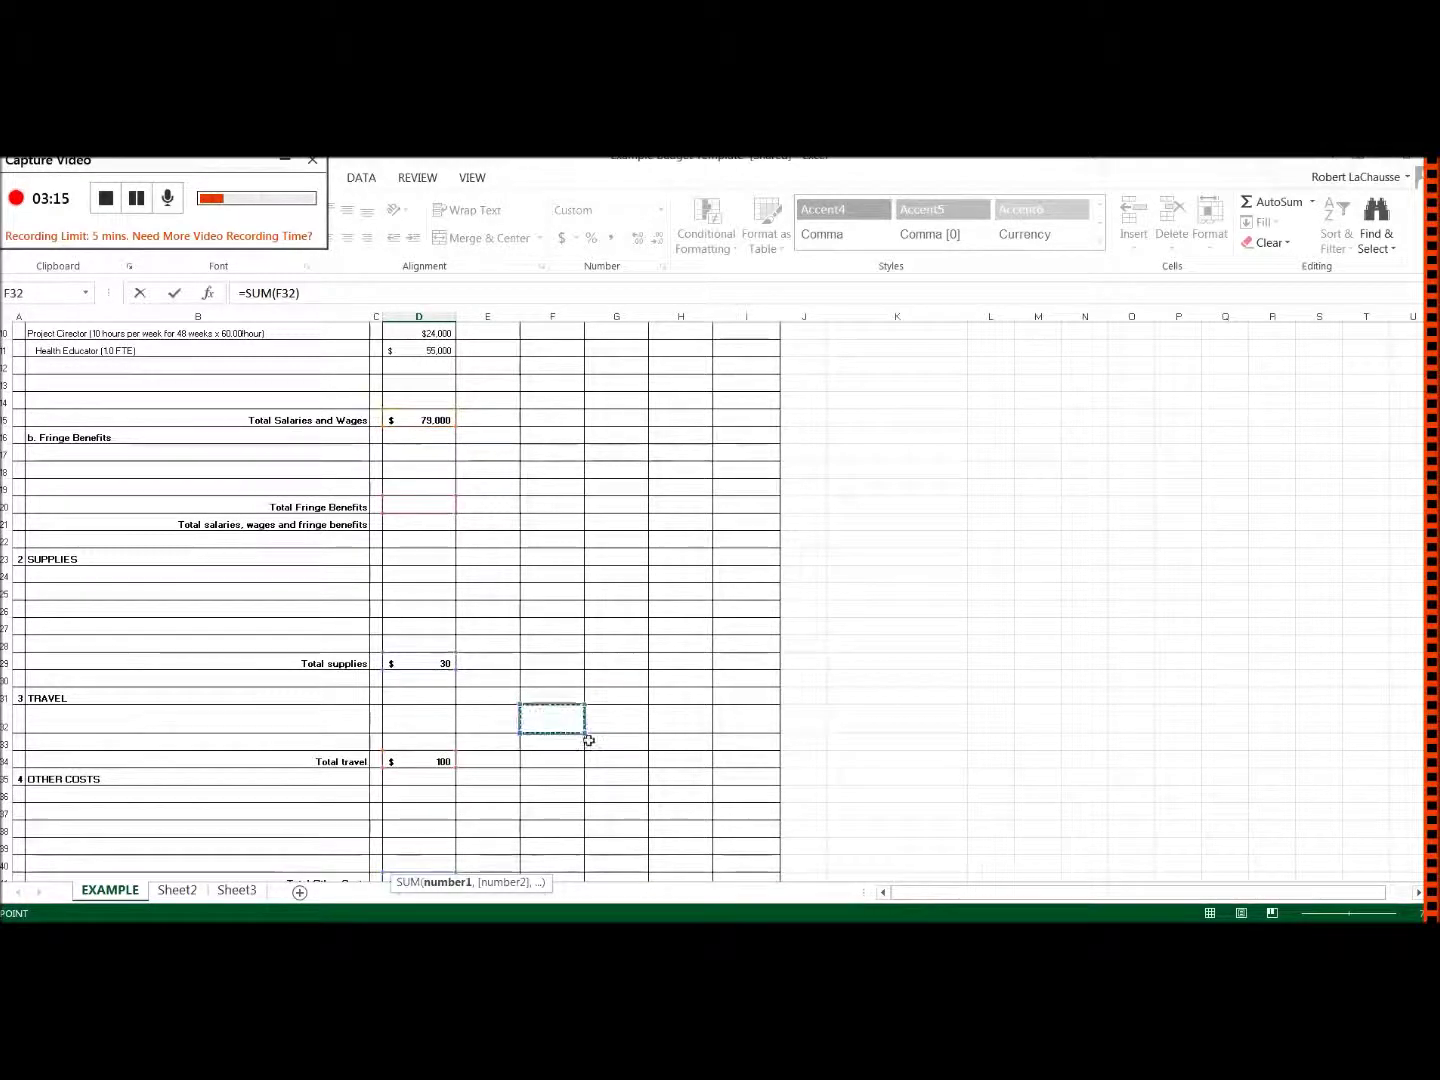
- Rebuild D43 as =SUM(D41,D34,D29,D15) so Total Project Costs shows $79,230
click(440, 672)
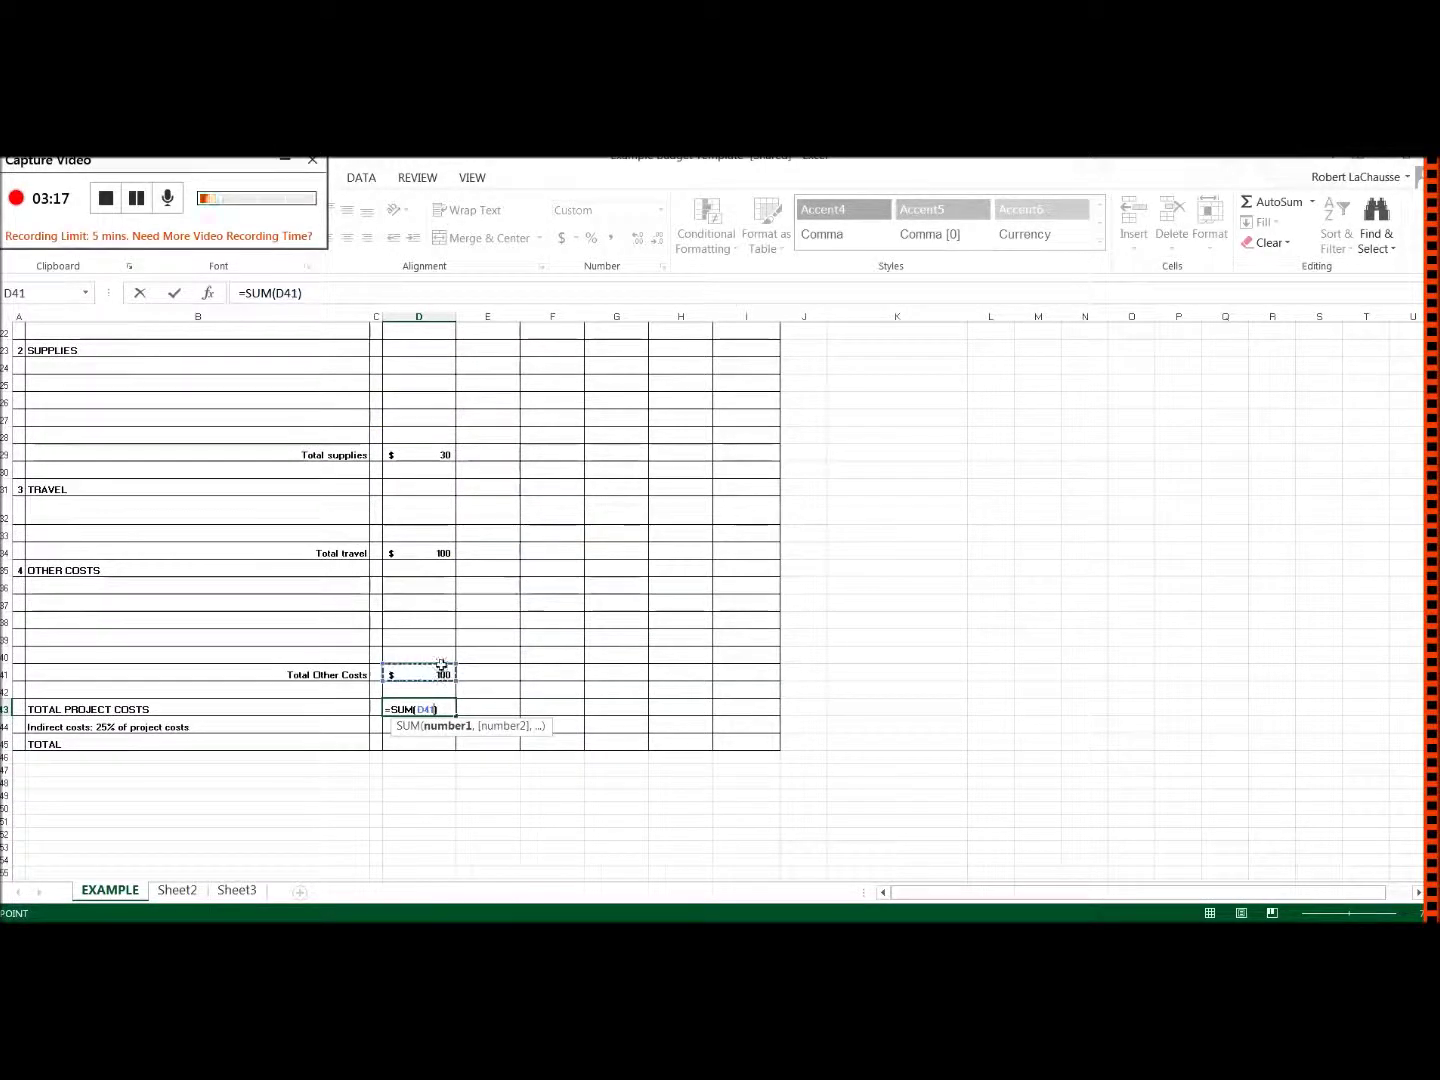
ctrl+click(440, 553)
ctrl+click(440, 455)
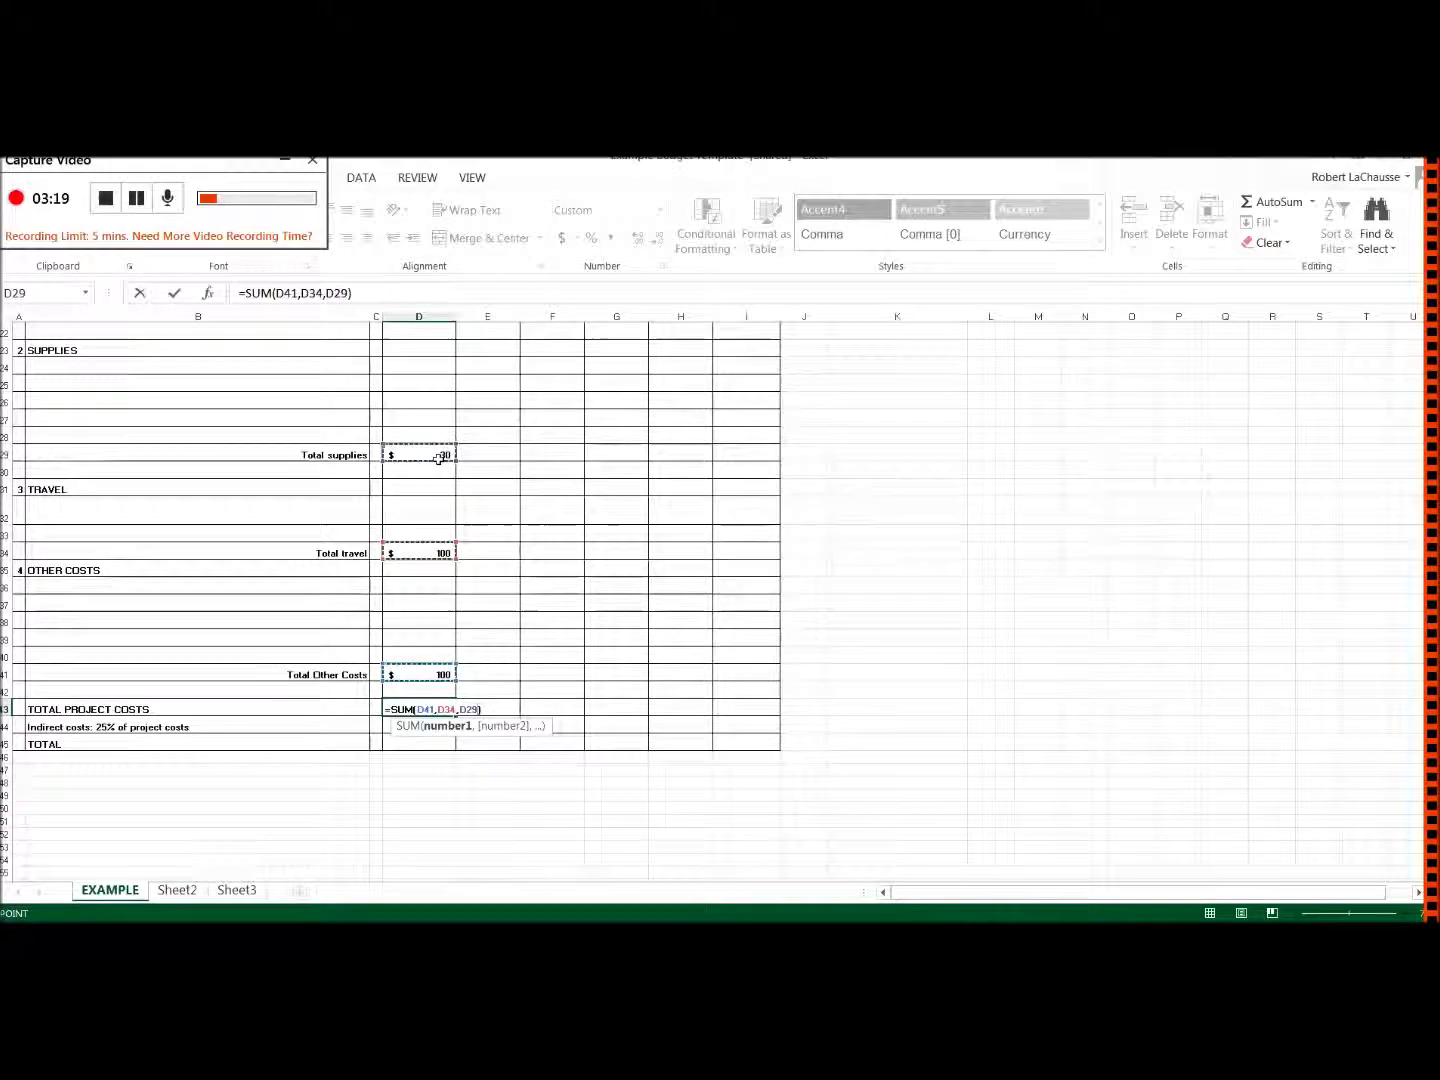
scroll(440, 457, up, 5)
scroll(440, 460, up, 1)
ctrl+click(438, 471)
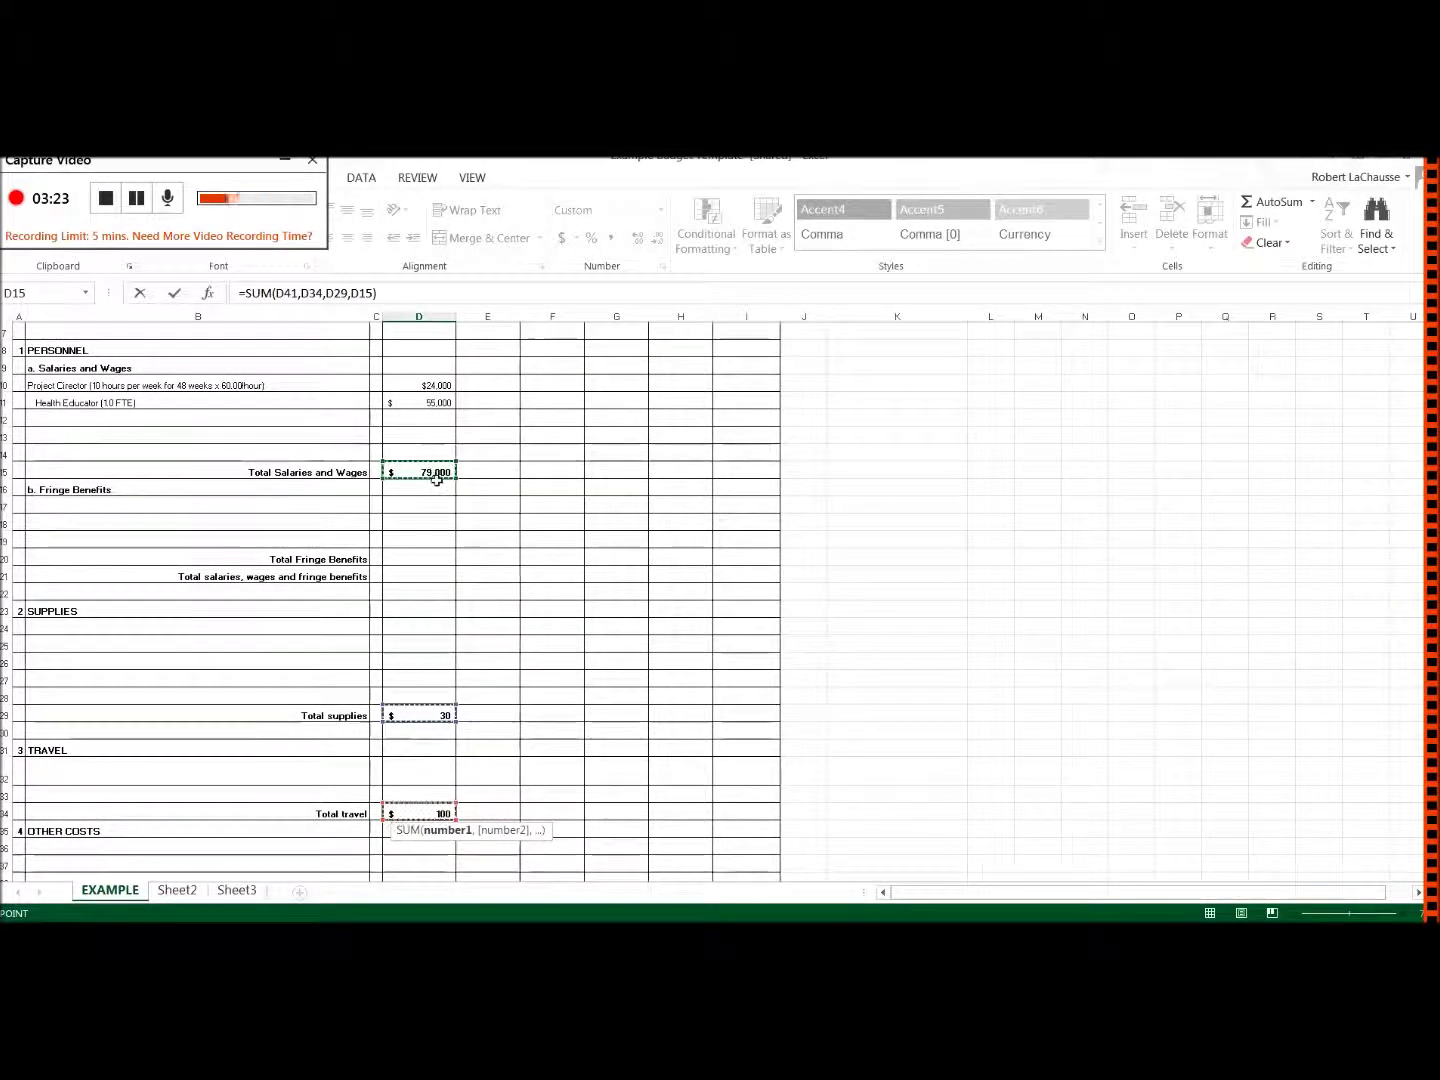
scroll(480, 610, down, 6)
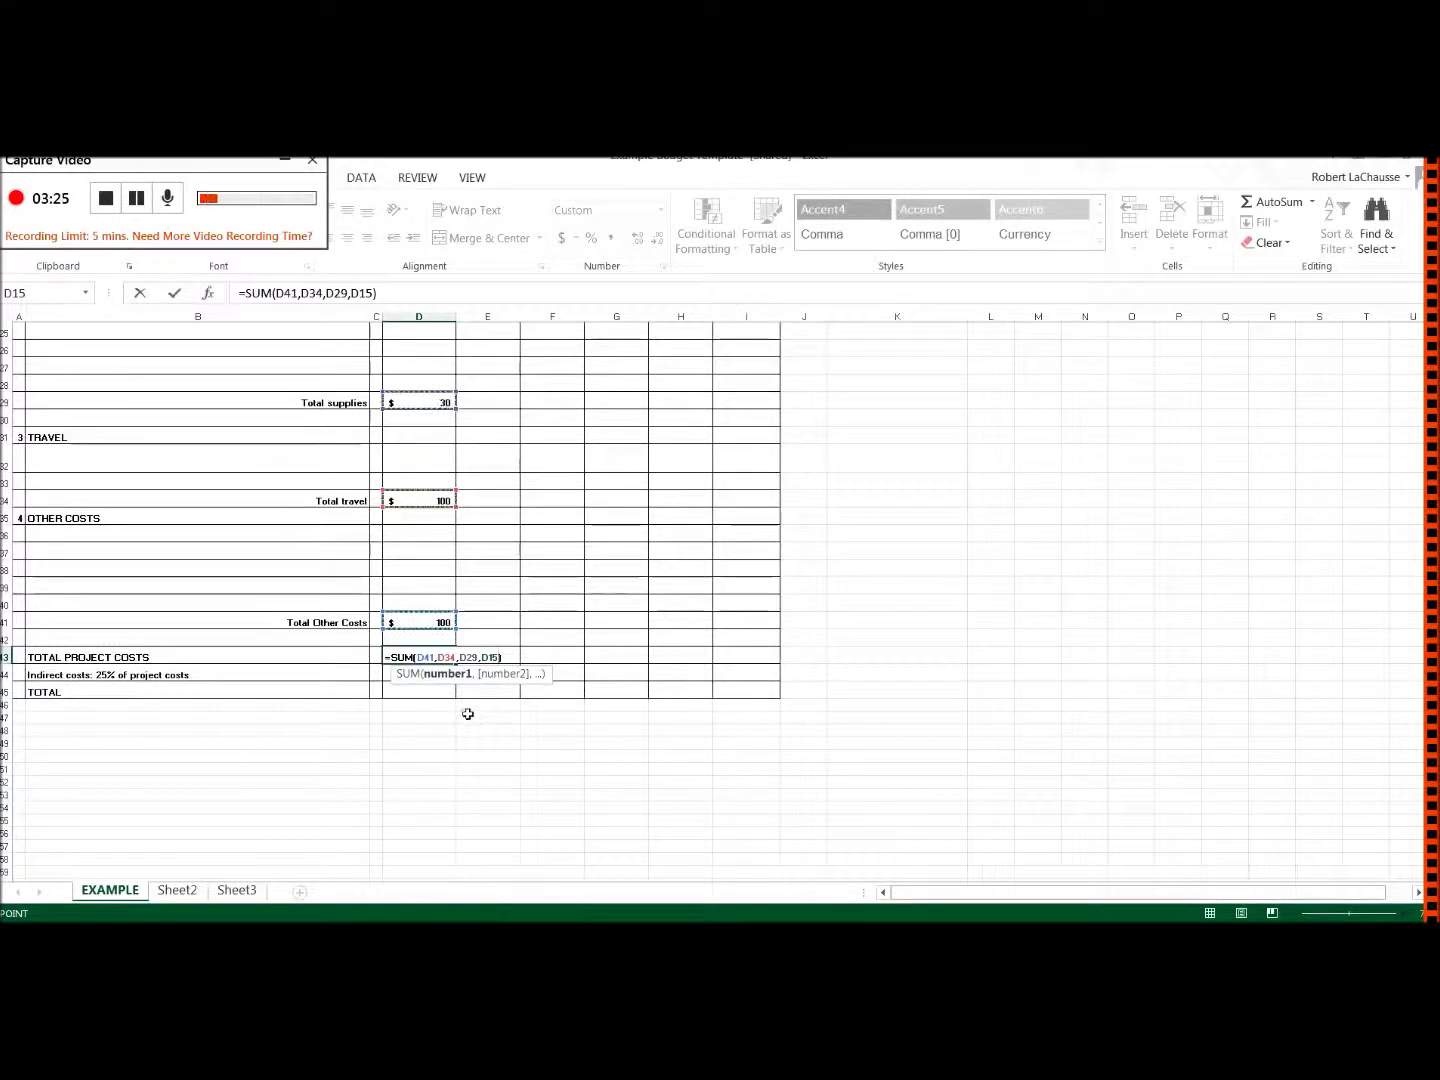
key(Return)
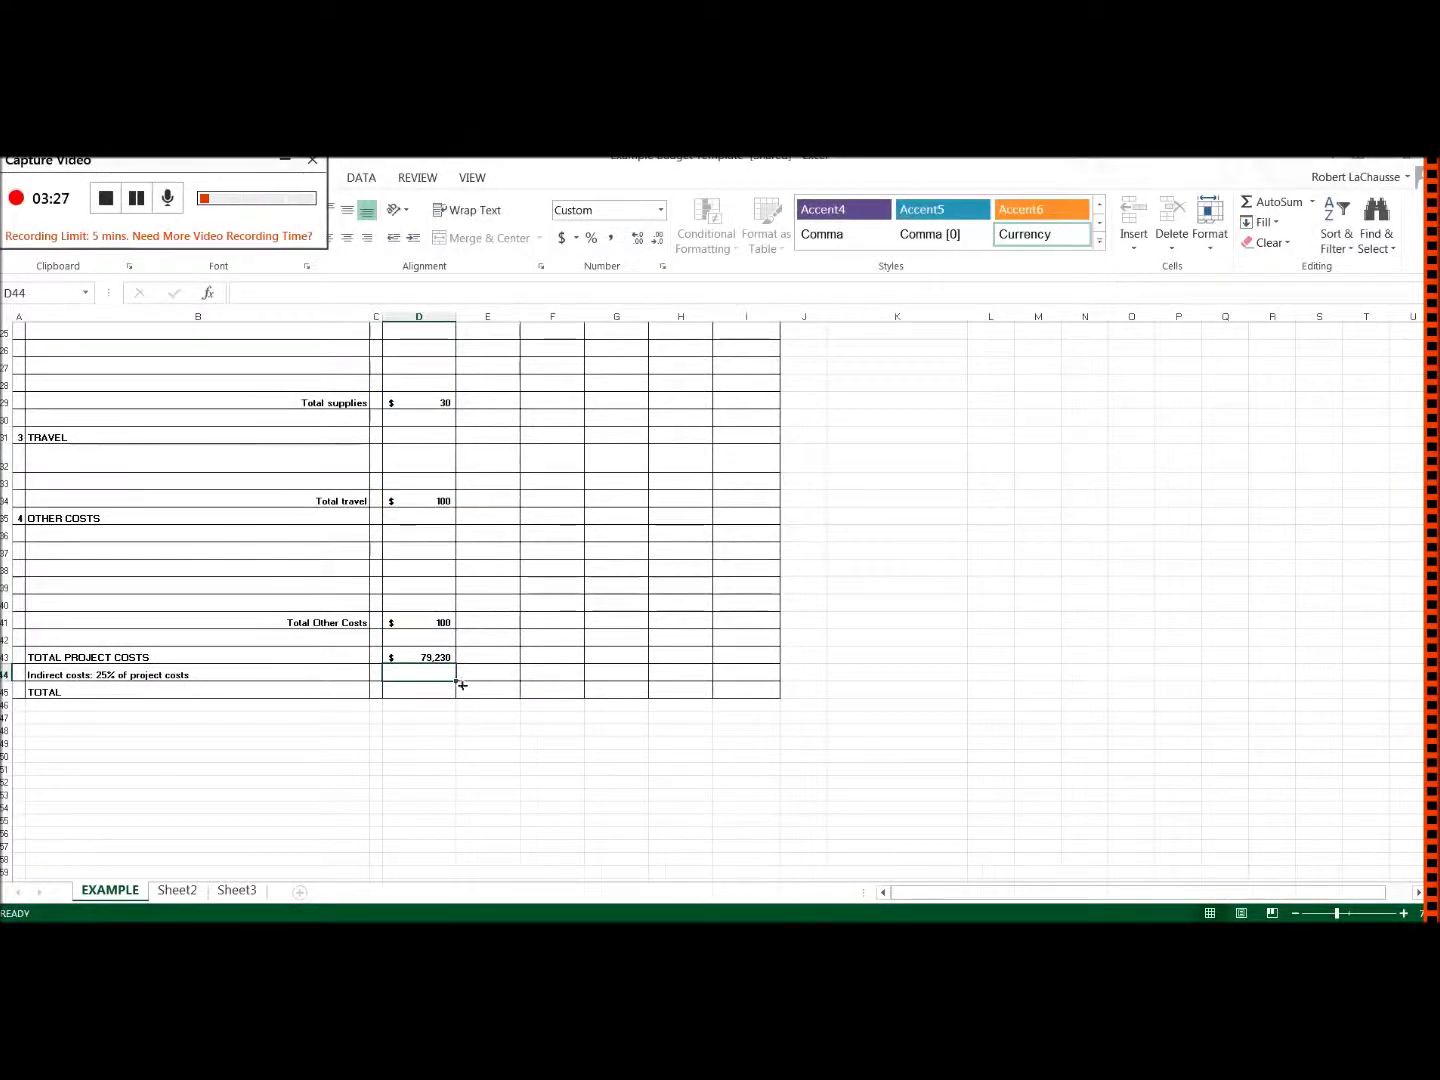
click(440, 656)
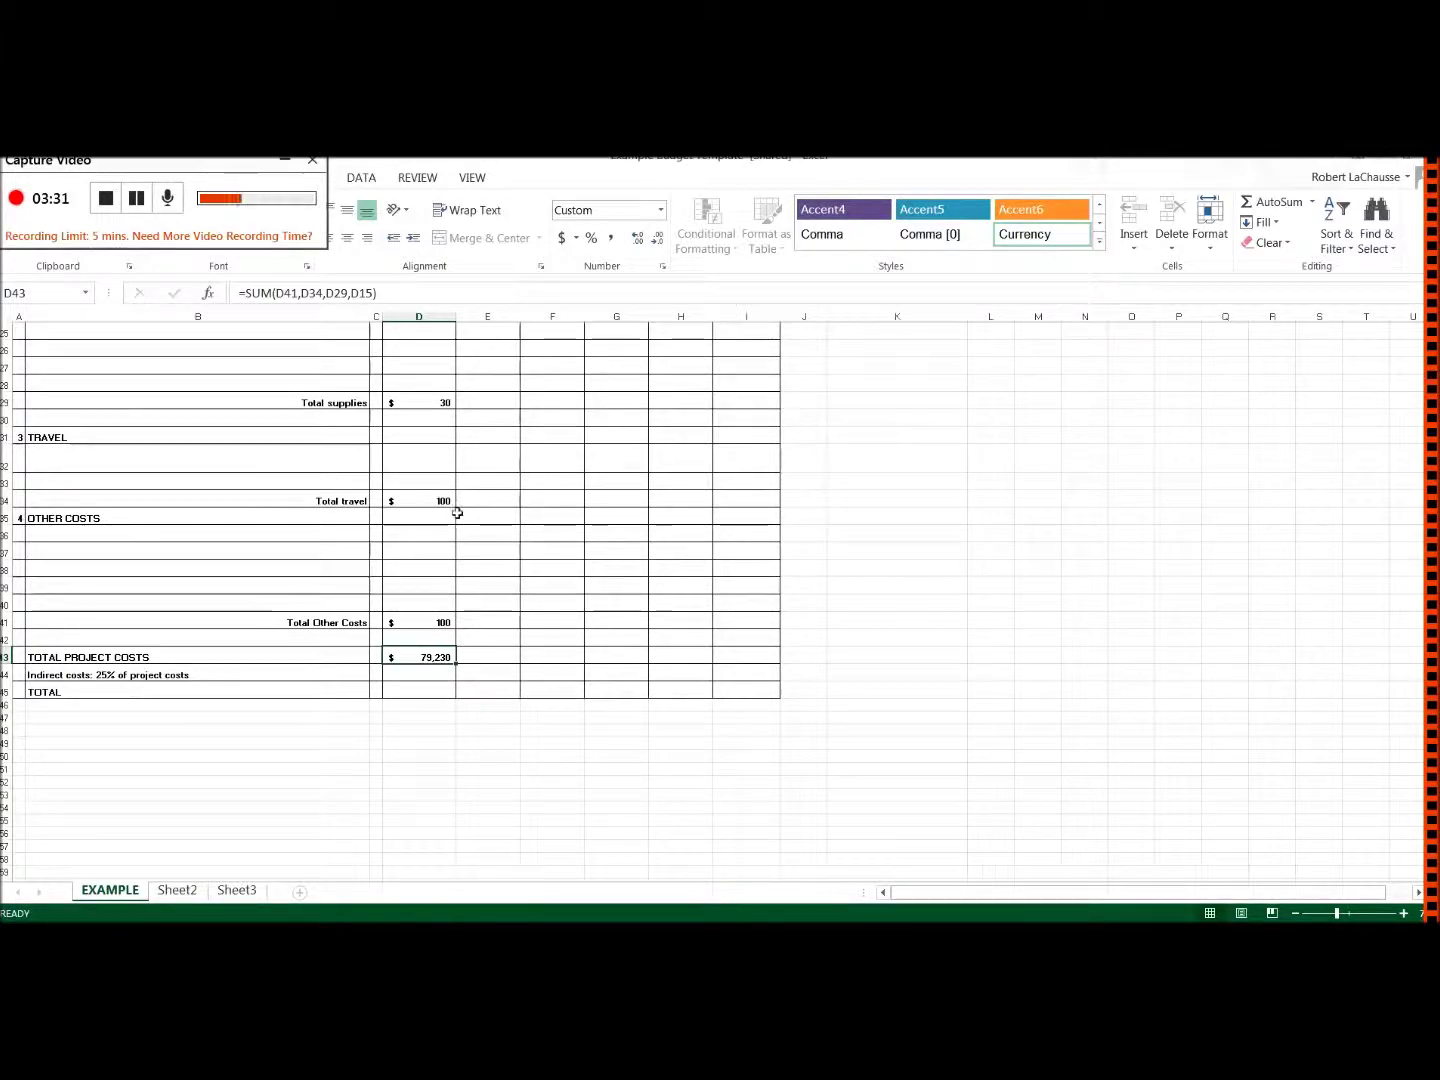
- Scroll to the top of the budget, then edit D43's formula to point at E39
scroll(455, 510, up, 3)
scroll(443, 573, up, 3)
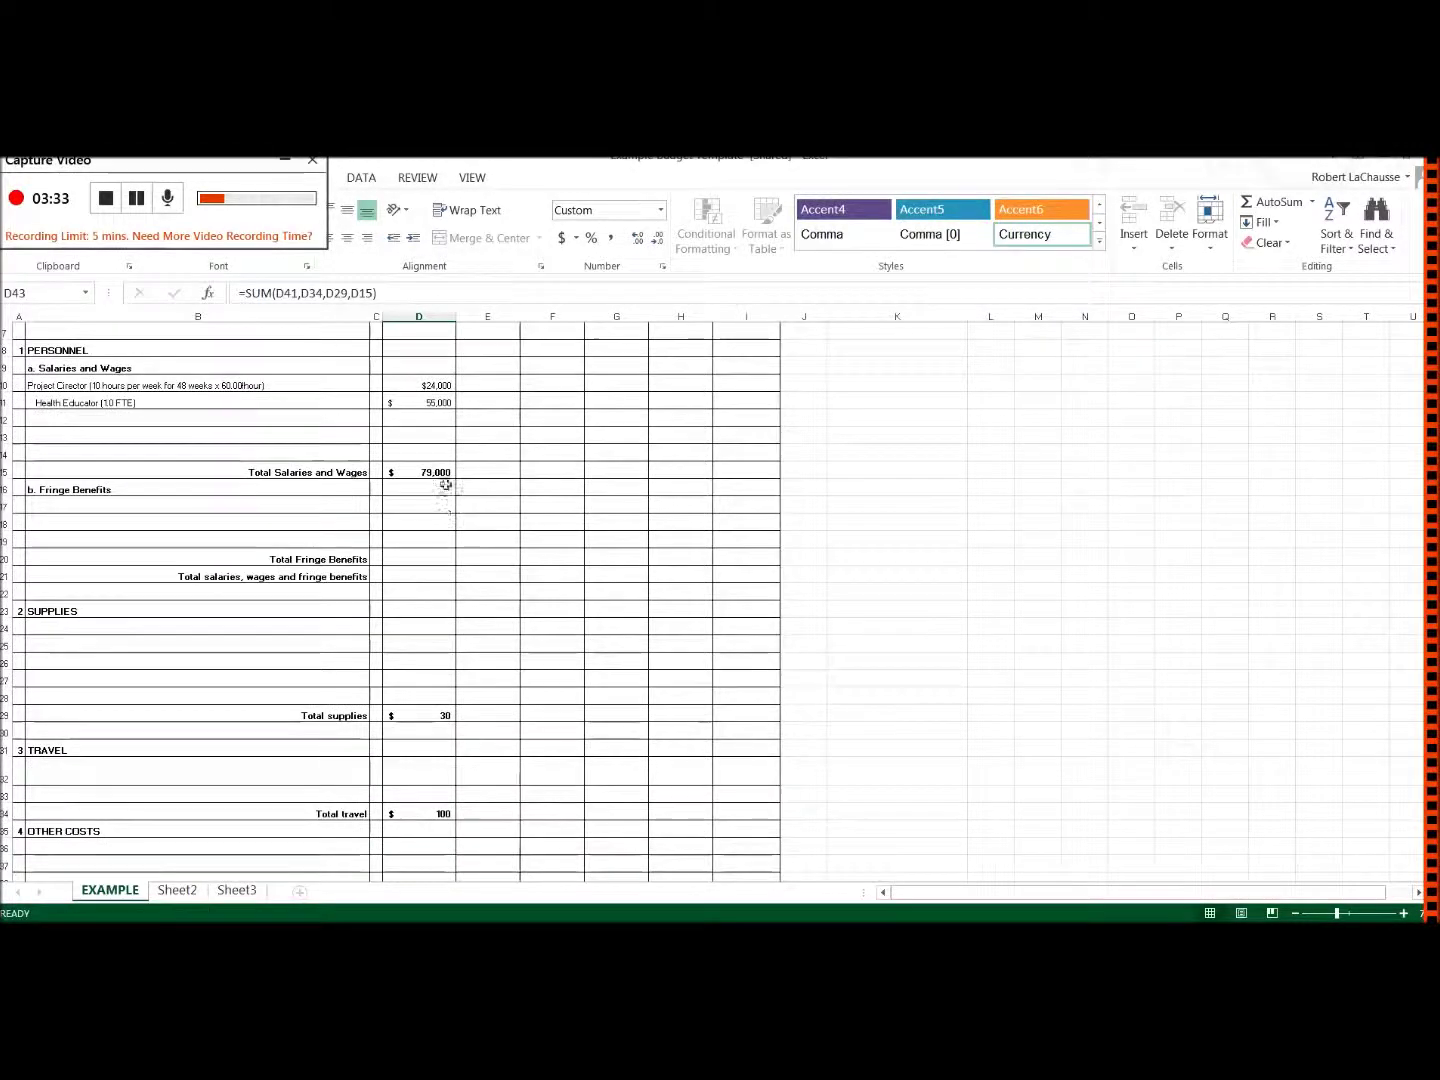
scroll(440, 470, up, 2)
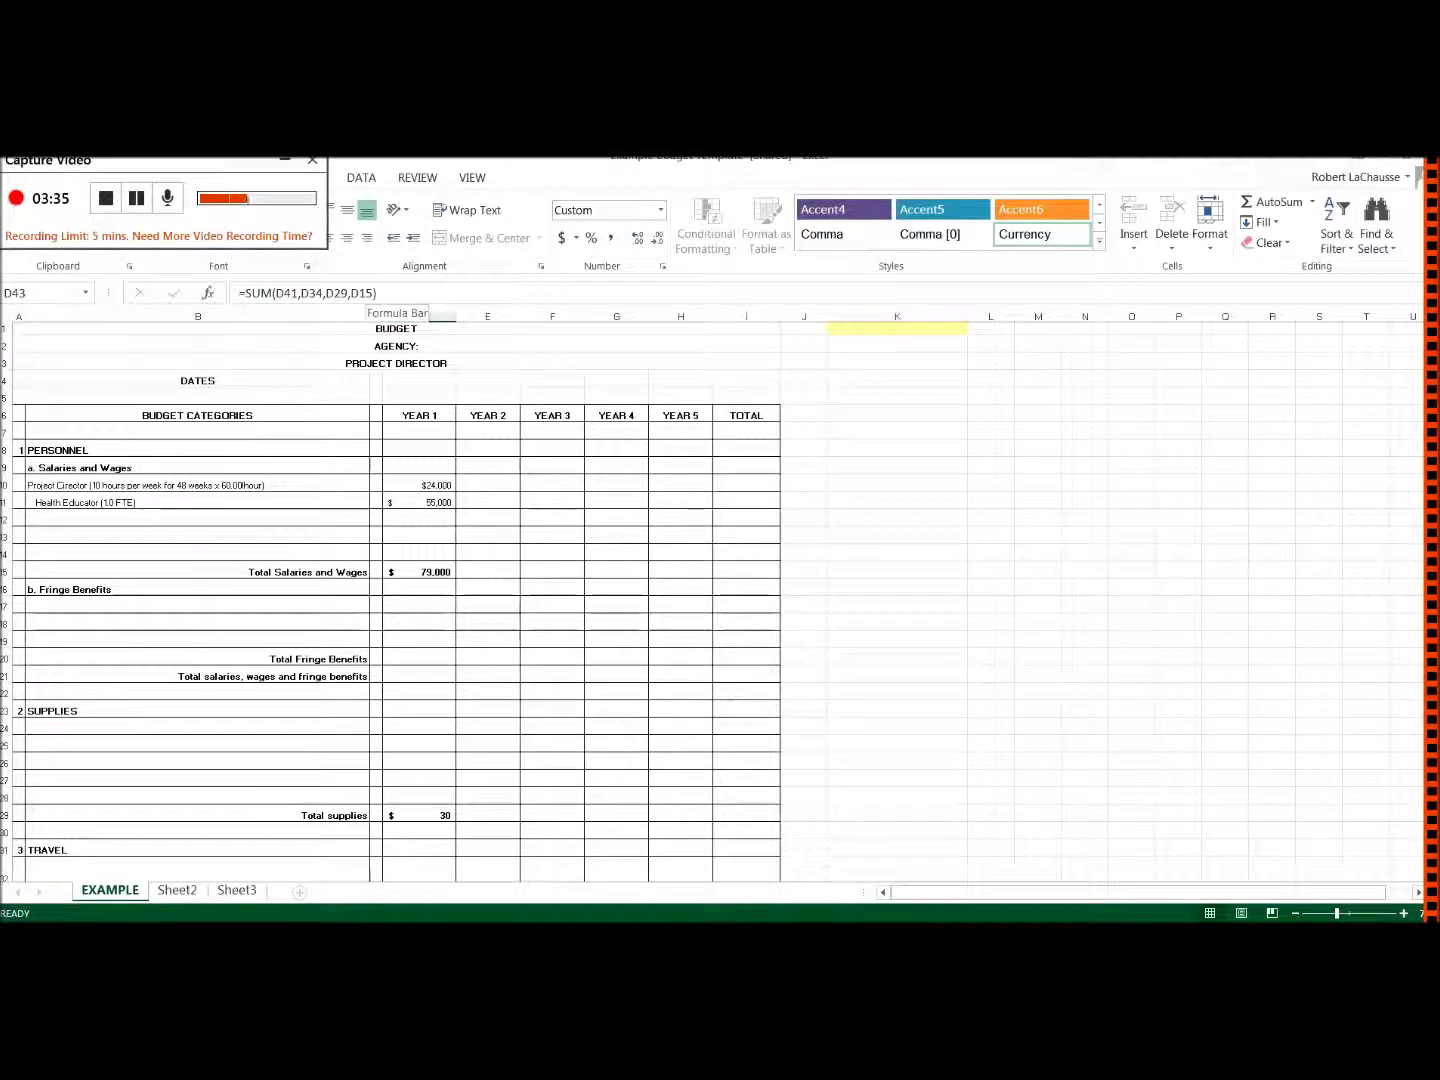
key(F2)
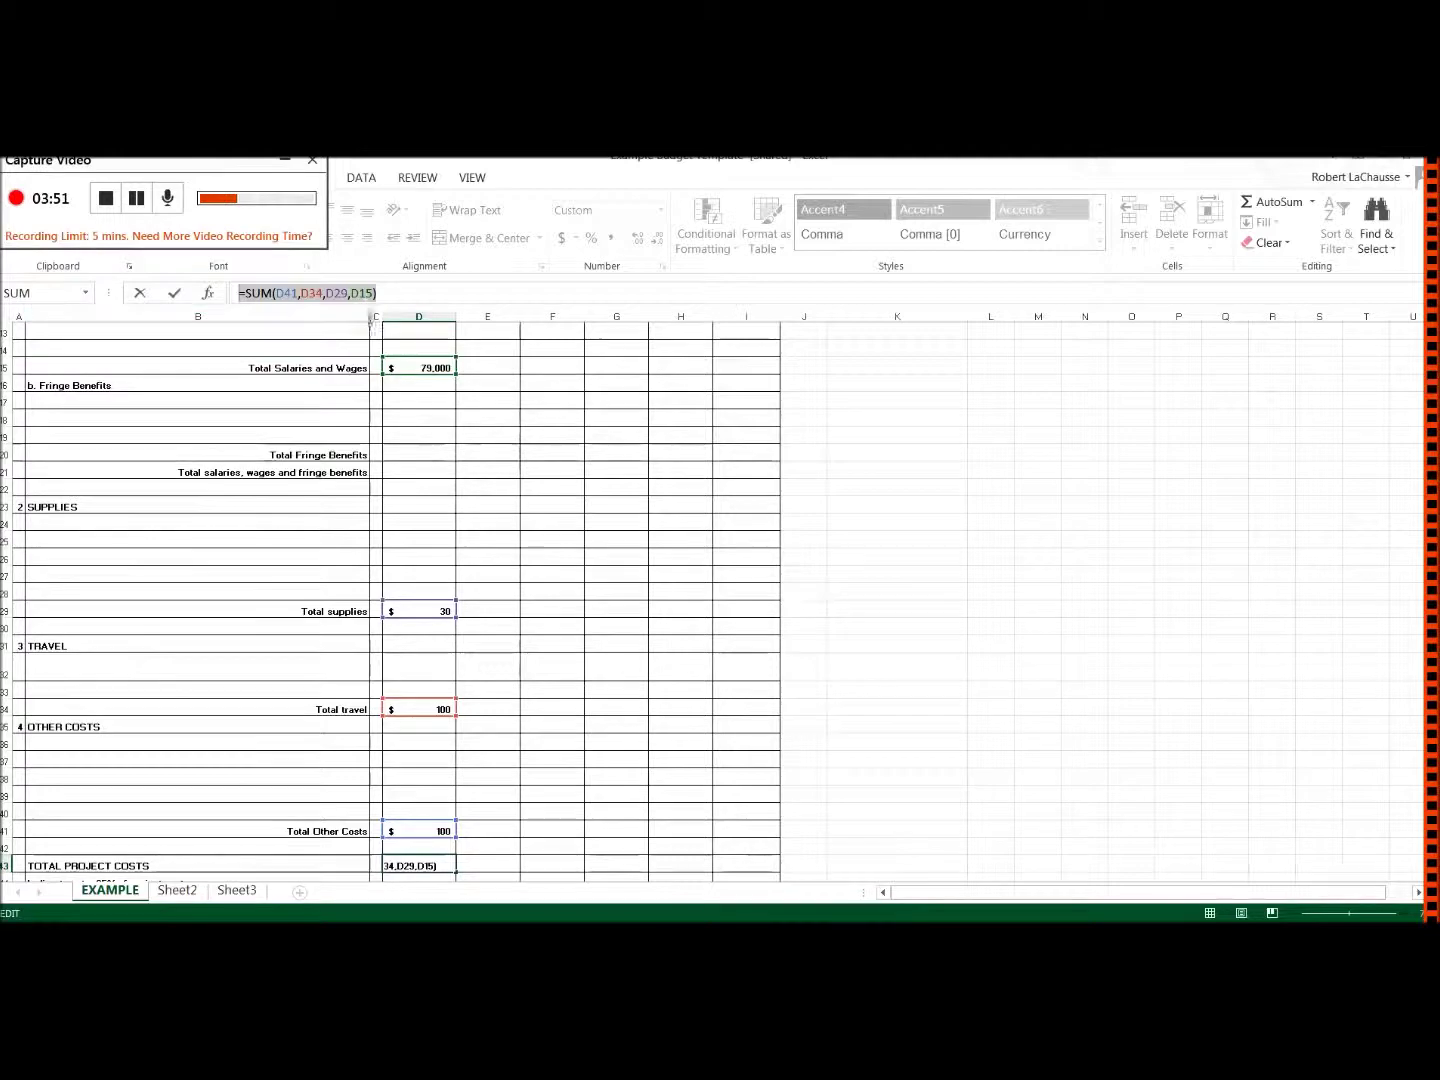
click(487, 793)
- Try re-entering D43 as a reference to D44, then reselect D43
key(F2)
scroll(1250, 700, down, 5)
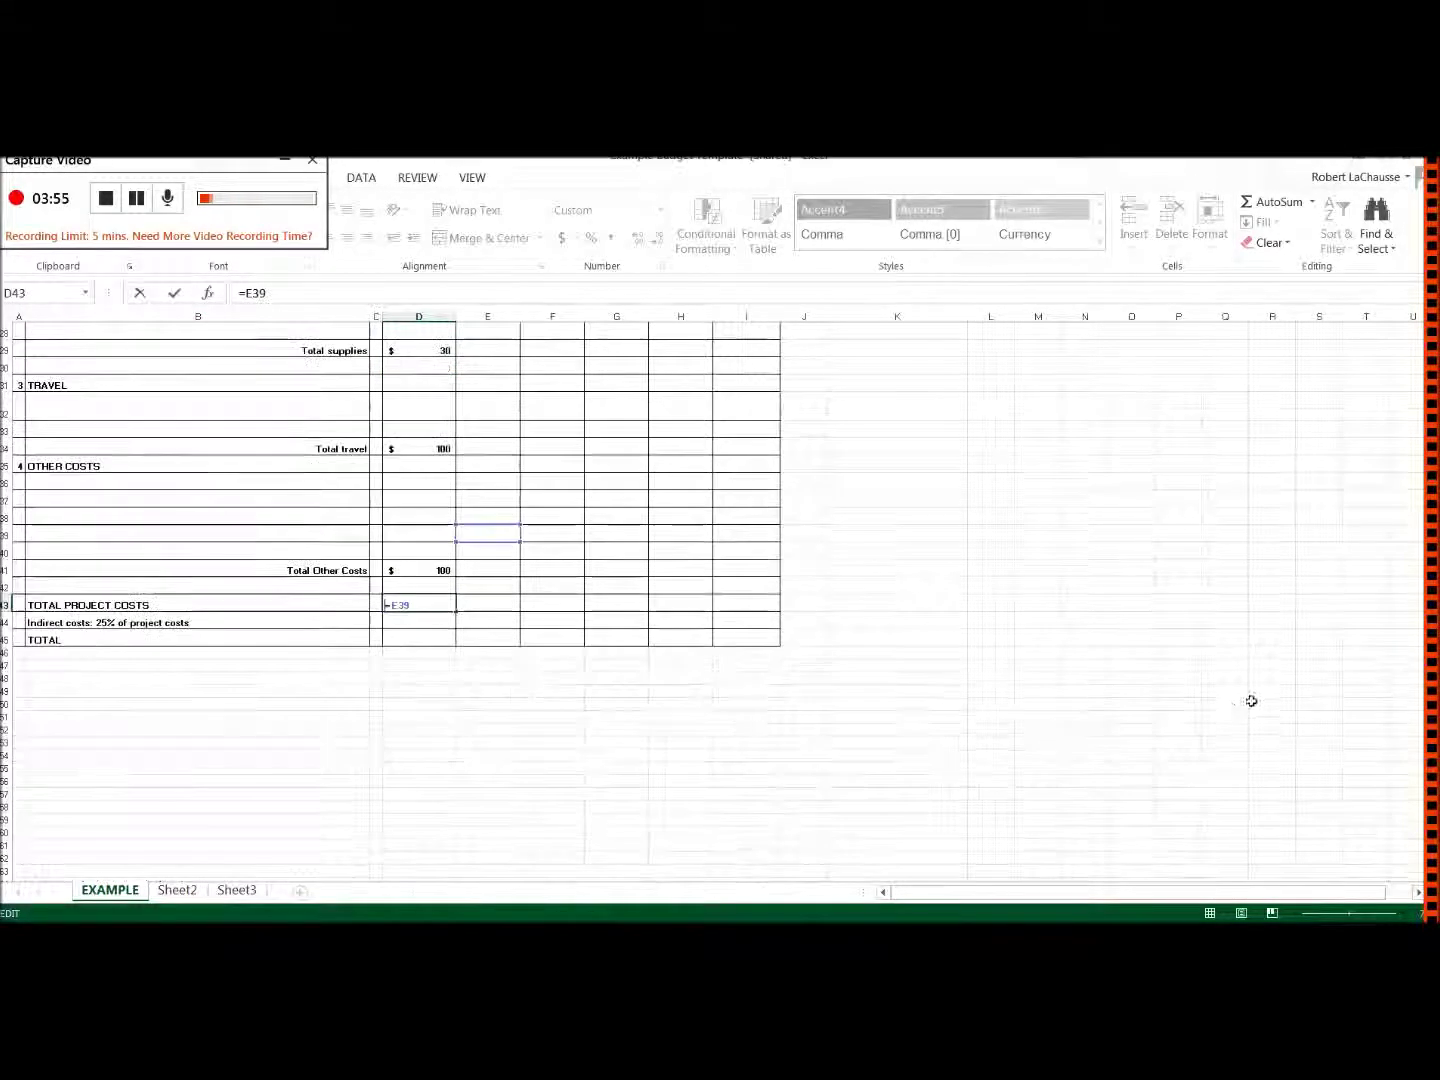
text(=)
click(430, 625)
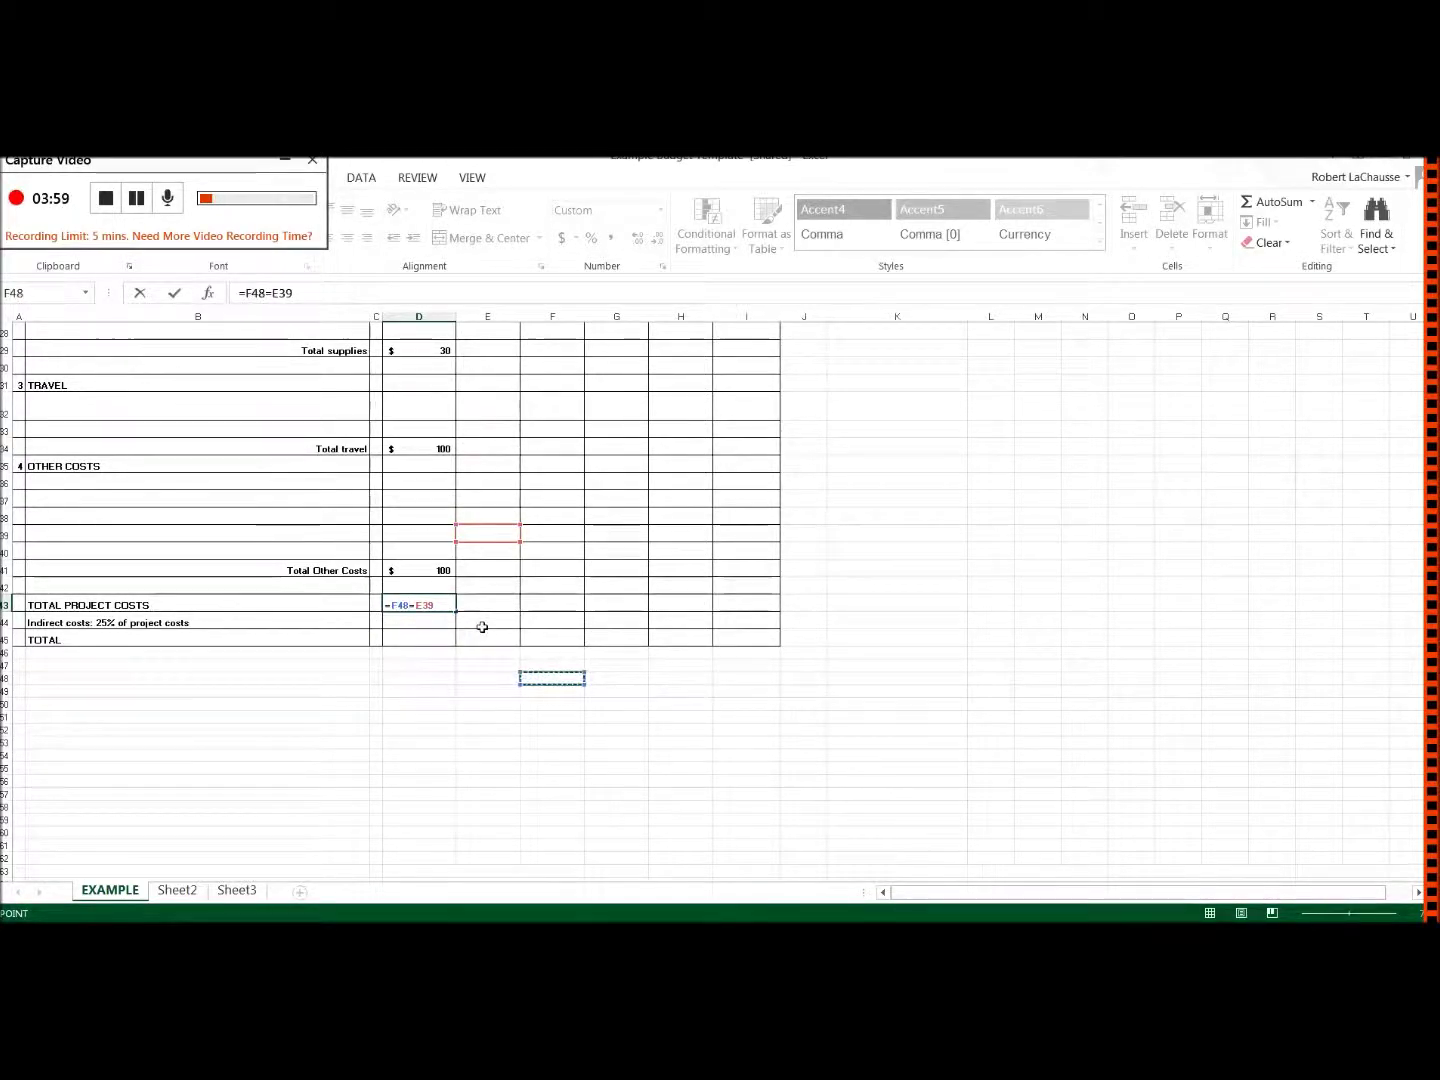
key(Return)
scroll(482, 626, up, 1)
click(425, 657)
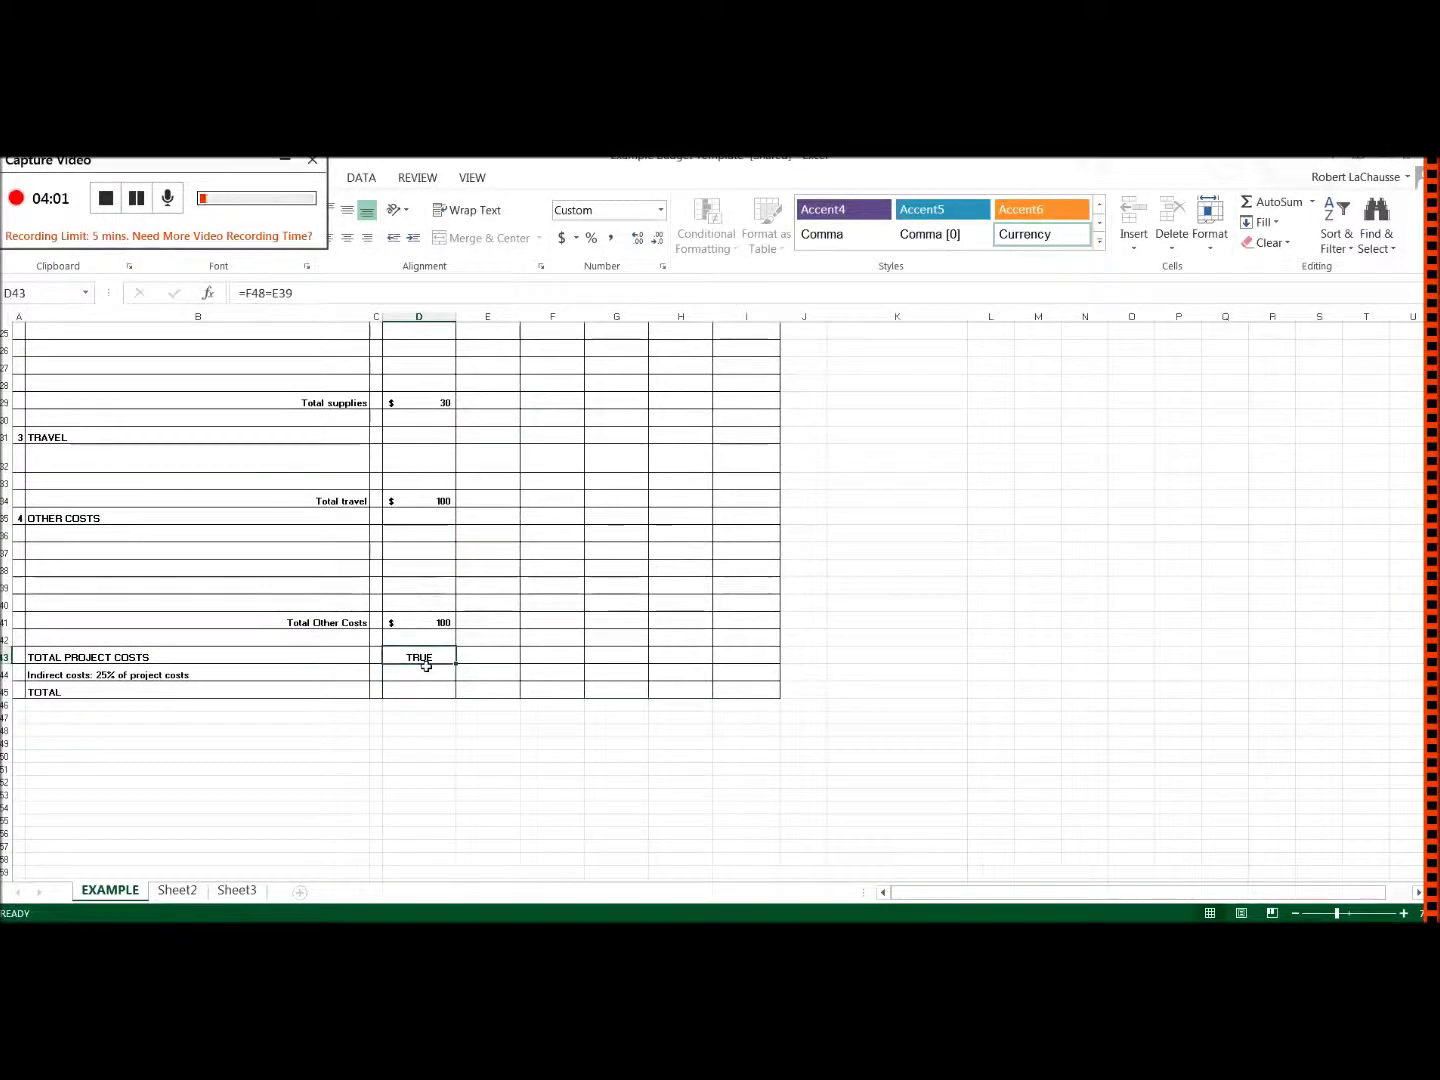
- Replace D43 with =(D41*.25) so it shows $25, 25% of Total Other Costs
key(Delete)
text(=)
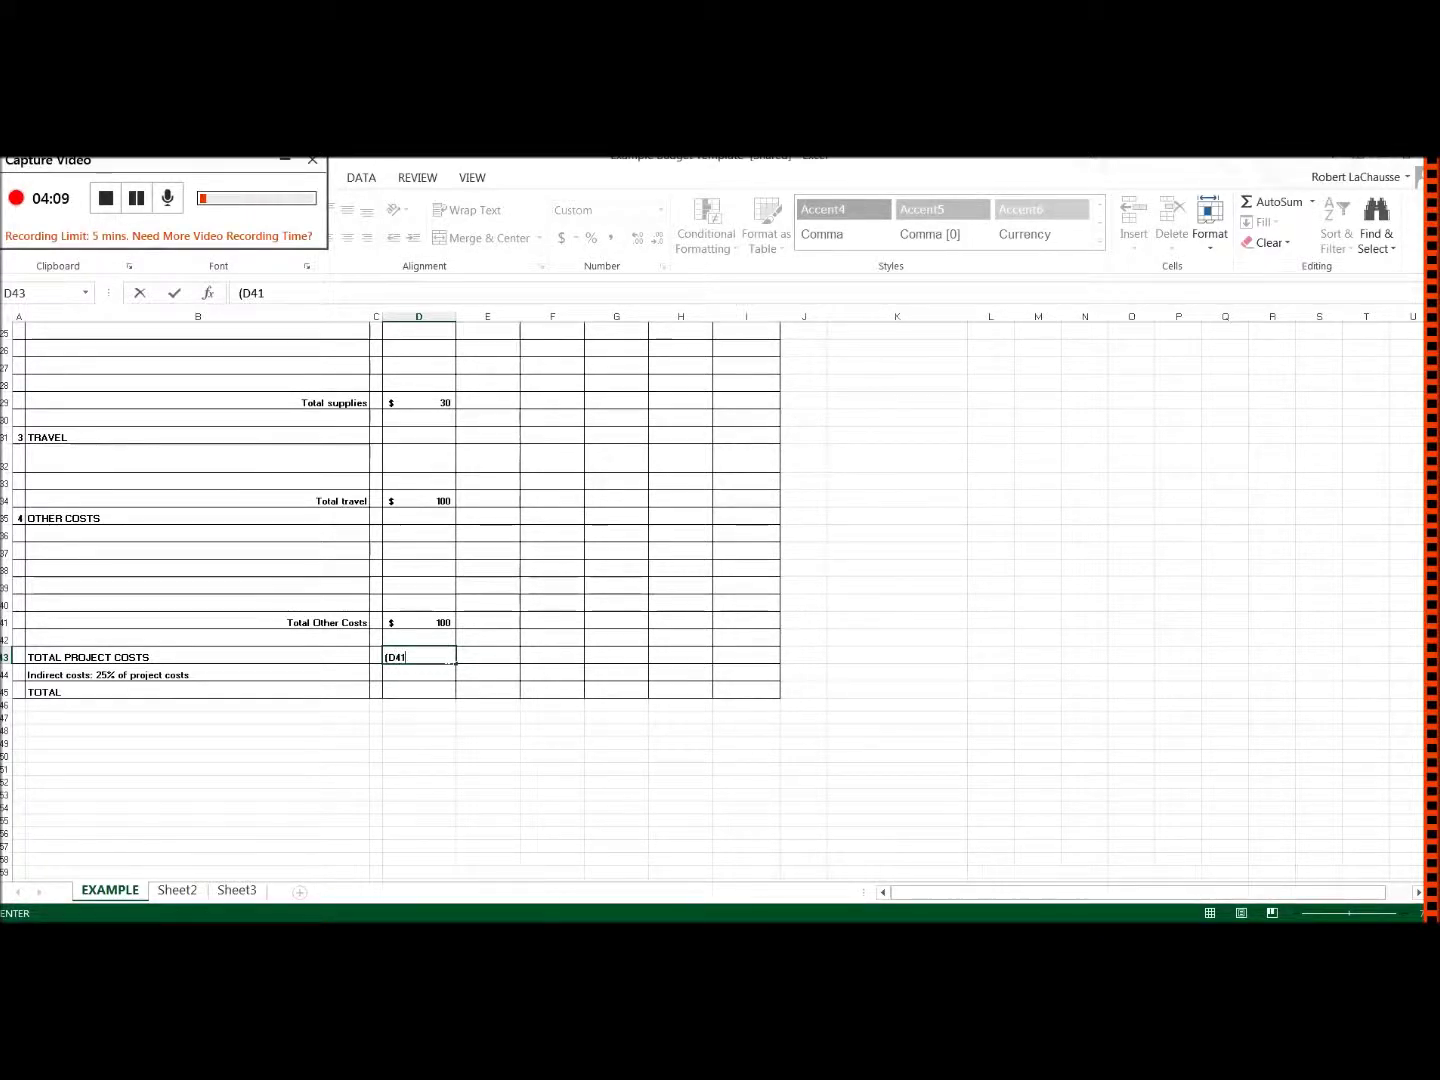
text(*.)
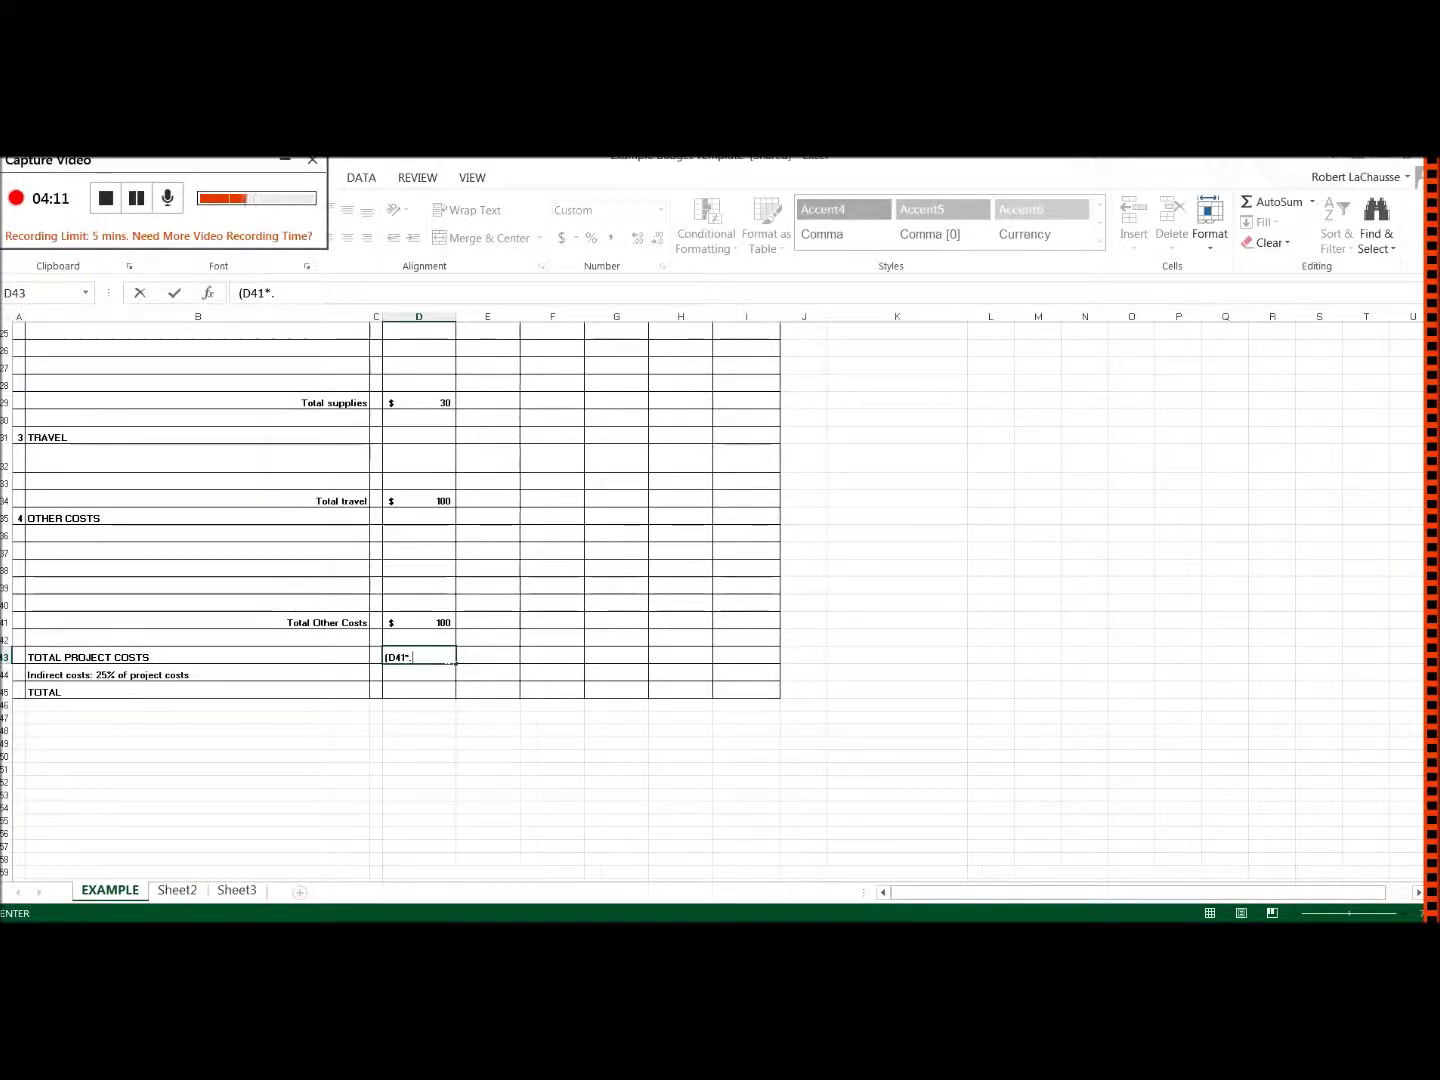
text(25)
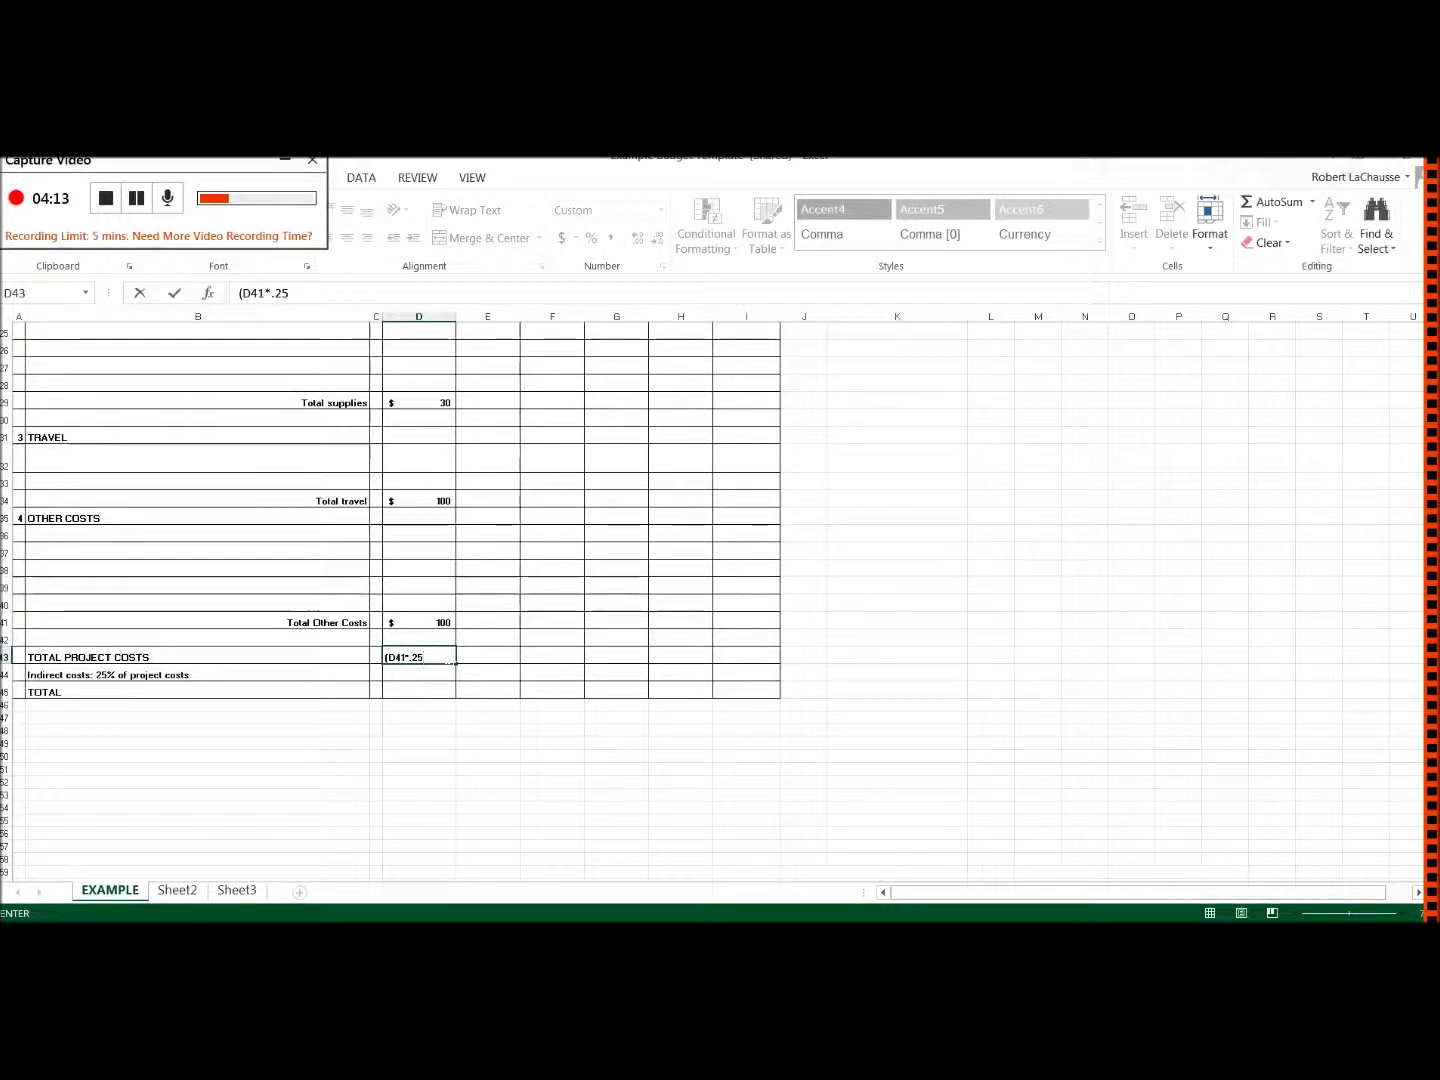
text())
key(Return)
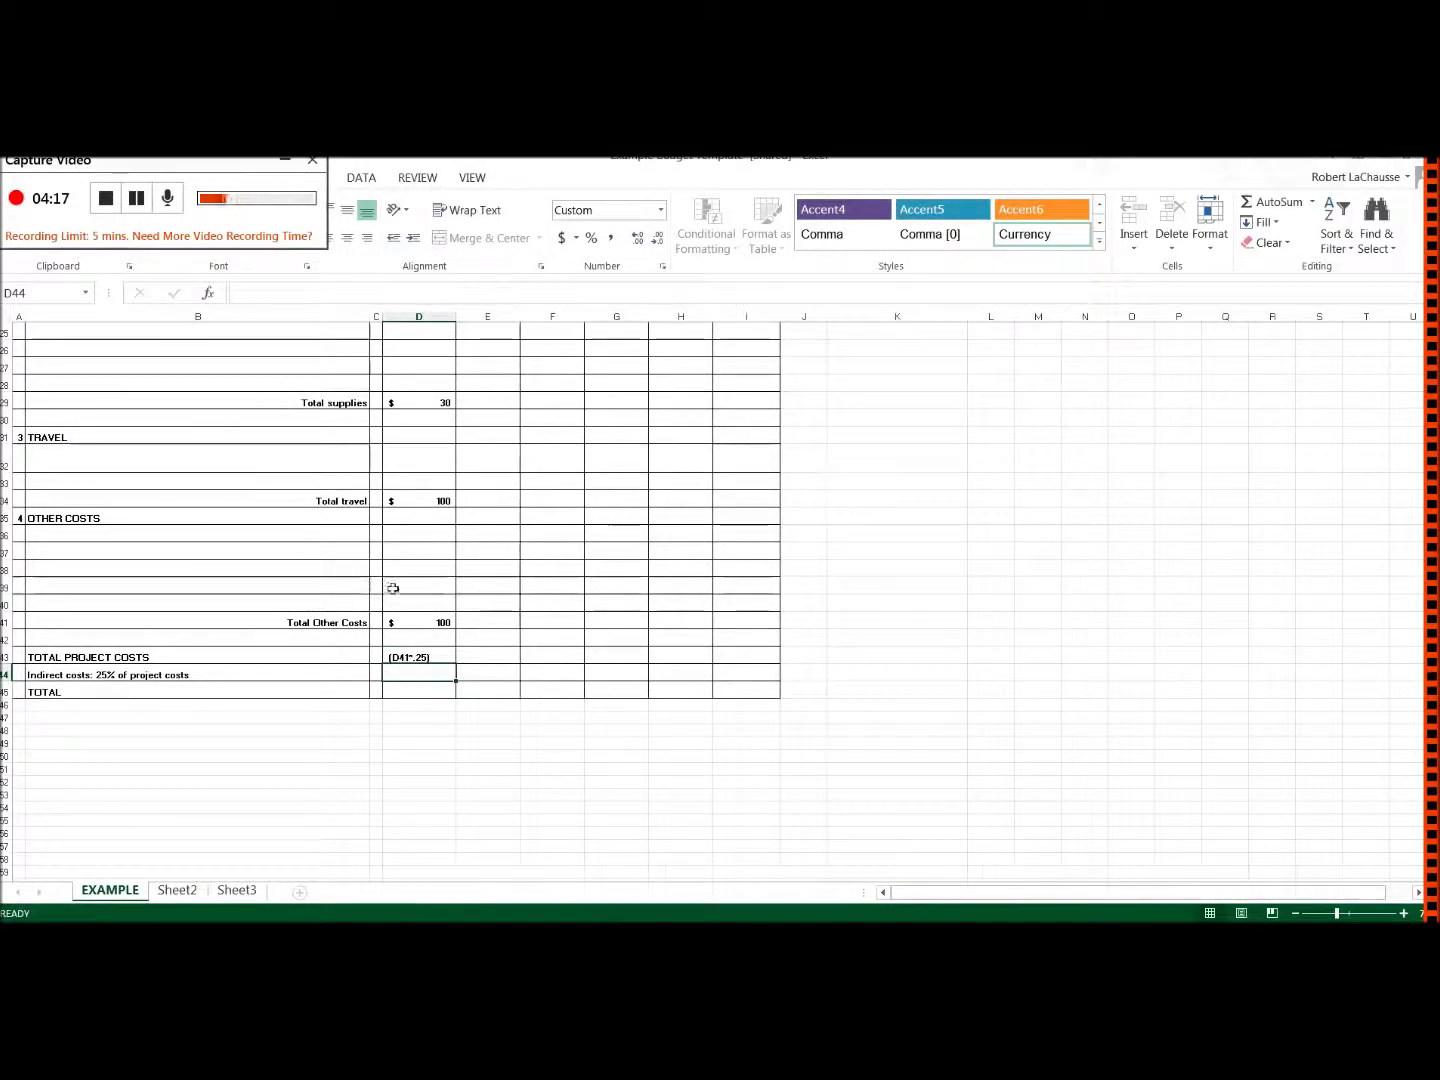
click(427, 655)
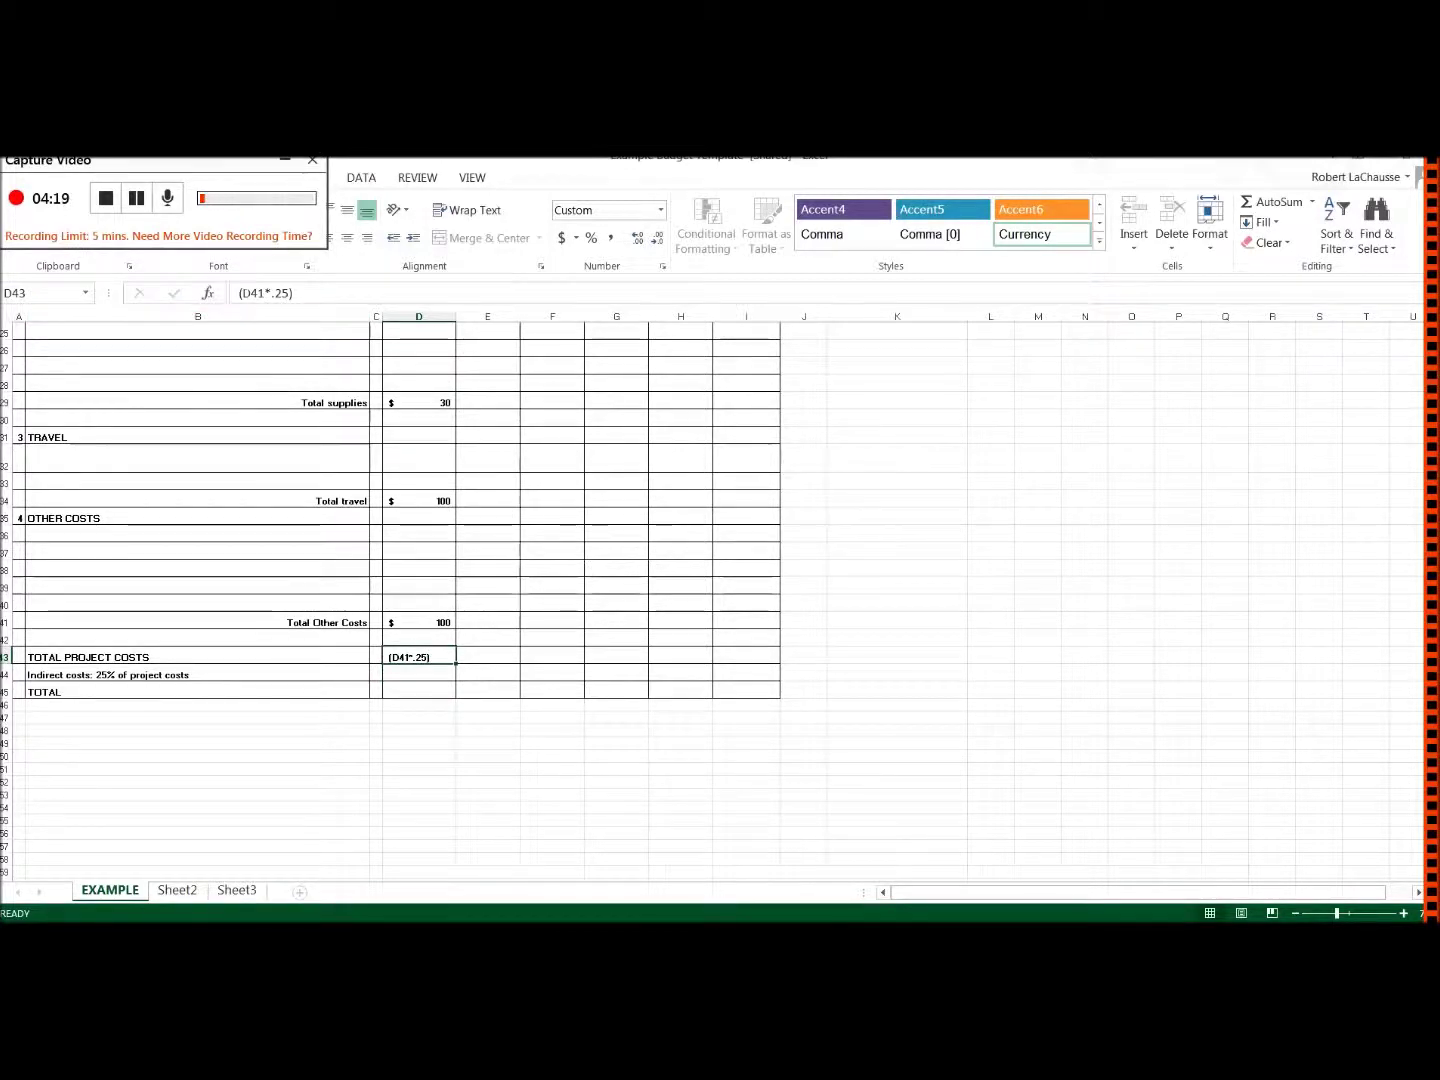
click(241, 292)
text(=)
key(Return)
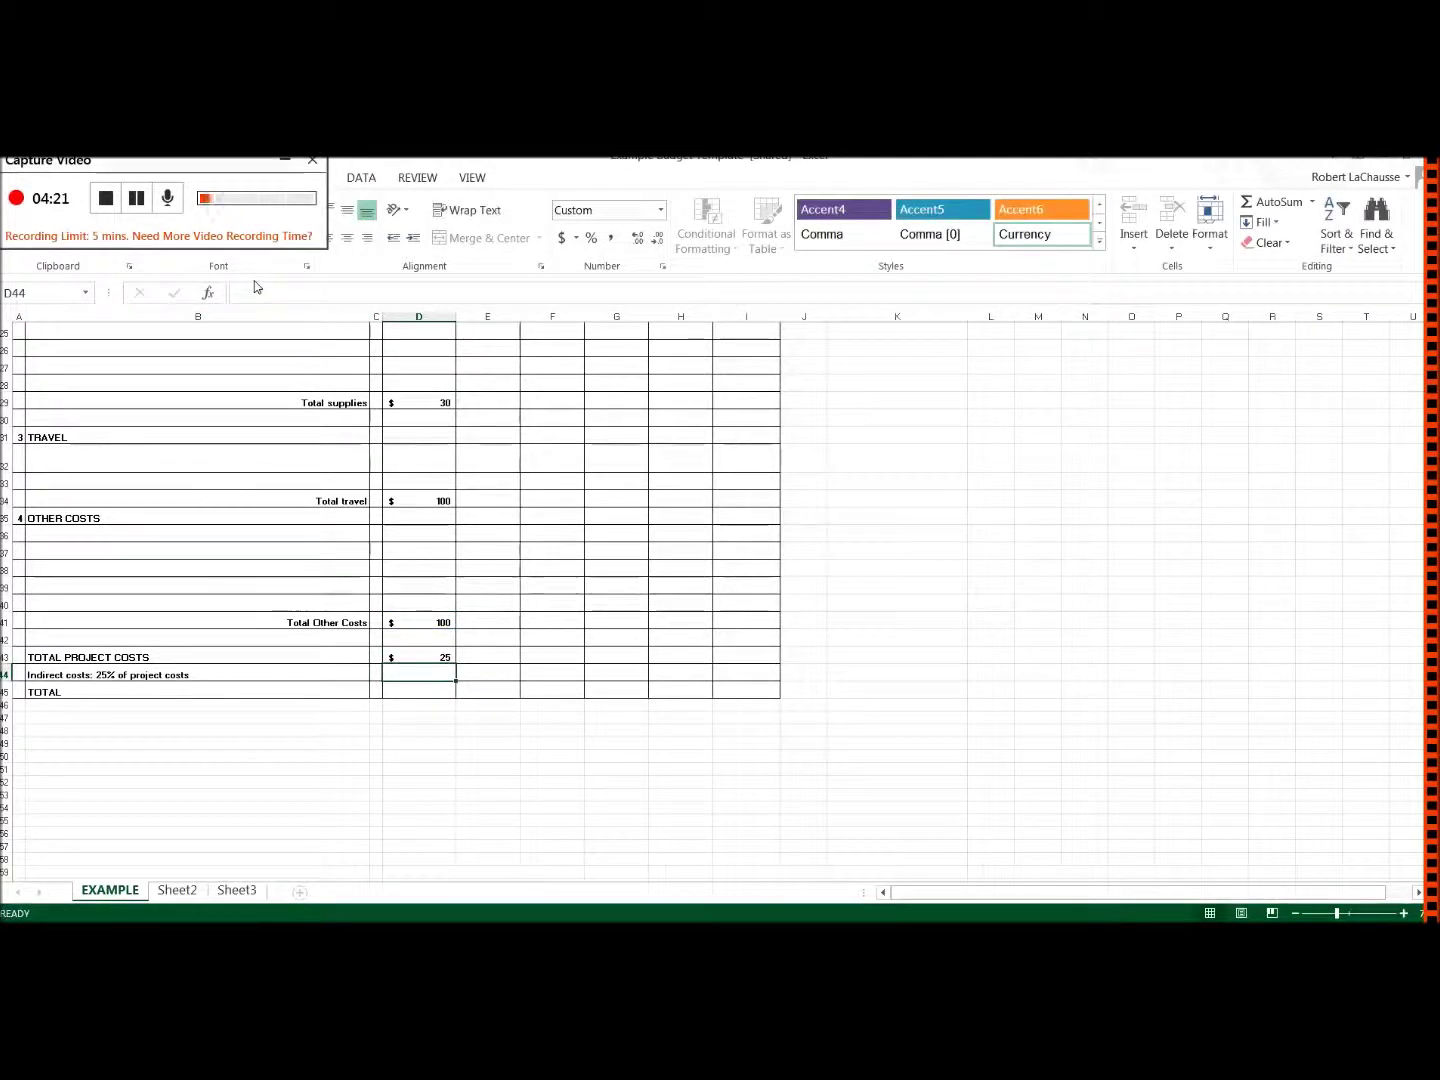
click(430, 657)
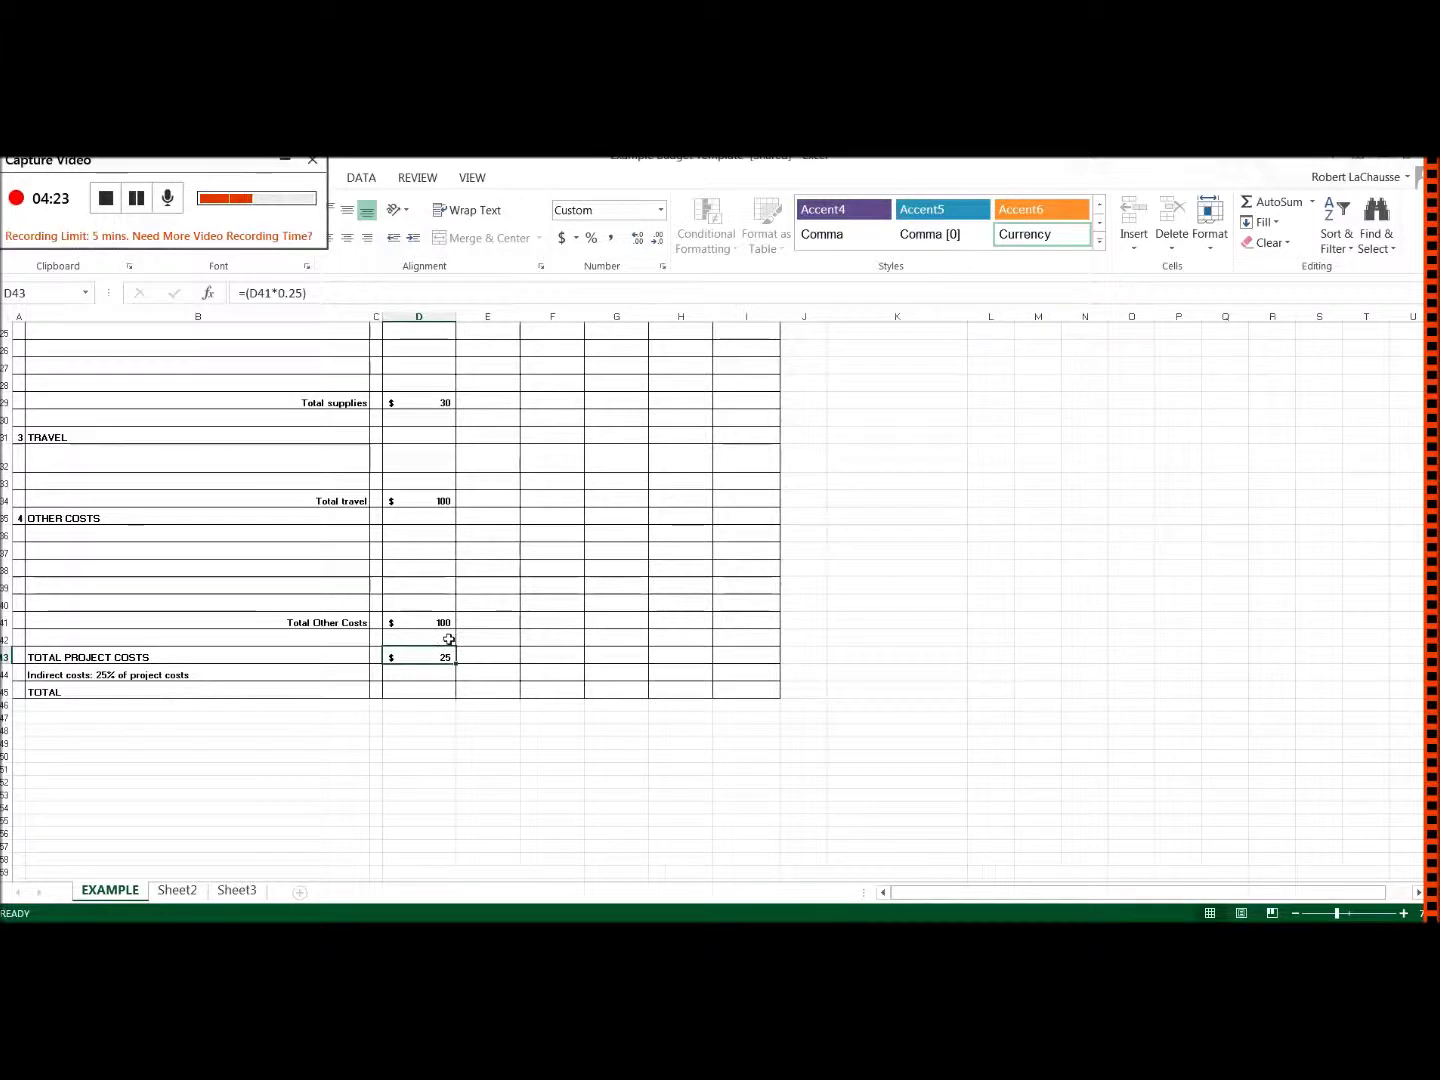
click(434, 690)
click(441, 659)
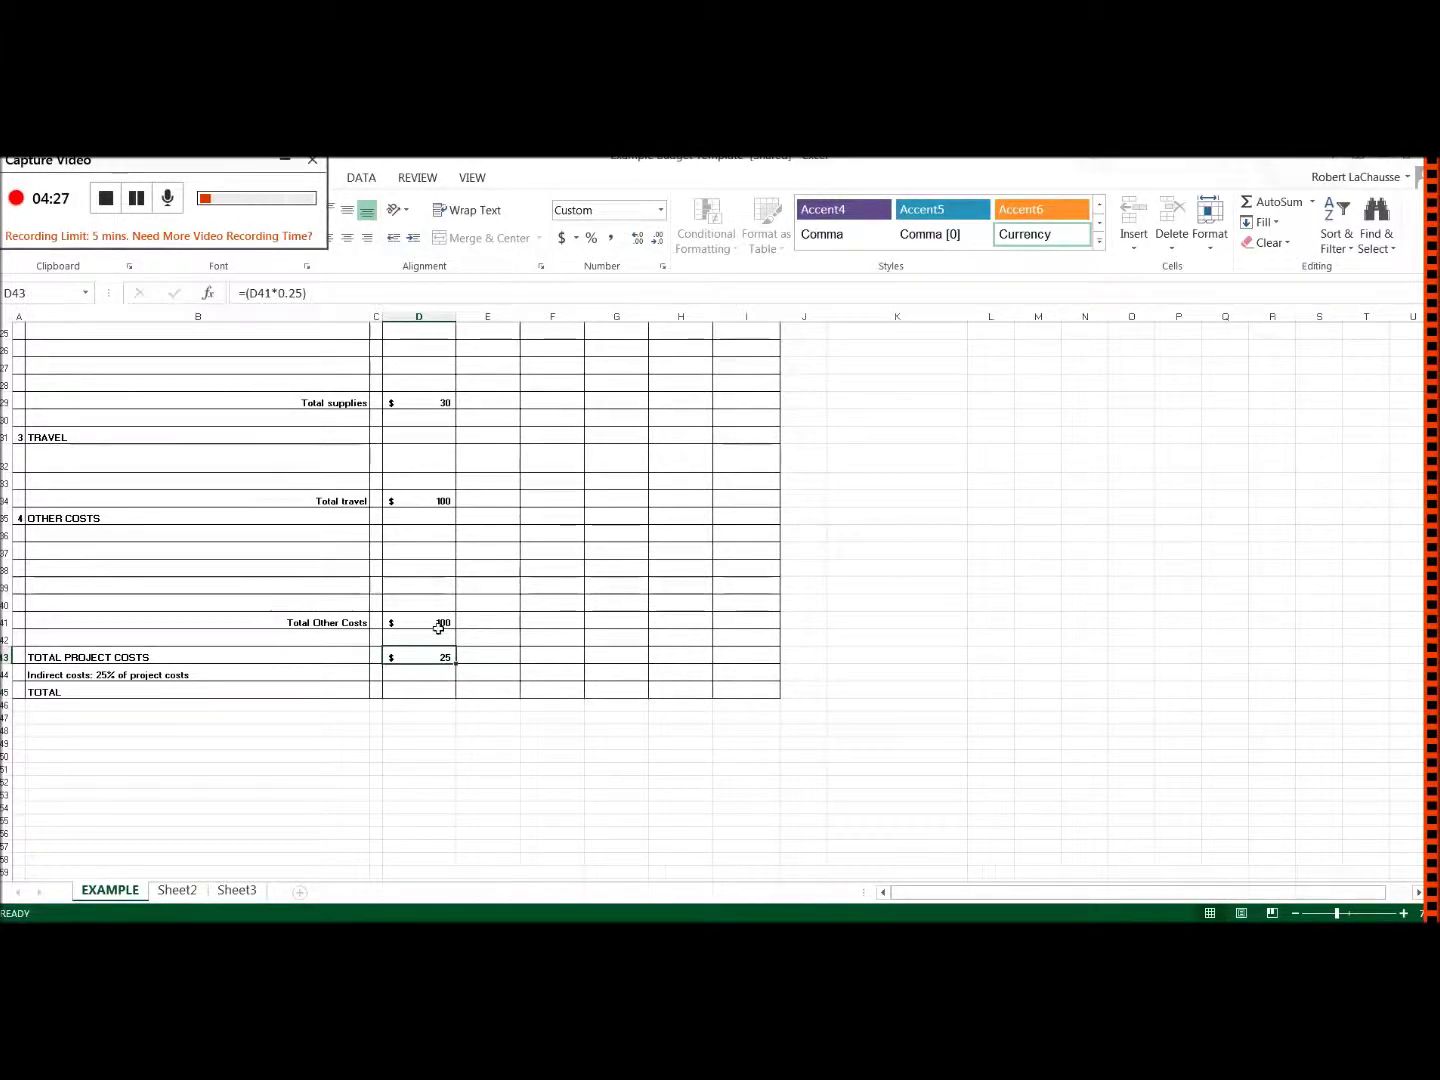
ctrl+click(439, 628)
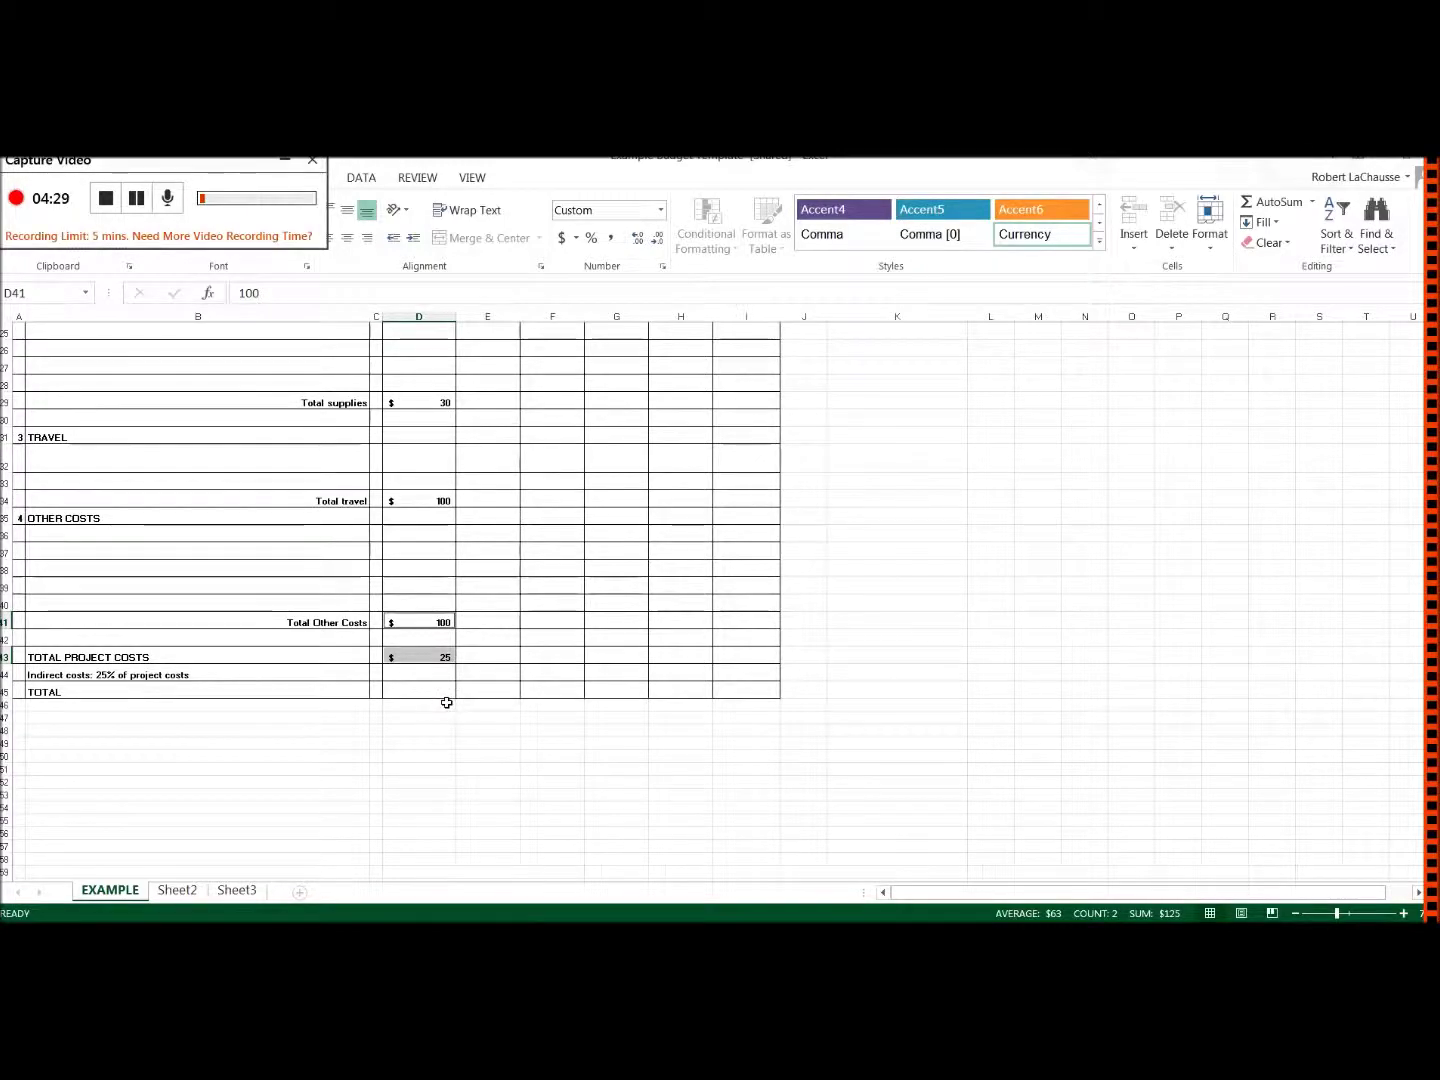
click(445, 697)
scroll(510, 702, up, 8)
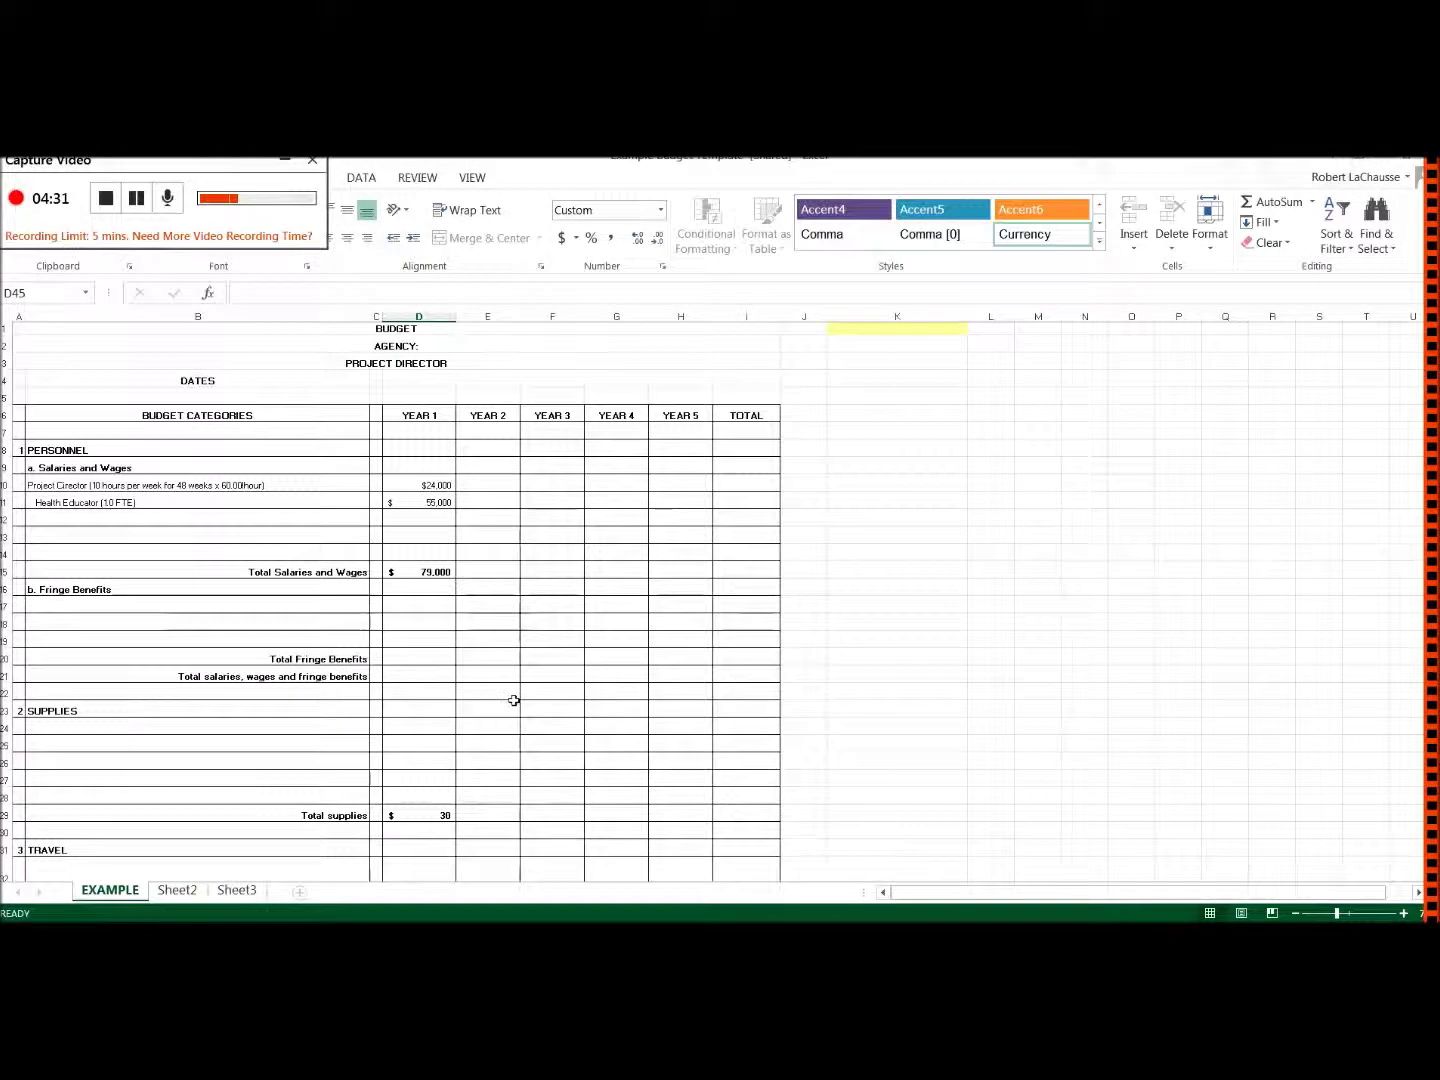
scroll(517, 697, down, 3)
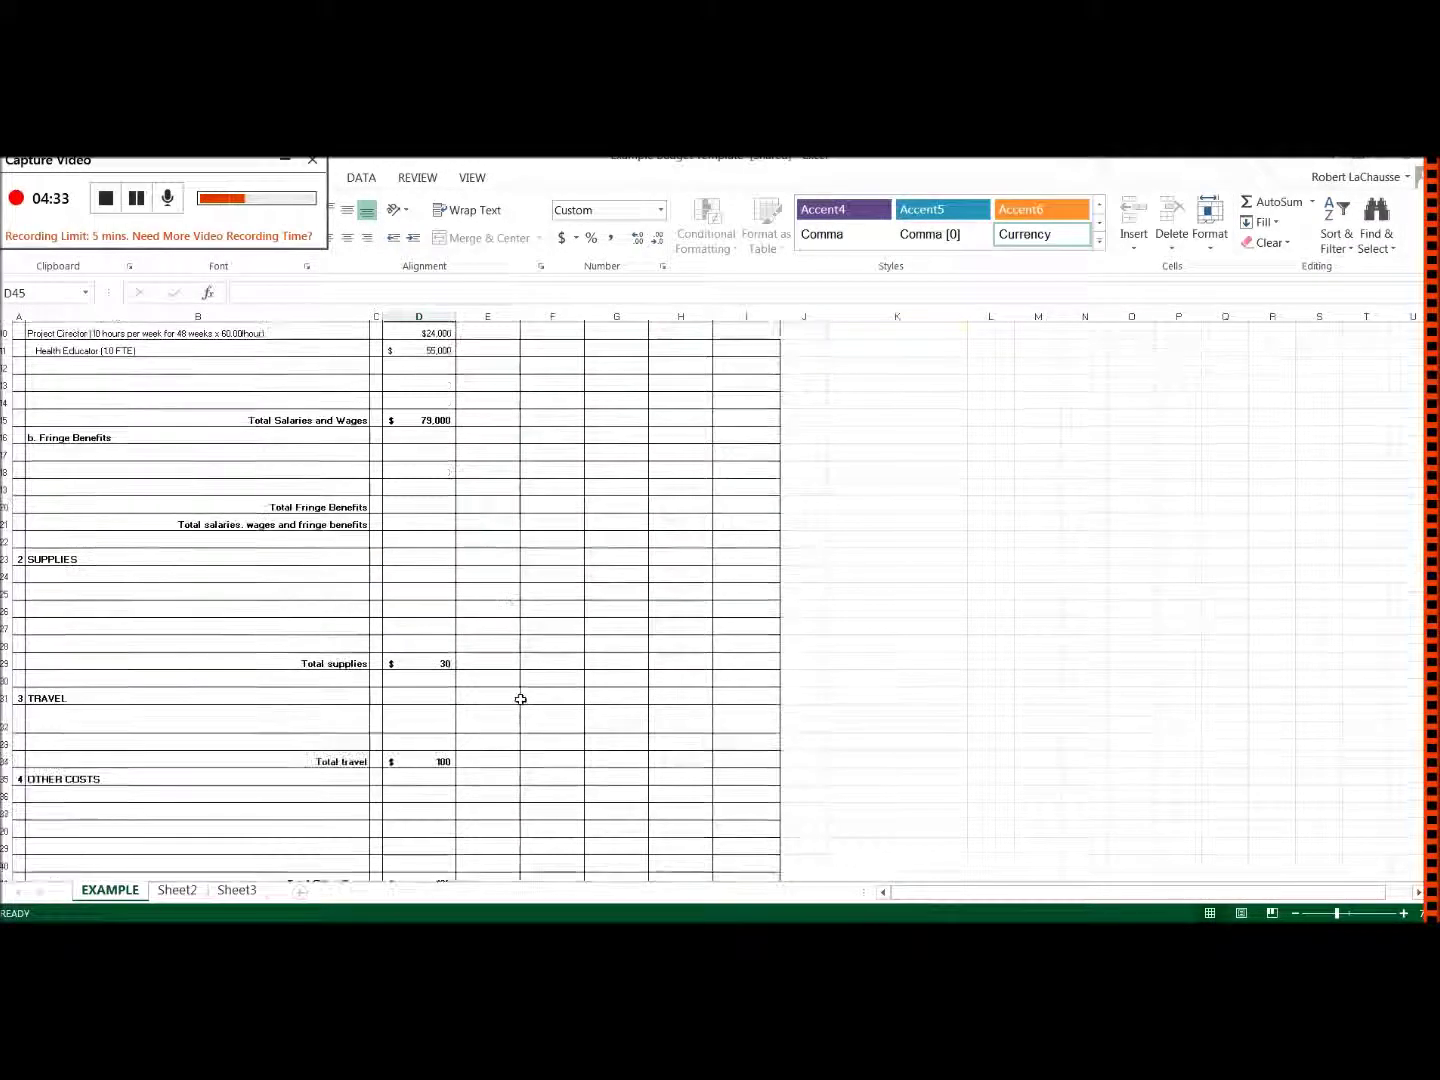
scroll(520, 697, up, 3)
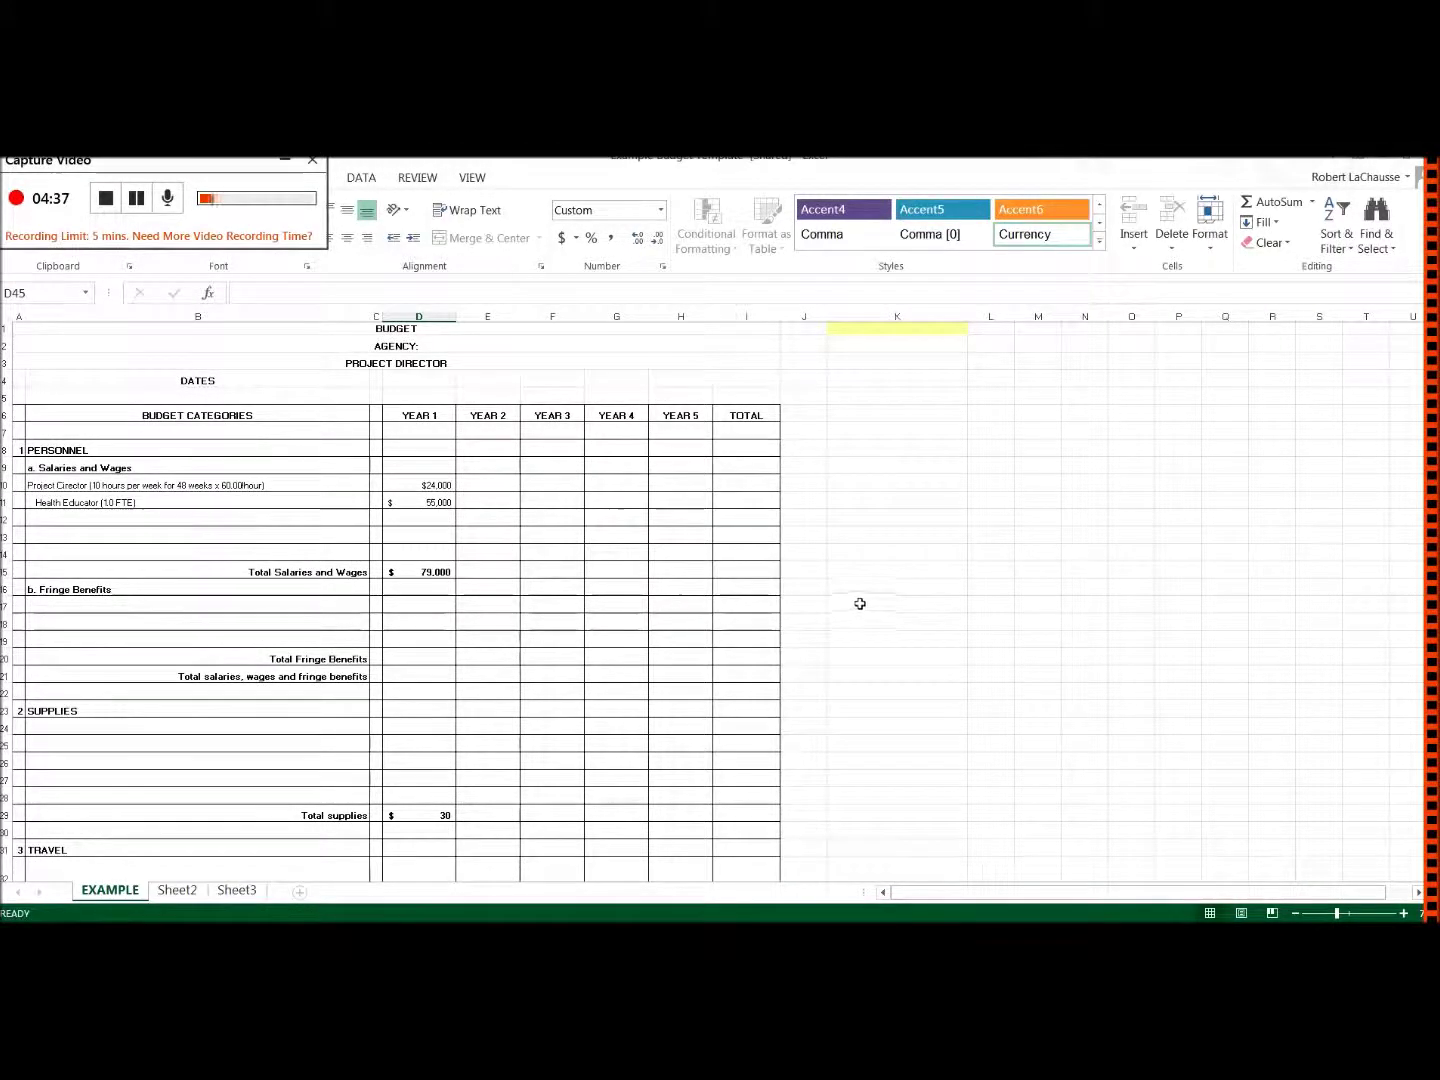
scroll(870, 598, down, 4)
scroll(890, 620, up, 3)
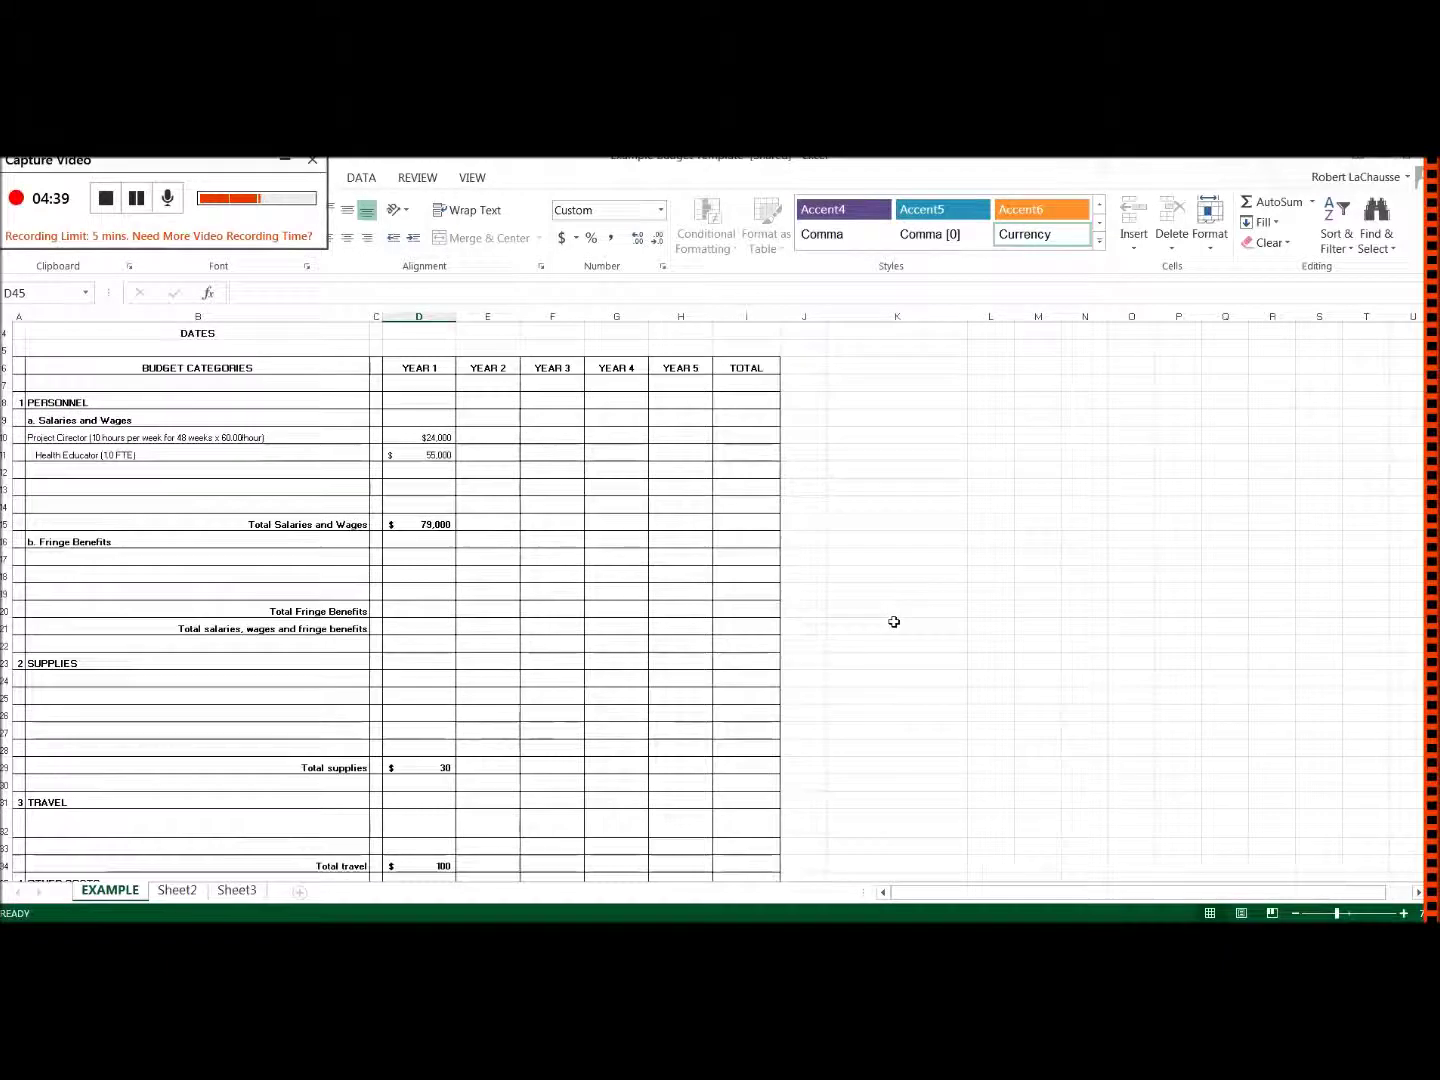
scroll(901, 622, up, 1)
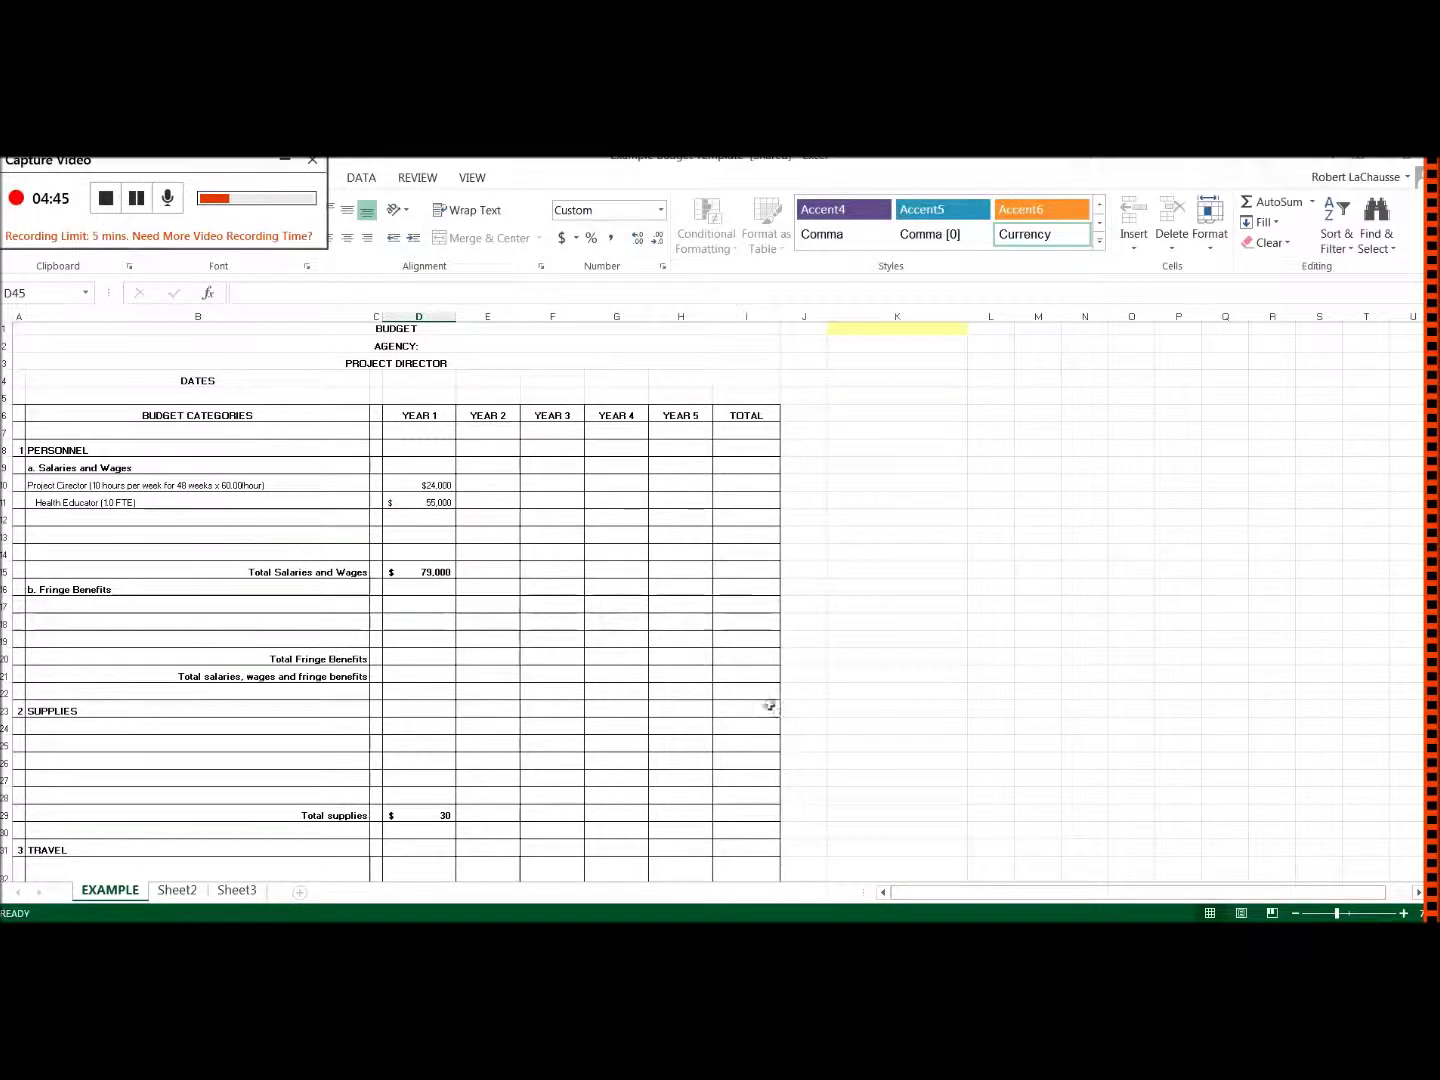
scroll(417, 800, down, 8)
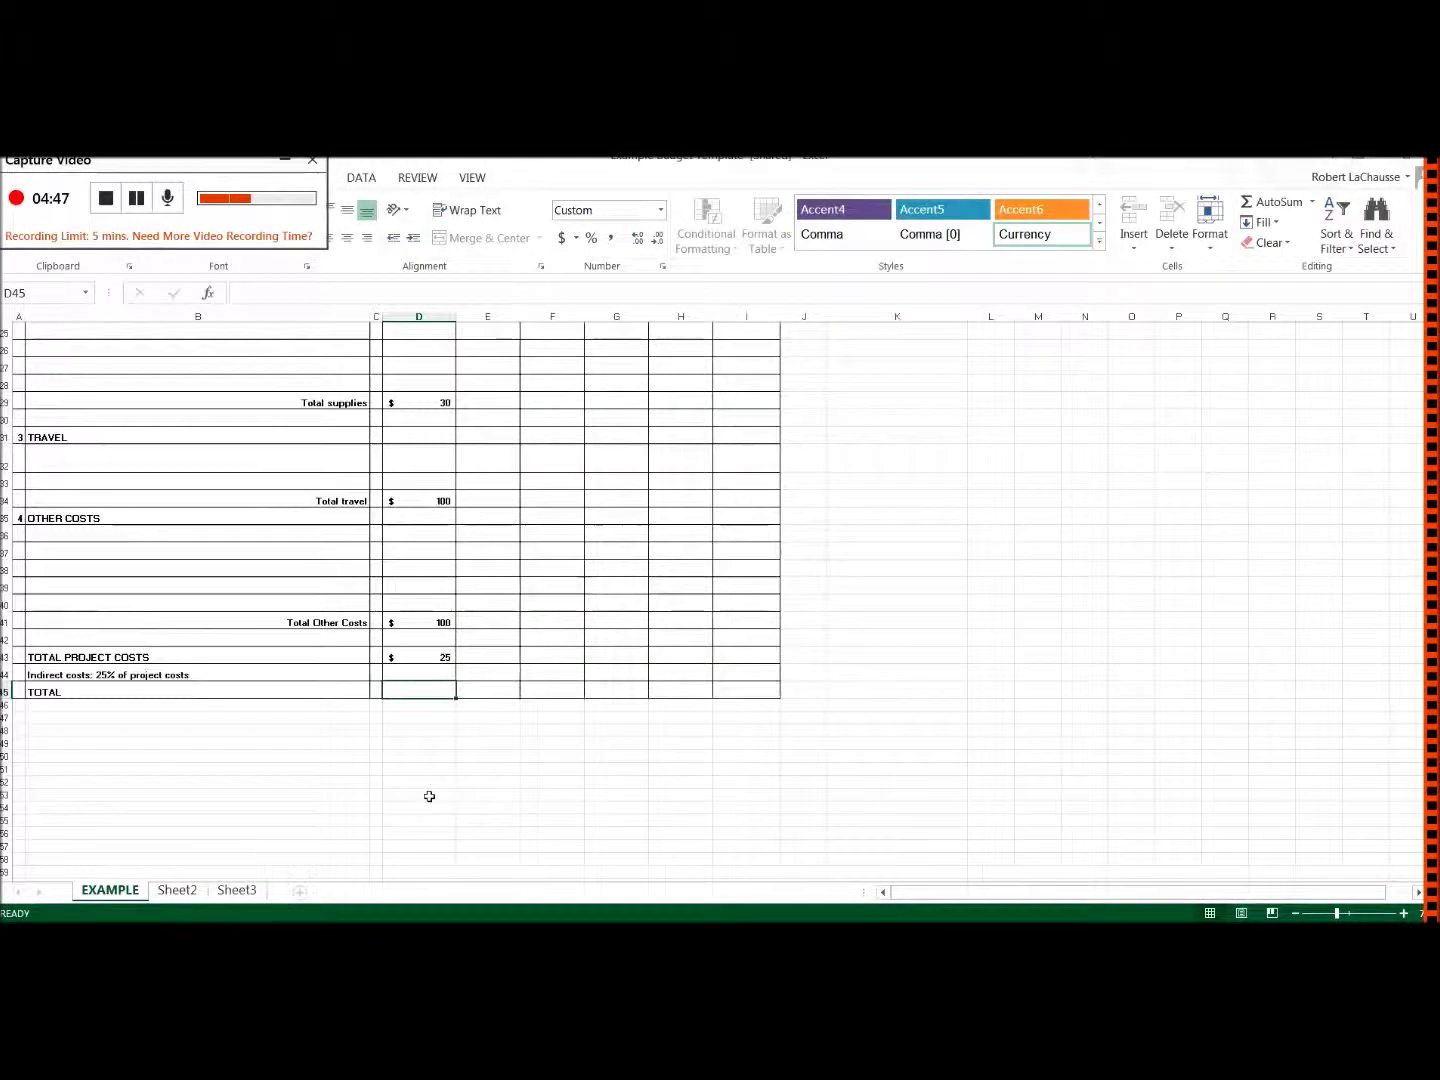
scroll(851, 709, up, 8)
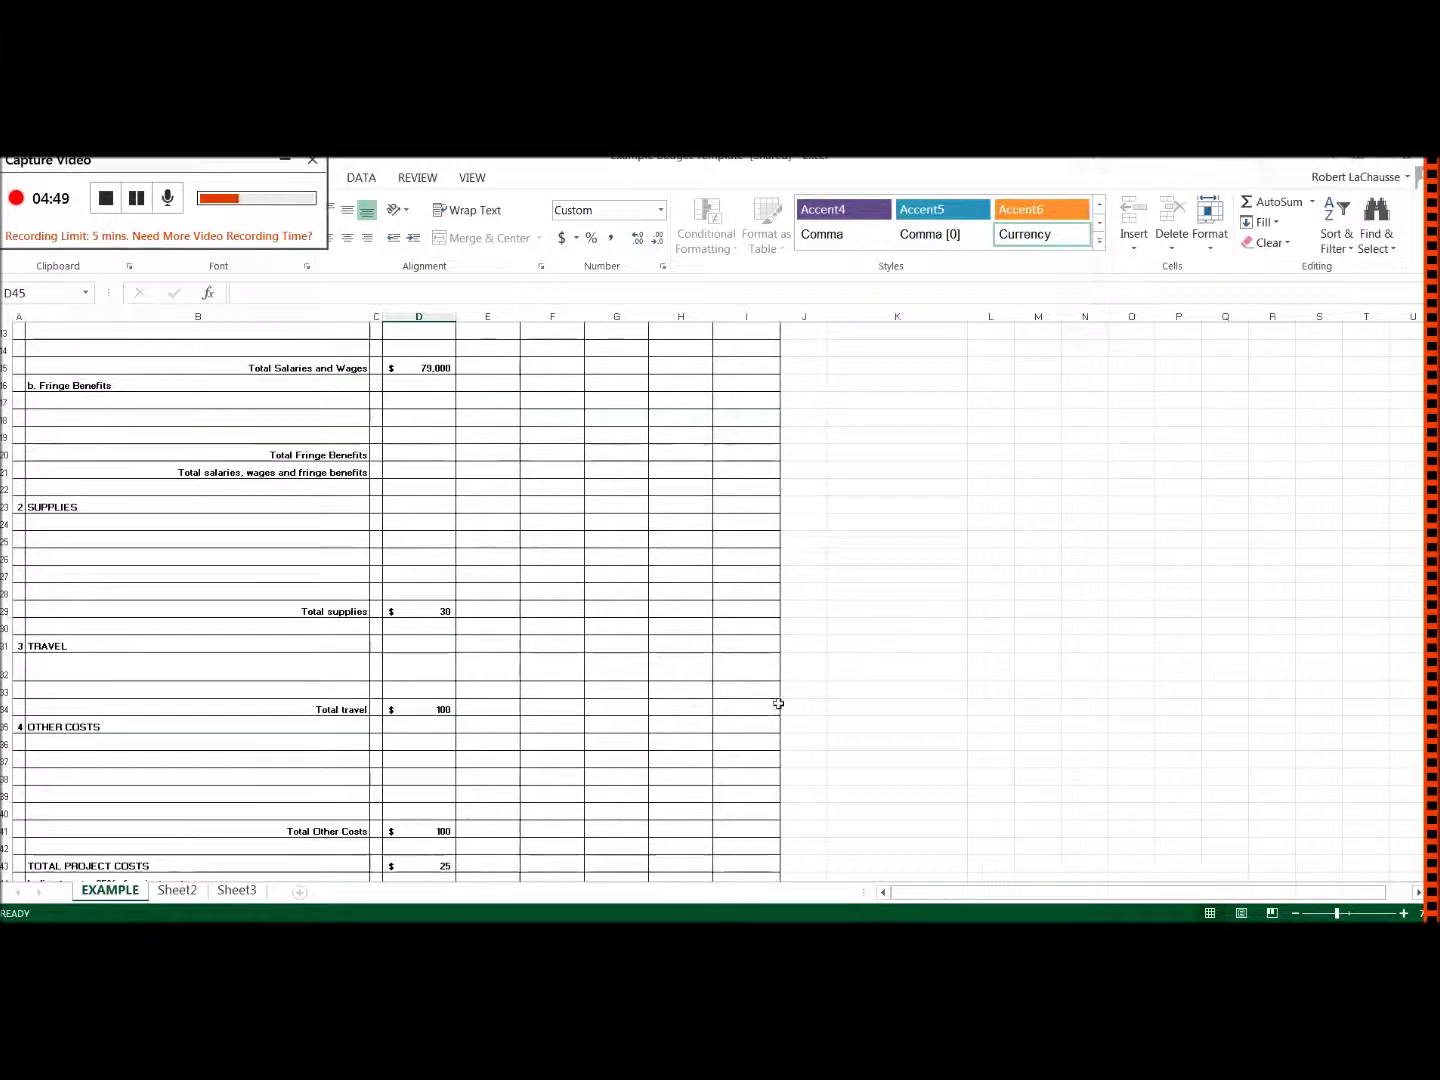